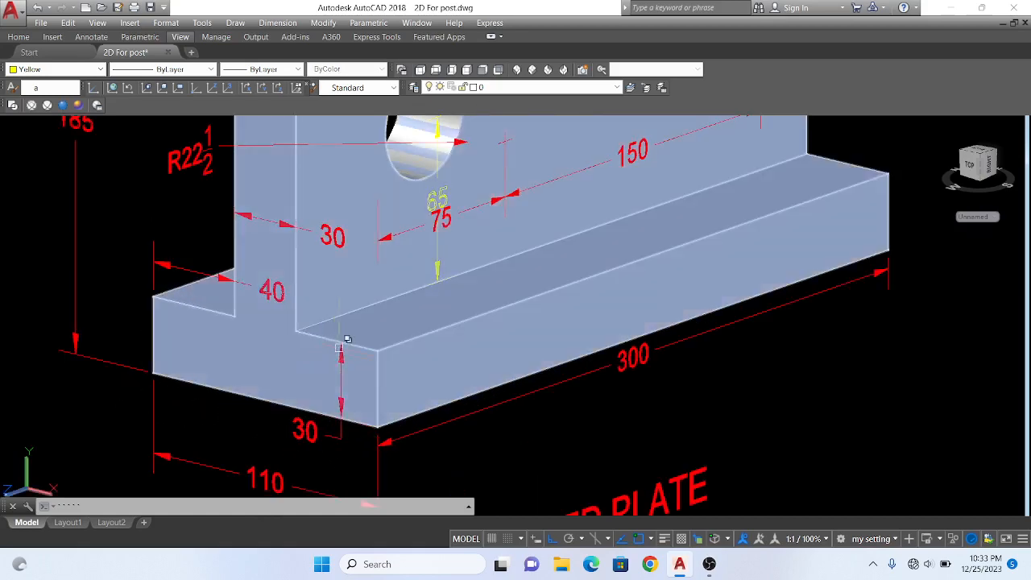
- Examine the dimensions of the bed plate reference model, including its flanges, web, holes and overall height and length
scroll(348, 426, down, 4)
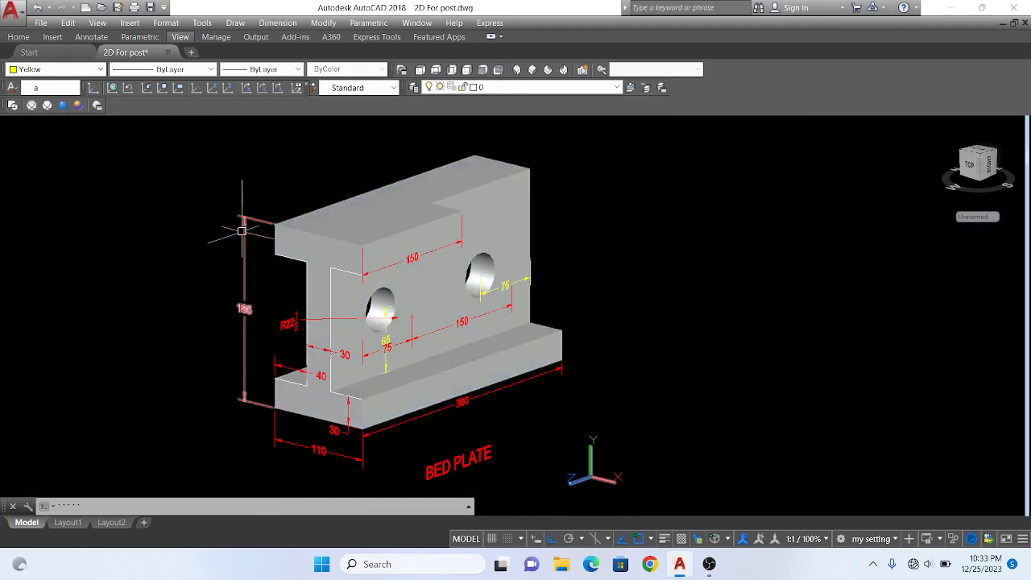
scroll(239, 395, up, 2)
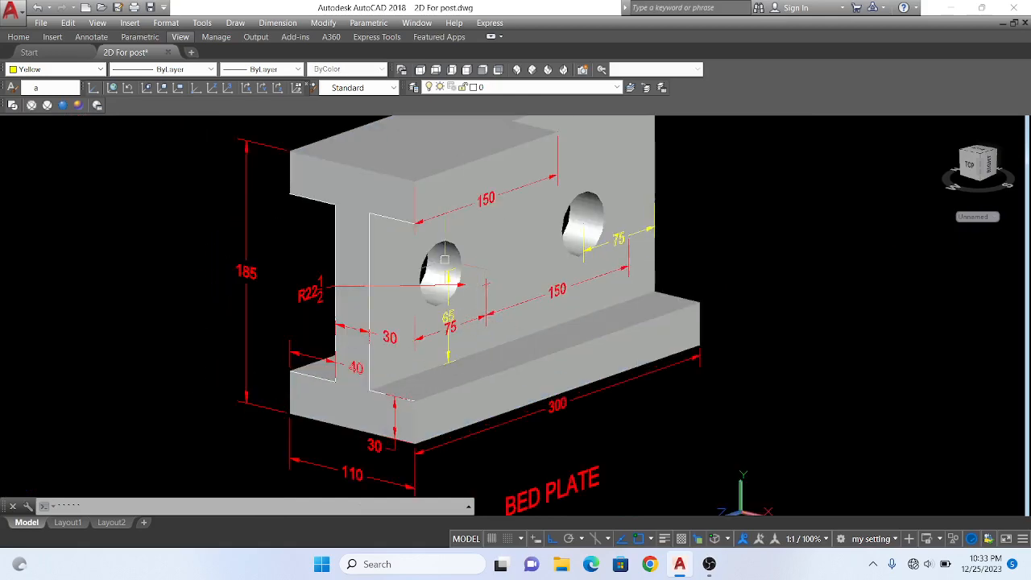
scroll(341, 316, up, 3)
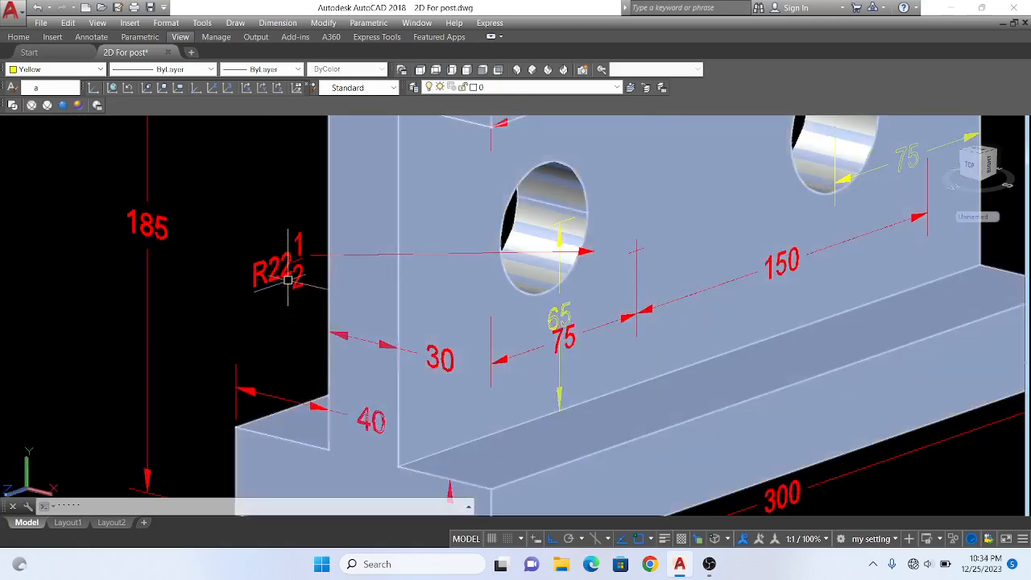
scroll(226, 288, down, 2)
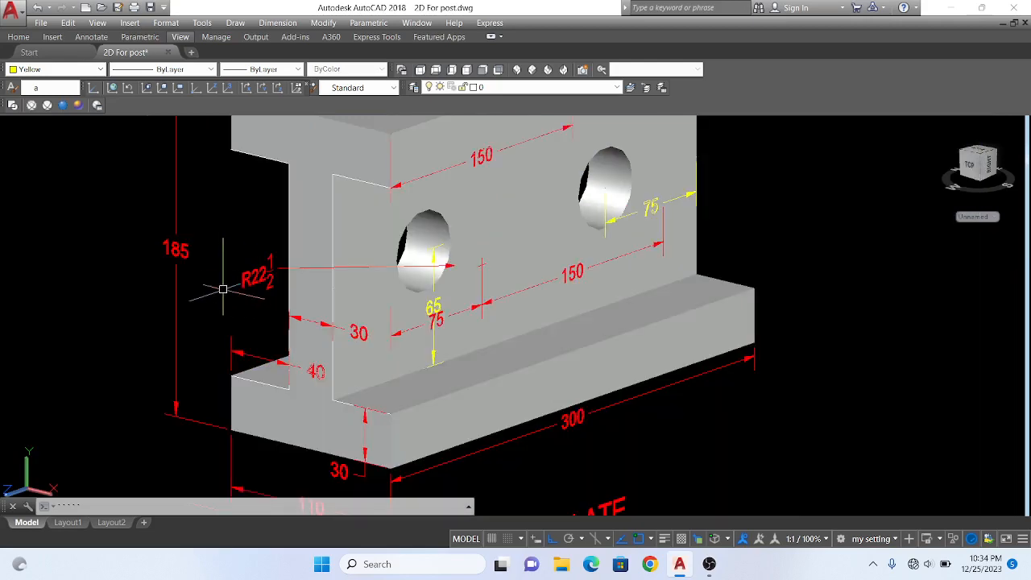
scroll(482, 318, down, 2)
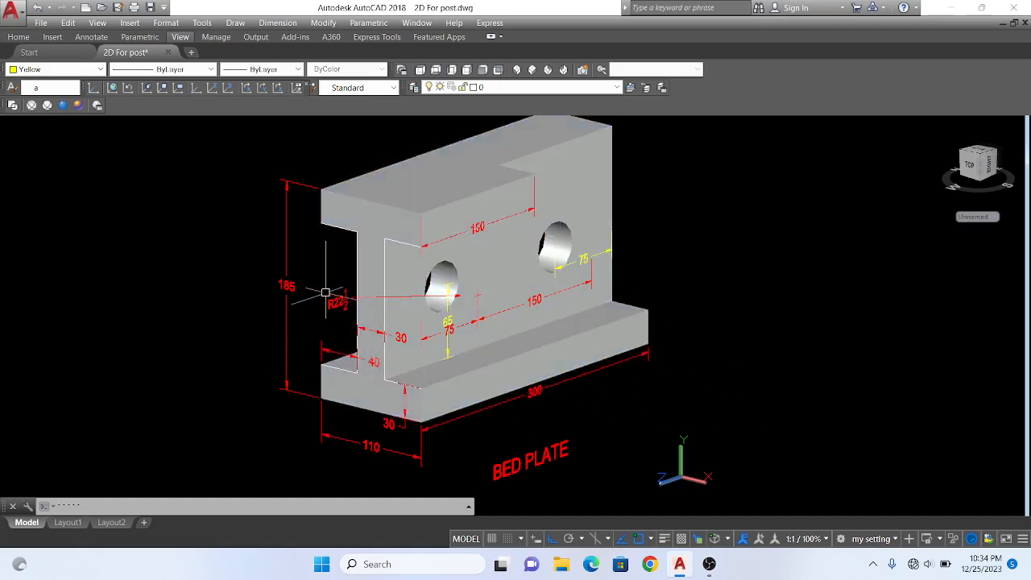
scroll(325, 292, down, 4)
scroll(354, 357, up, 3)
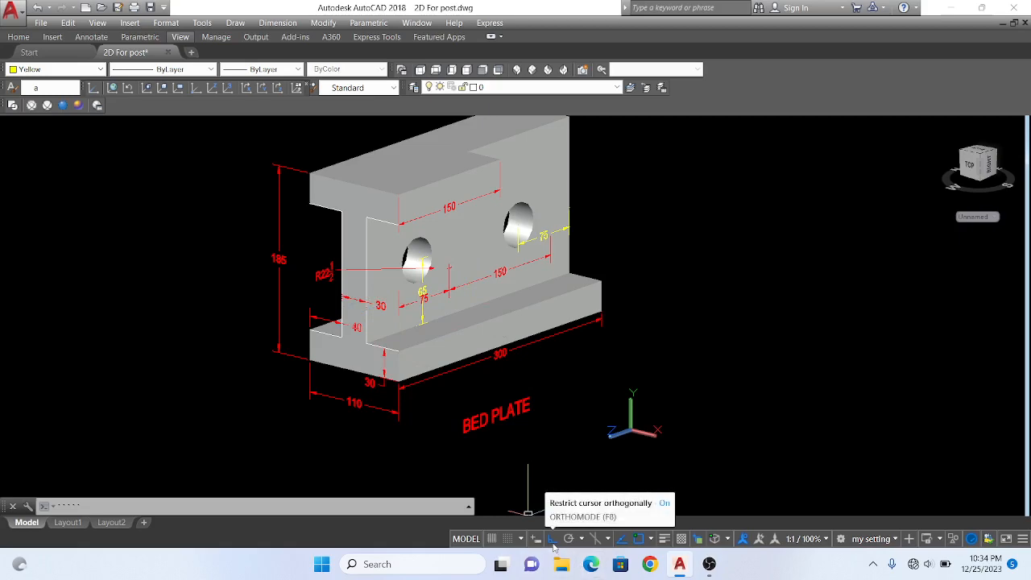
scroll(395, 374, down, 2)
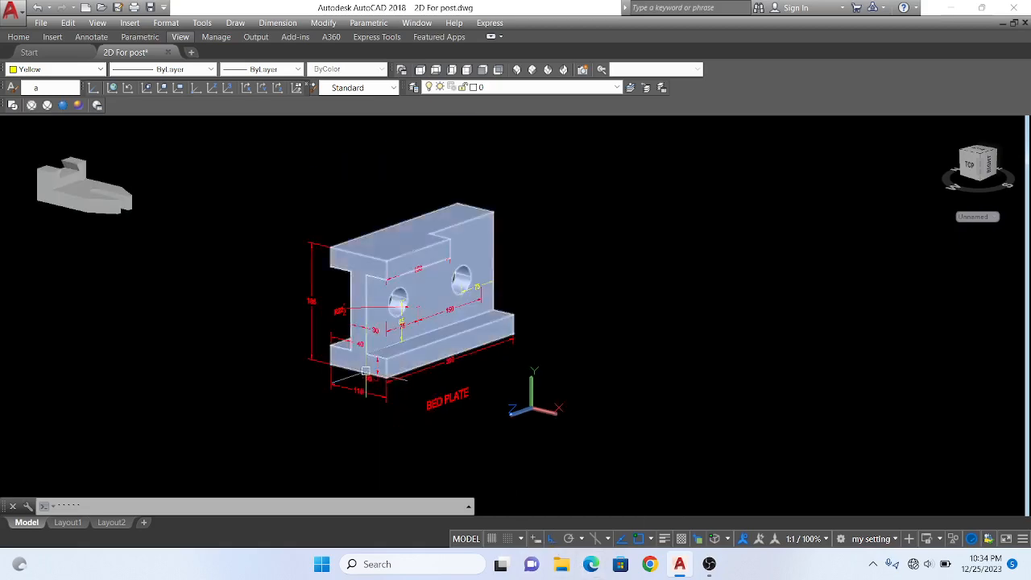
scroll(394, 375, up, 5)
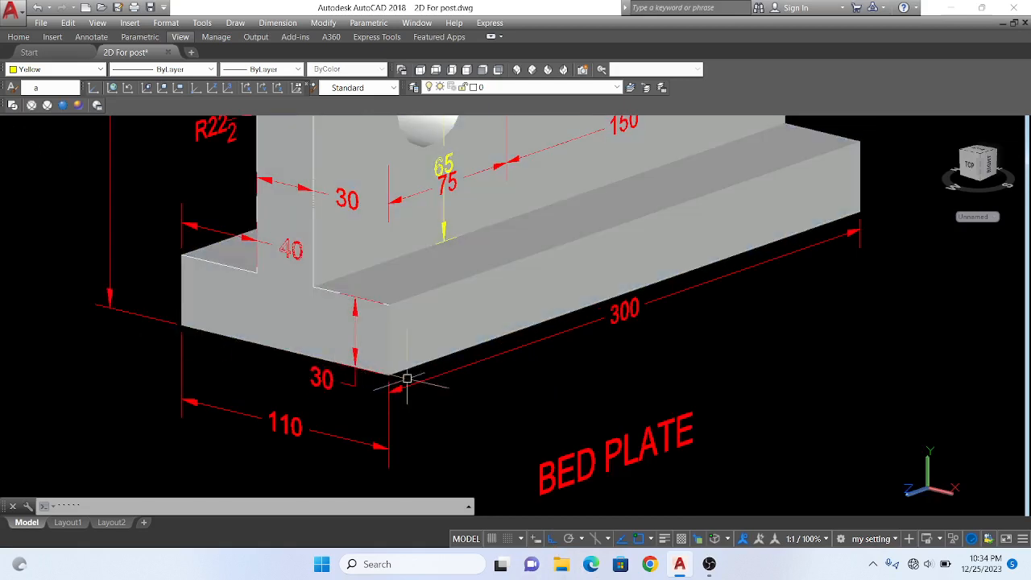
scroll(296, 363, down, 3)
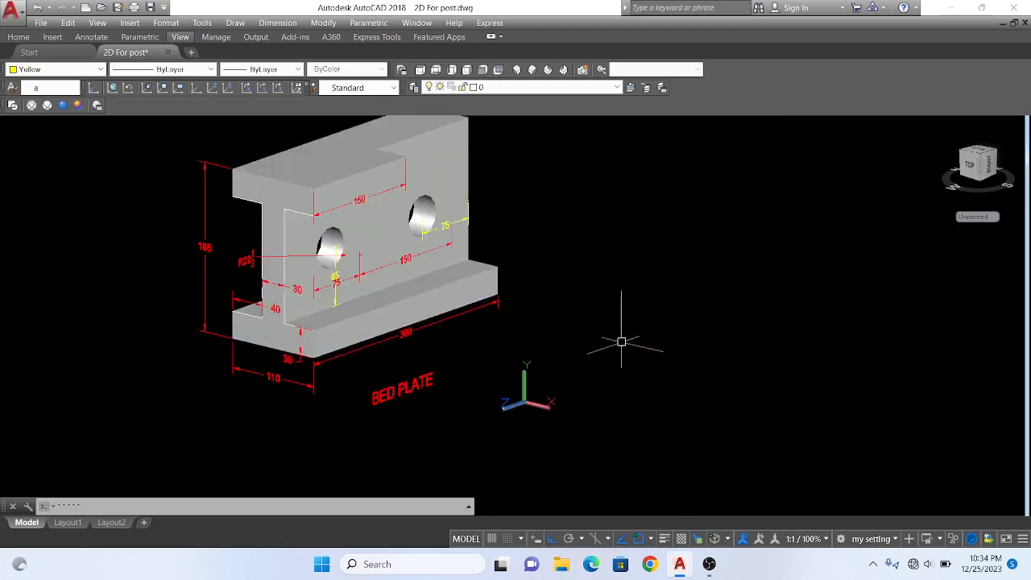
key(Return)
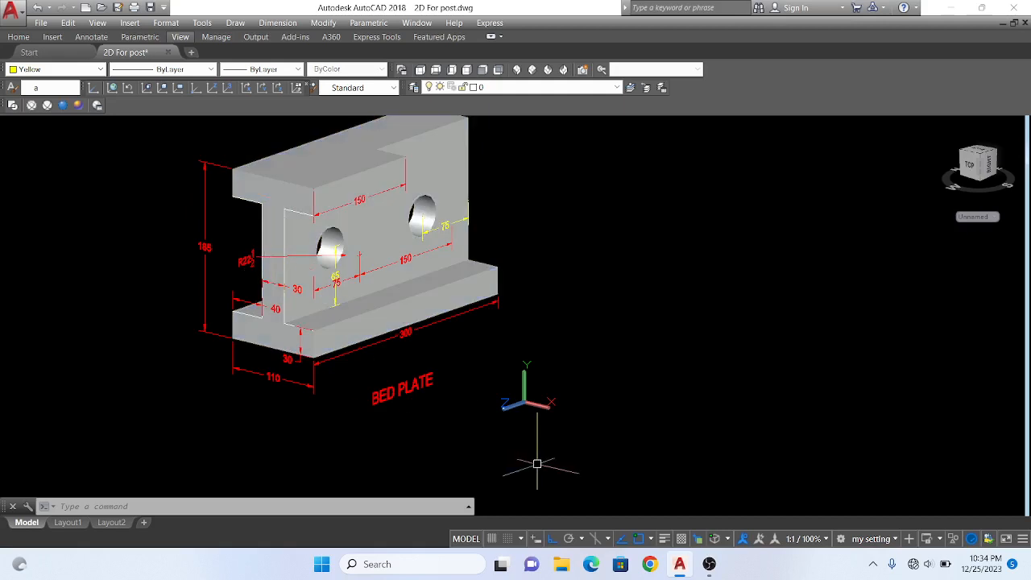
- Draw the lower flange outline beside the reference model with a 110-unit base line along X and a 30-unit line upward
scroll(533, 410, up, 2)
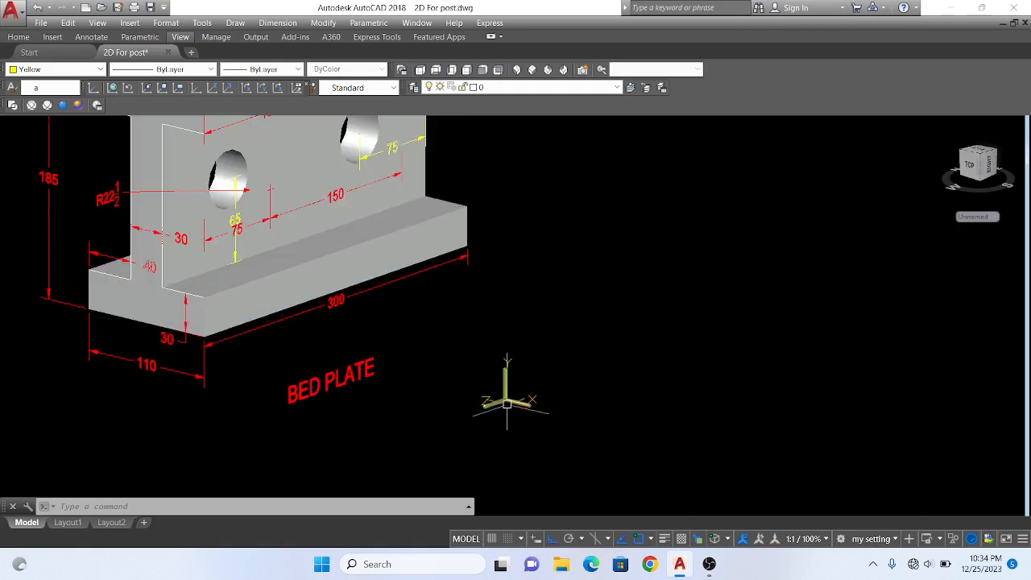
text(l)
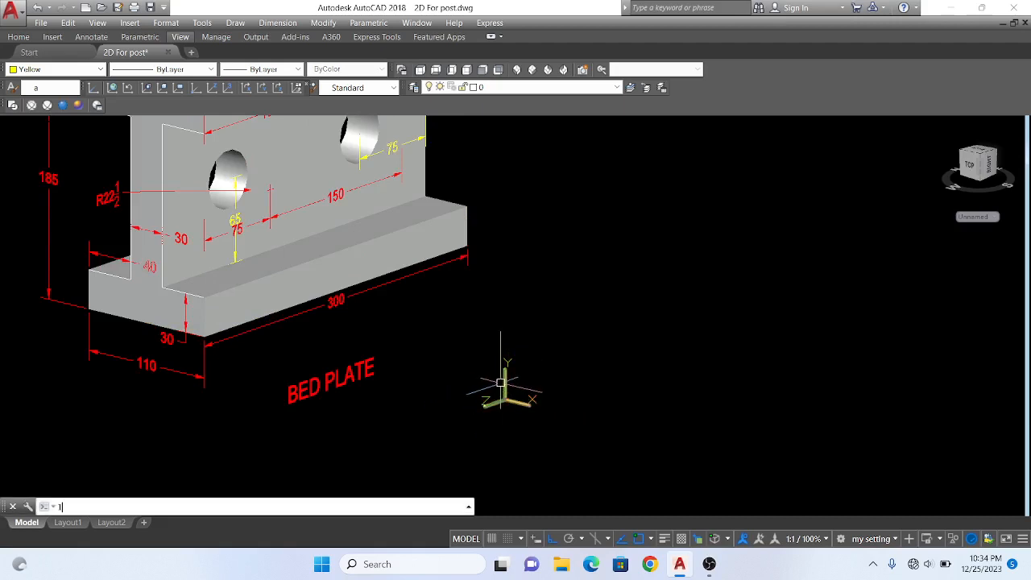
key(Return)
click(597, 340)
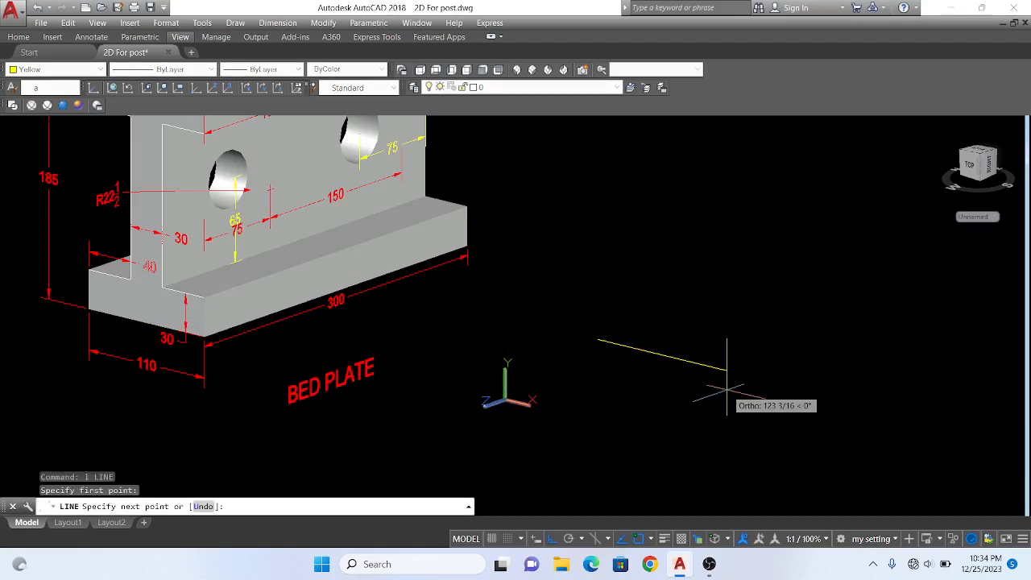
key(Return)
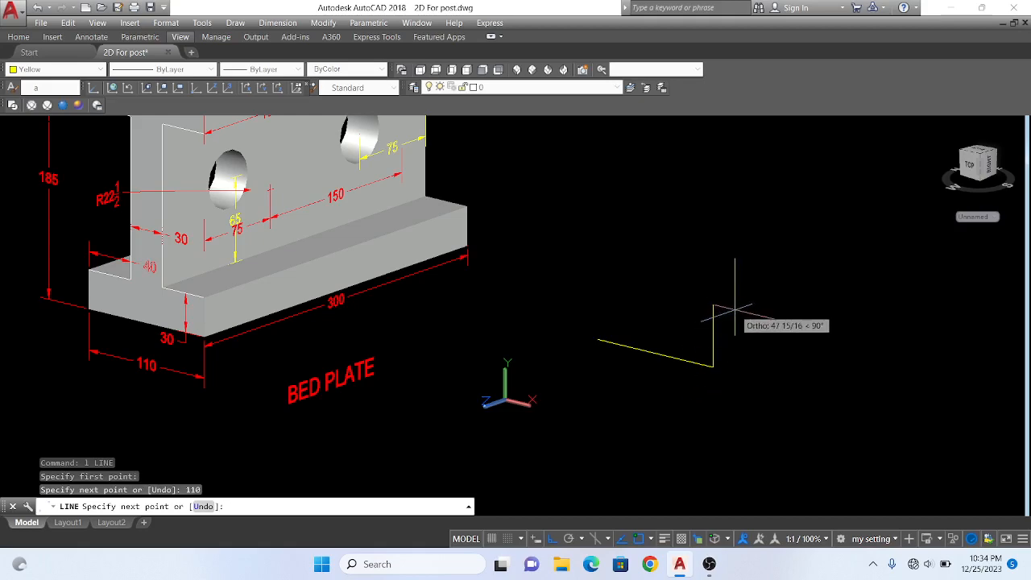
scroll(184, 314, up, 4)
scroll(186, 321, down, 5)
scroll(209, 326, down, 2)
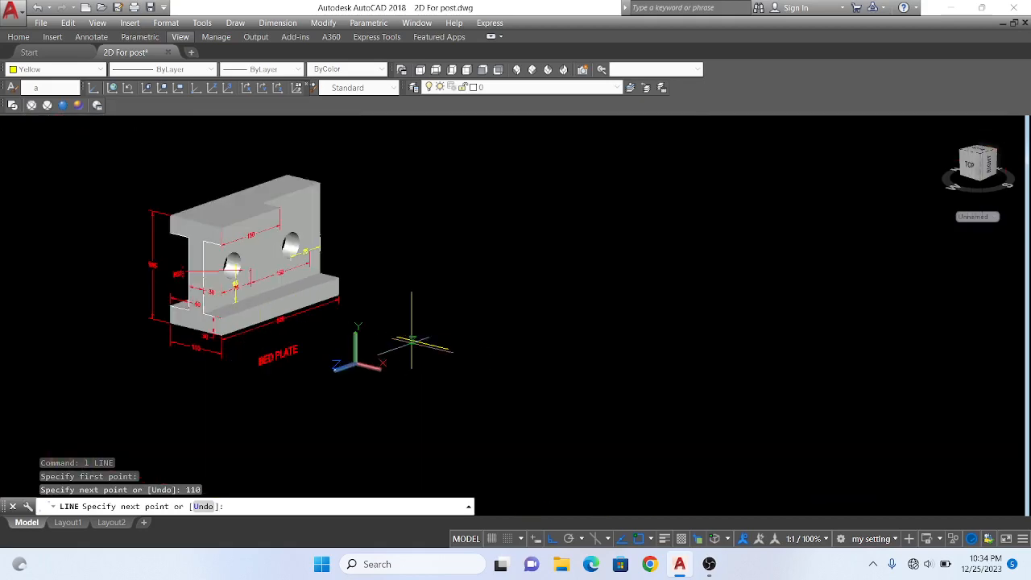
scroll(418, 345, up, 3)
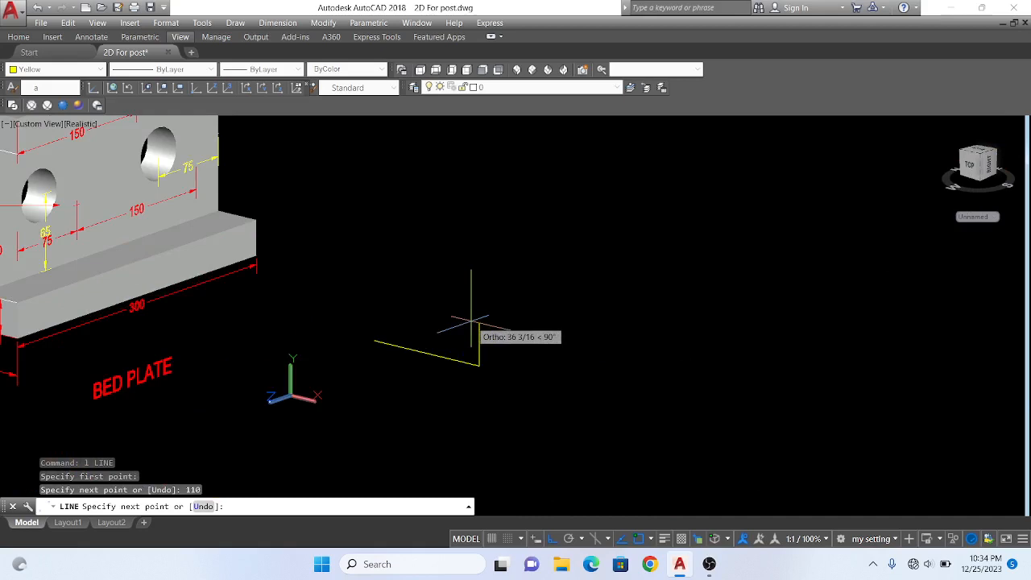
text(30)
key(Return)
- Continue the outline with a 40-unit line back along X and a 125-unit vertical web line, and end the line
scroll(472, 345, down, 2)
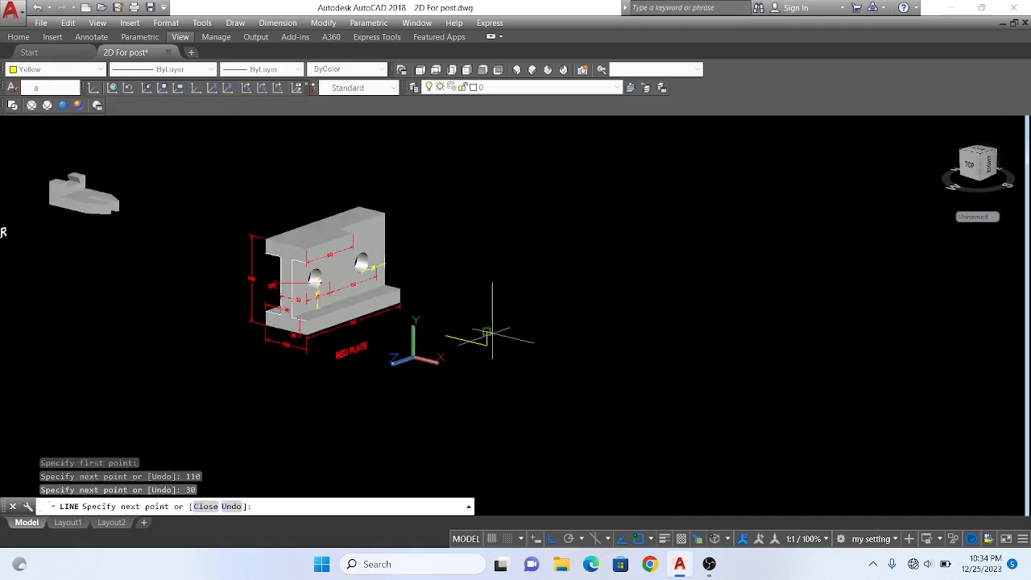
scroll(299, 322, up, 5)
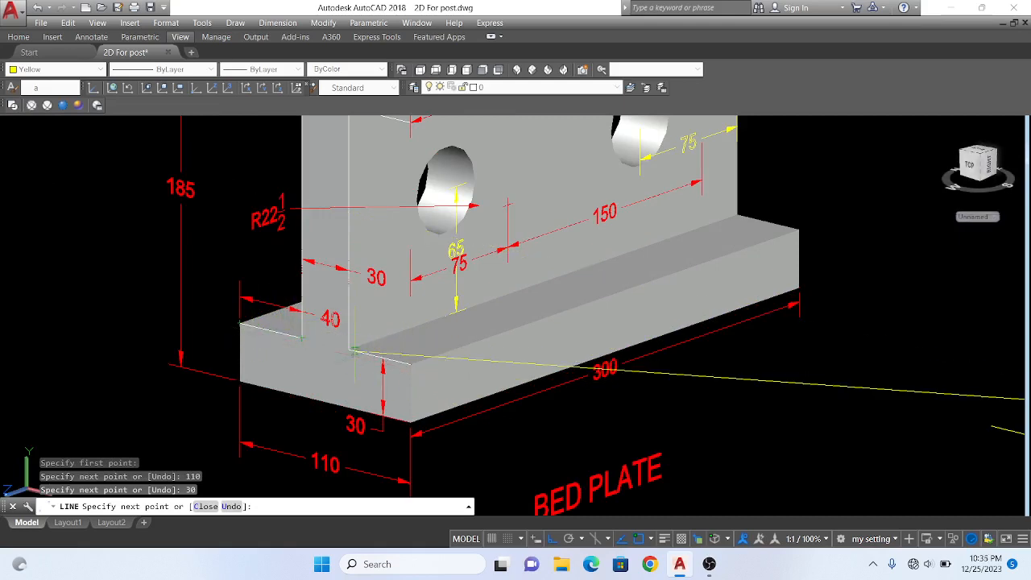
scroll(349, 351, down, 4)
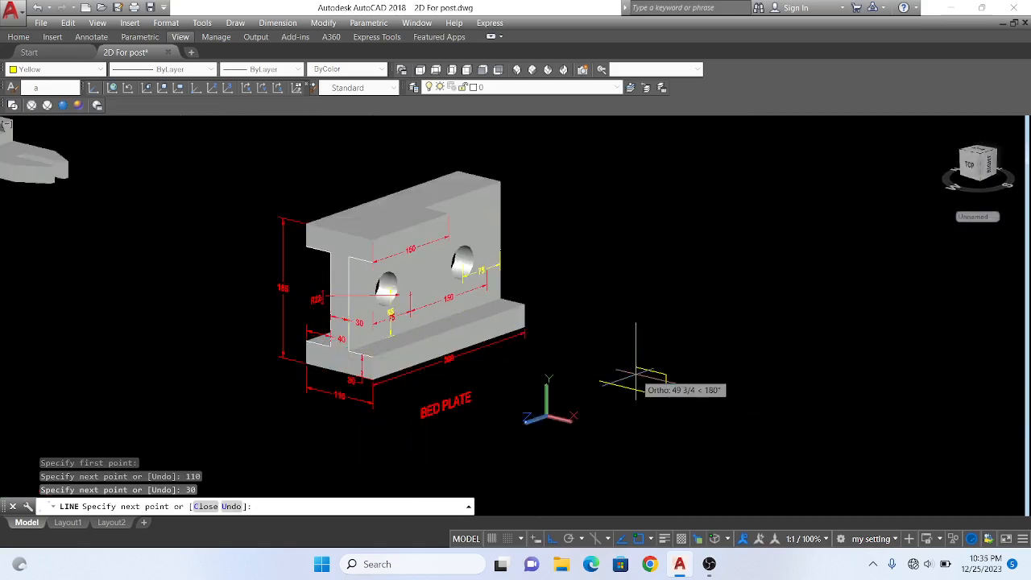
key(Return)
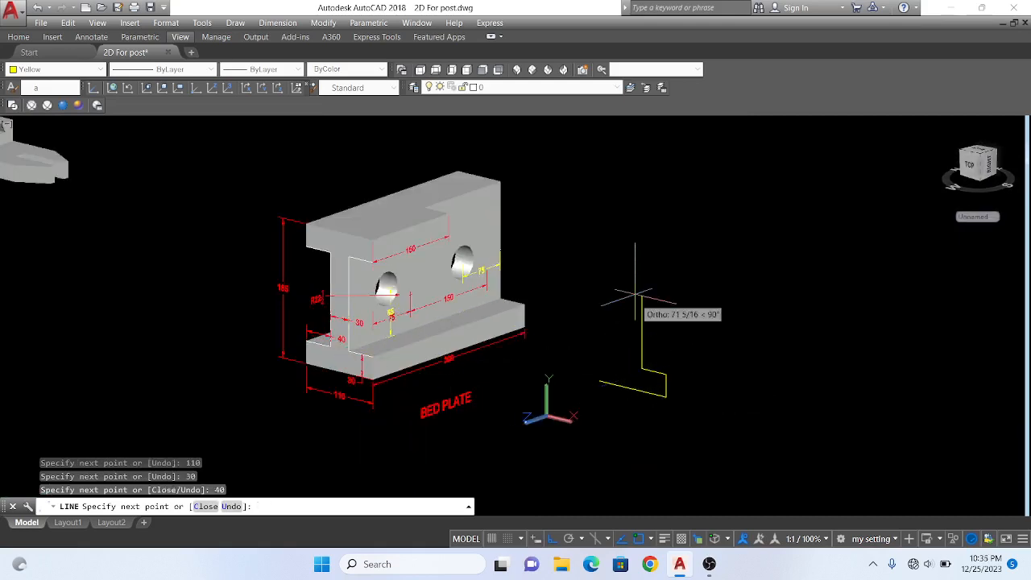
scroll(274, 355, up, 2)
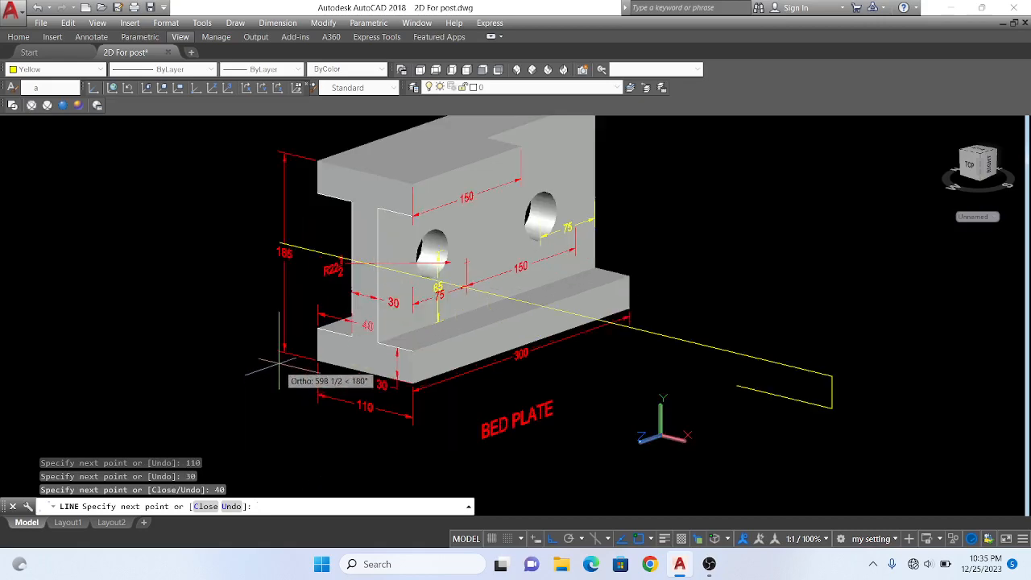
scroll(396, 373, up, 3)
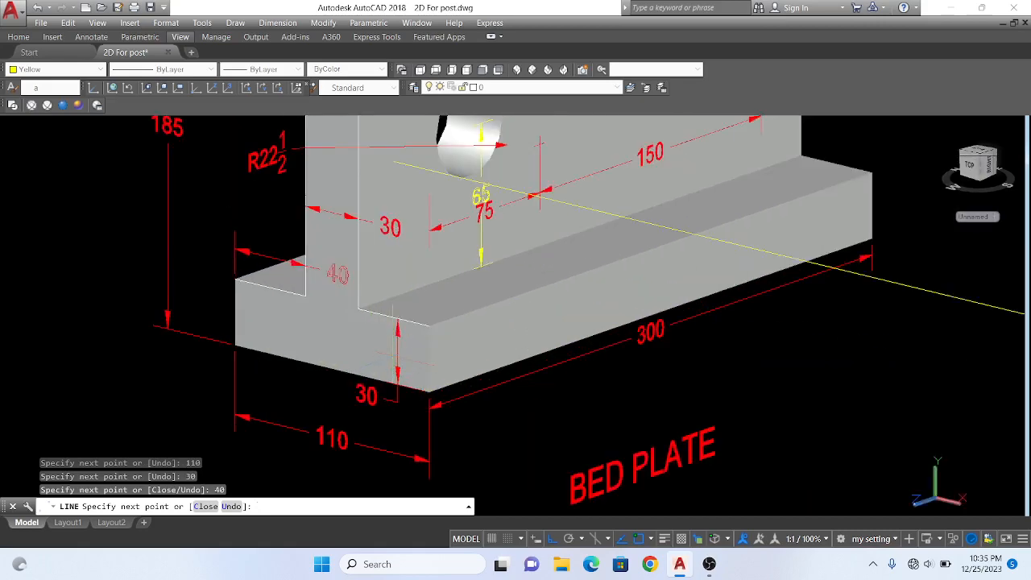
scroll(397, 354, down, 5)
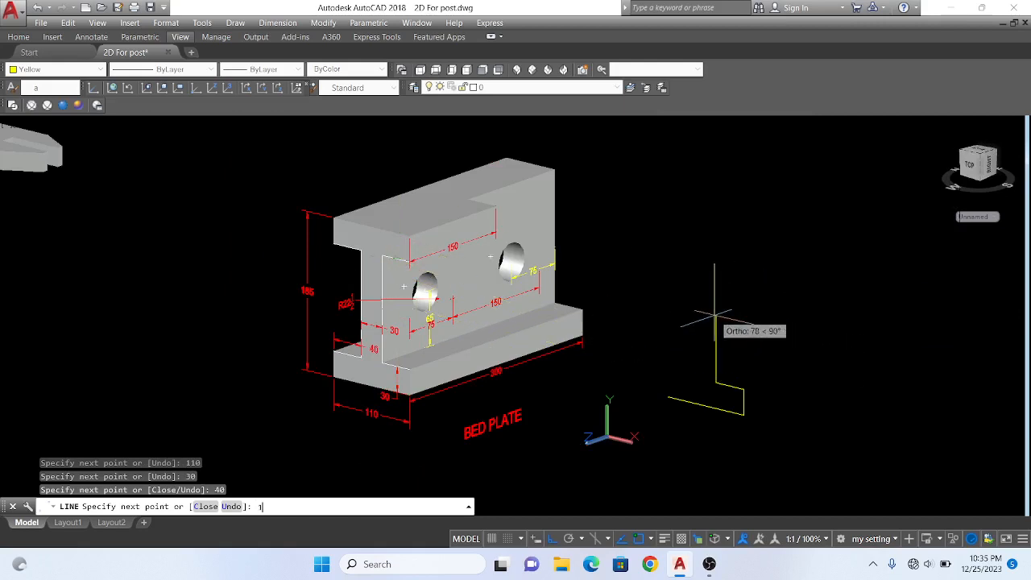
key(Return)
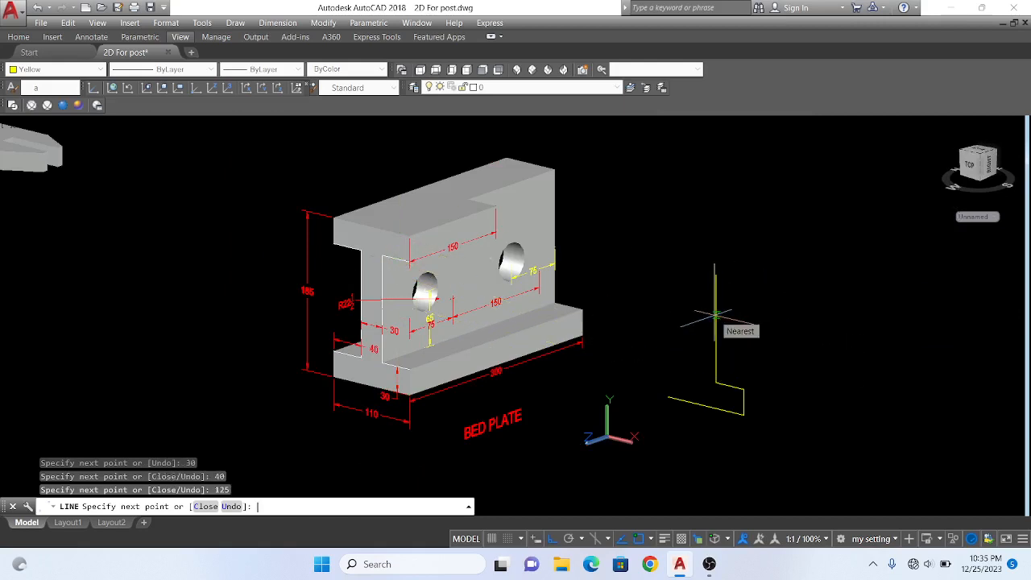
key(Return)
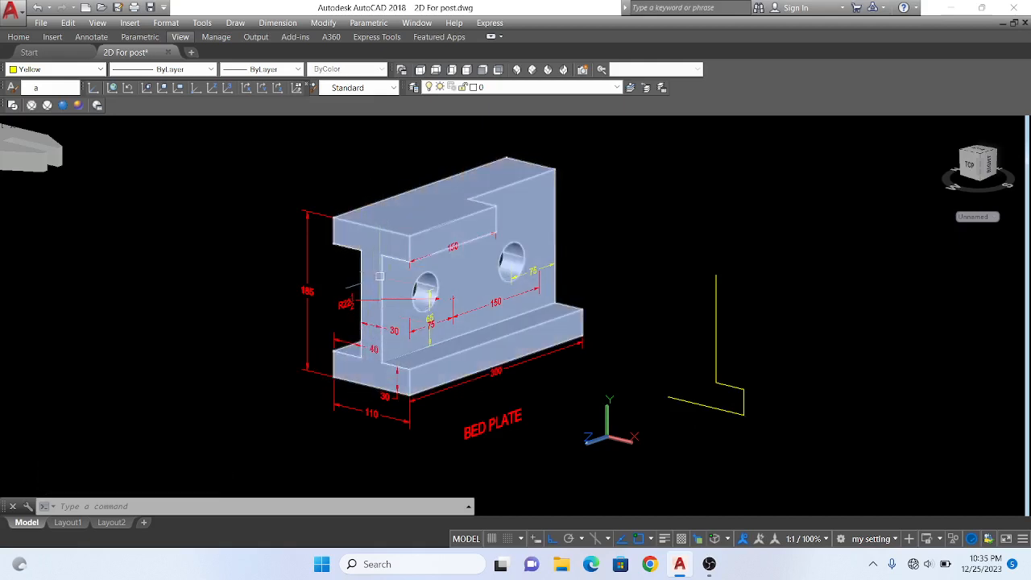
- Mirror the three lower flange lines about a line along X through the web line's midpoint, keeping the originals
text(mi)
key(Return)
click(771, 441)
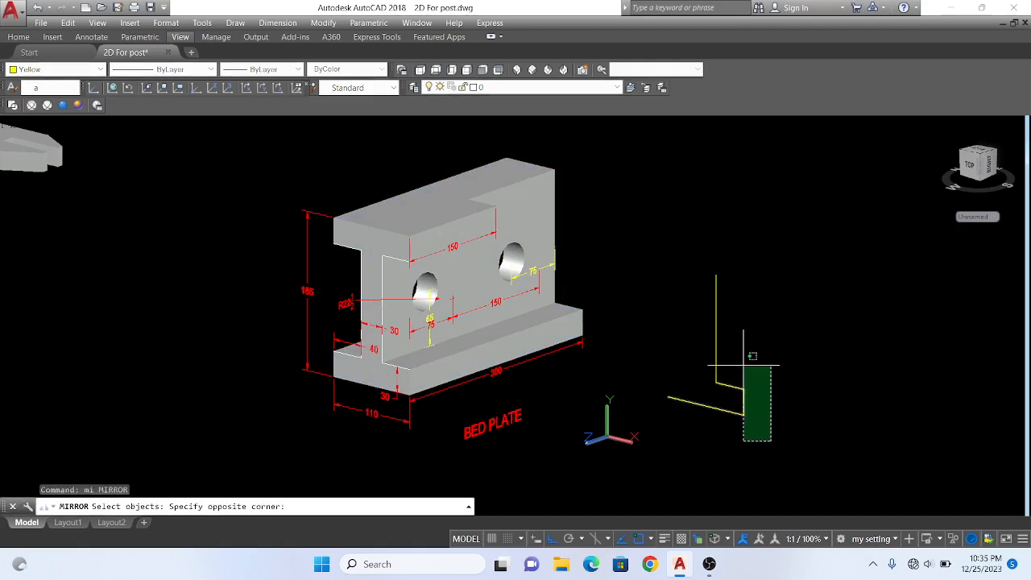
click(743, 366)
key(Return)
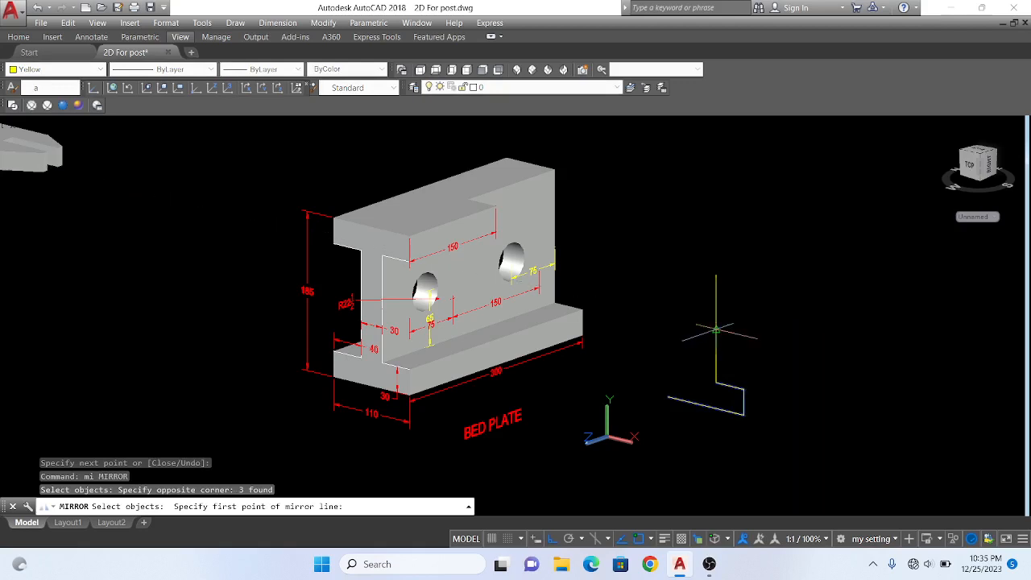
click(716, 330)
click(848, 339)
key(Return)
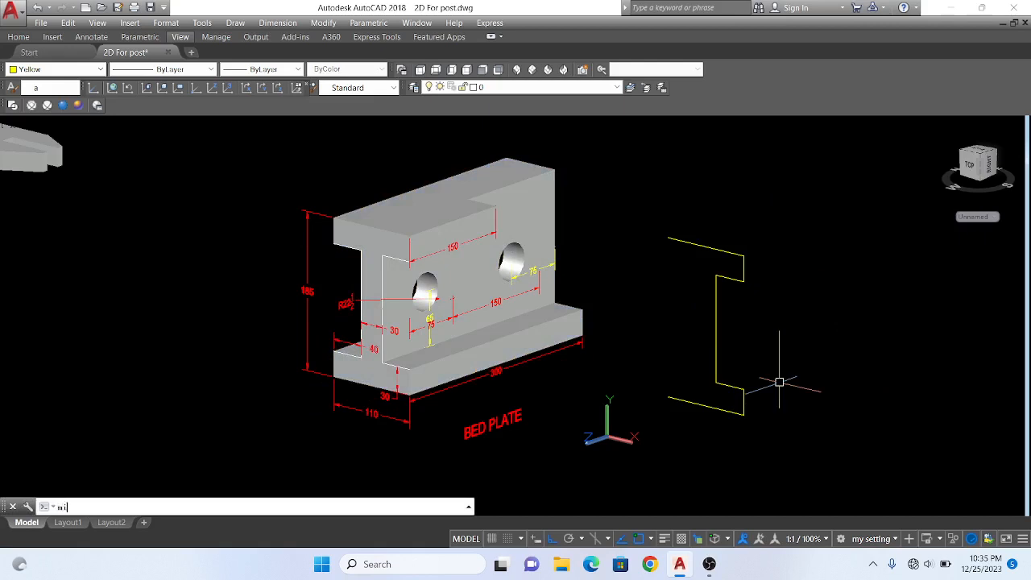
key(Return)
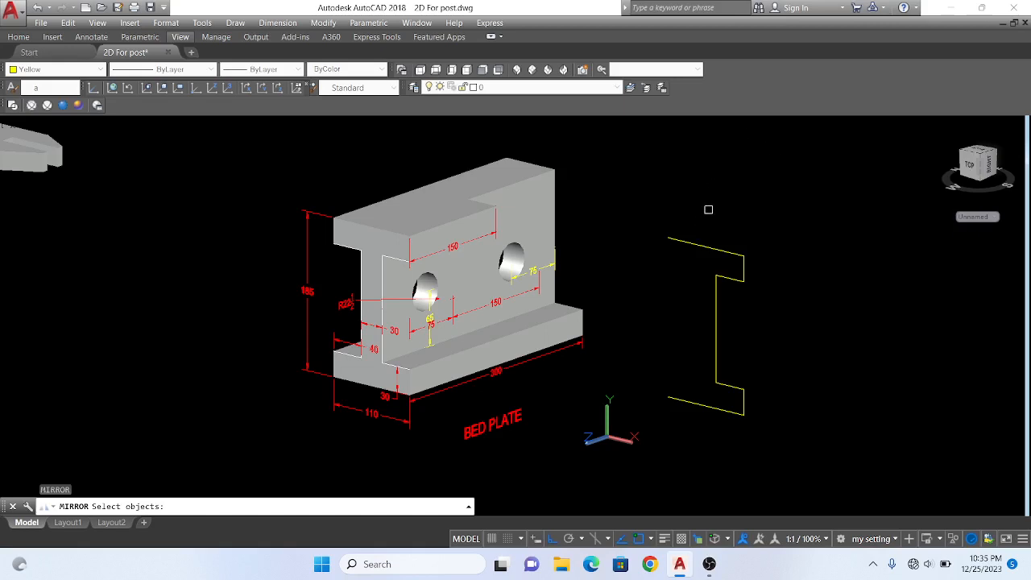
scroll(759, 423, up, 2)
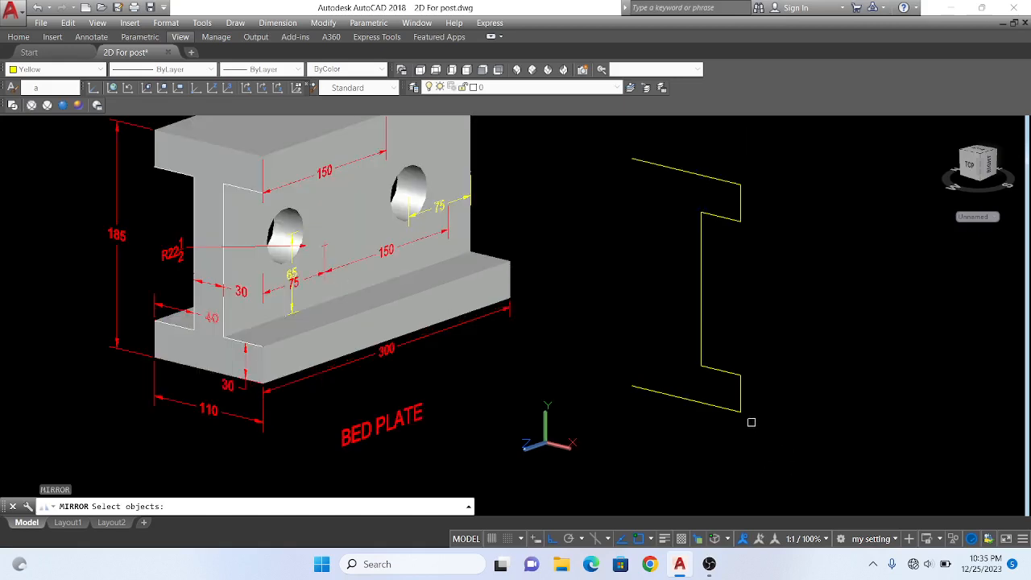
click(792, 443)
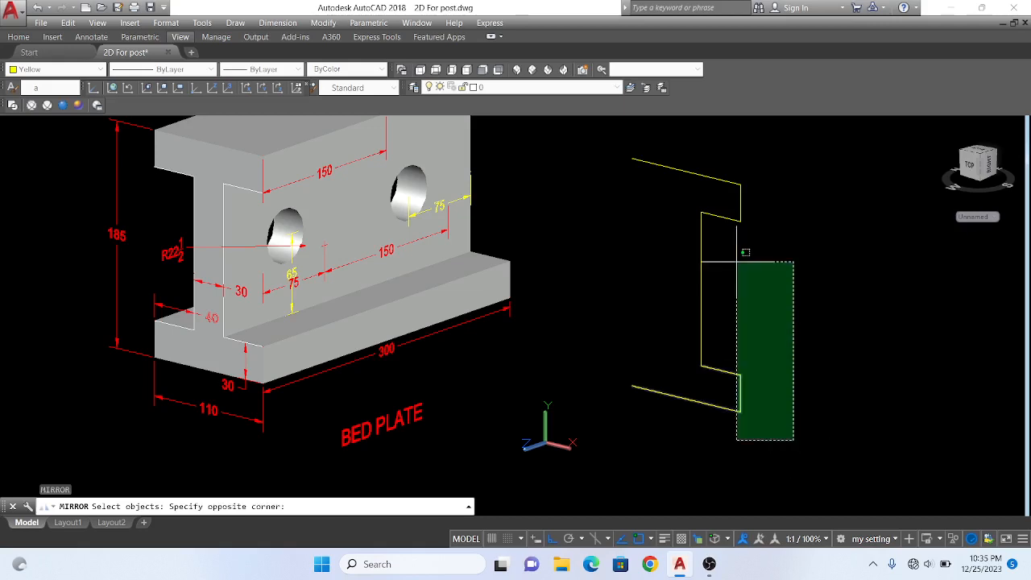
click(696, 131)
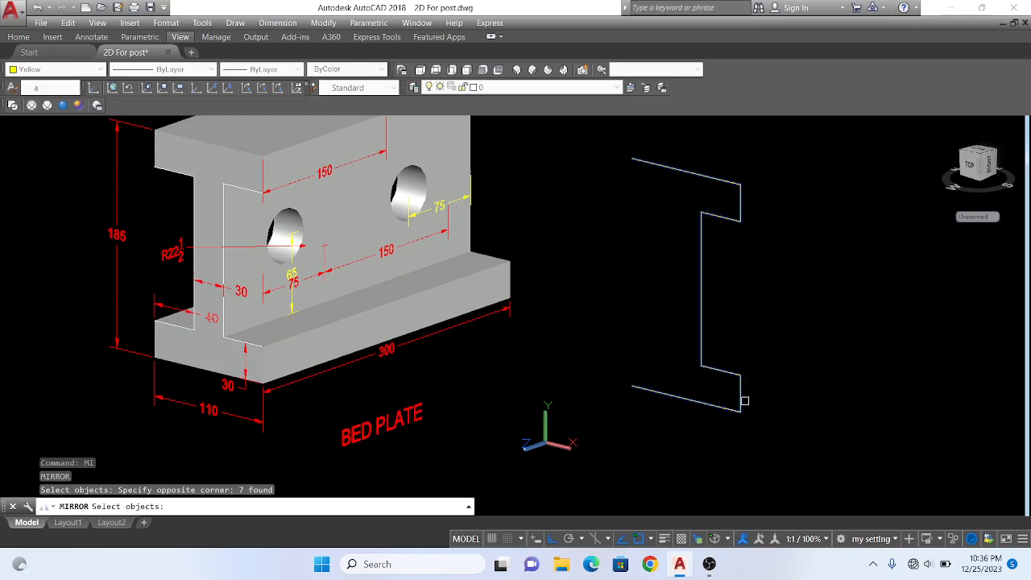
key(Escape)
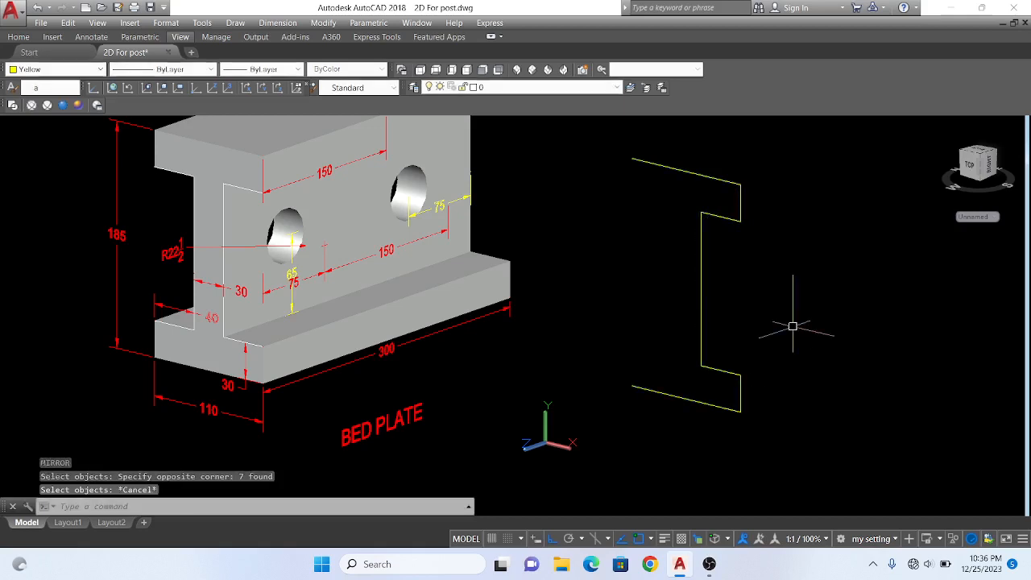
key(Return)
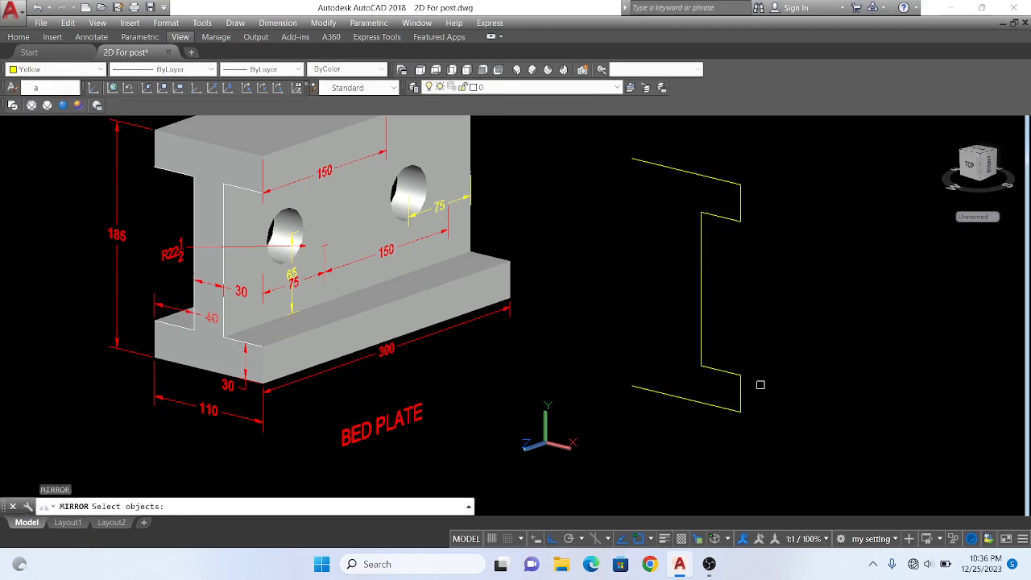
click(765, 456)
click(685, 154)
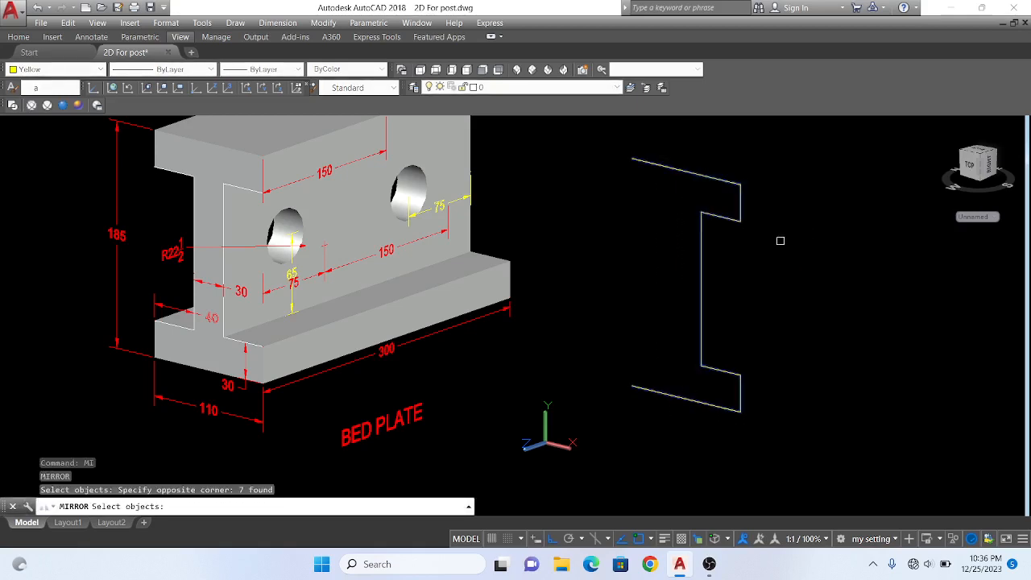
key(Escape)
- Mirror the web line and the short flange lines about a vertical line through the upper flange line's midpoint, keeping the originals
key(Return)
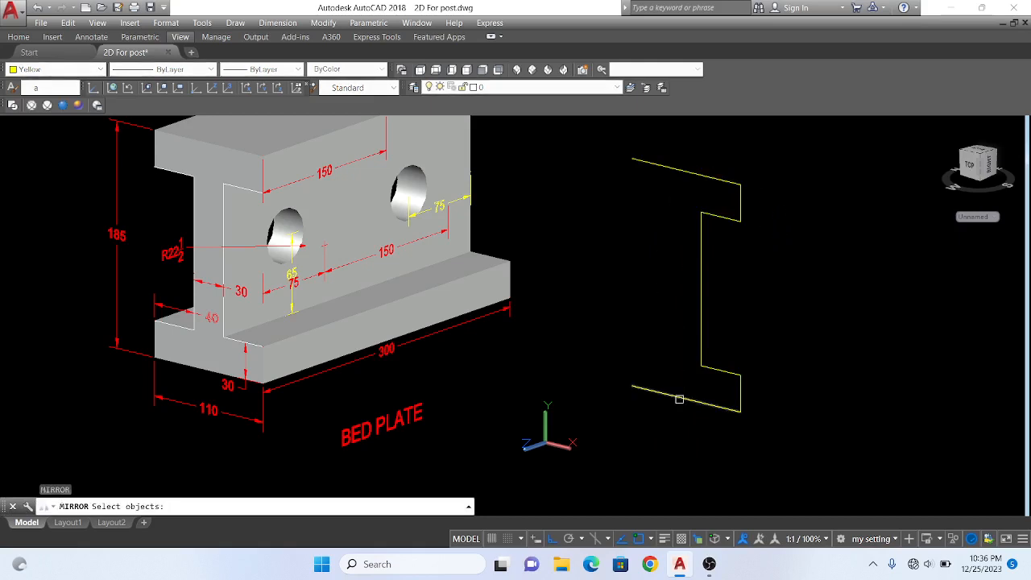
click(683, 146)
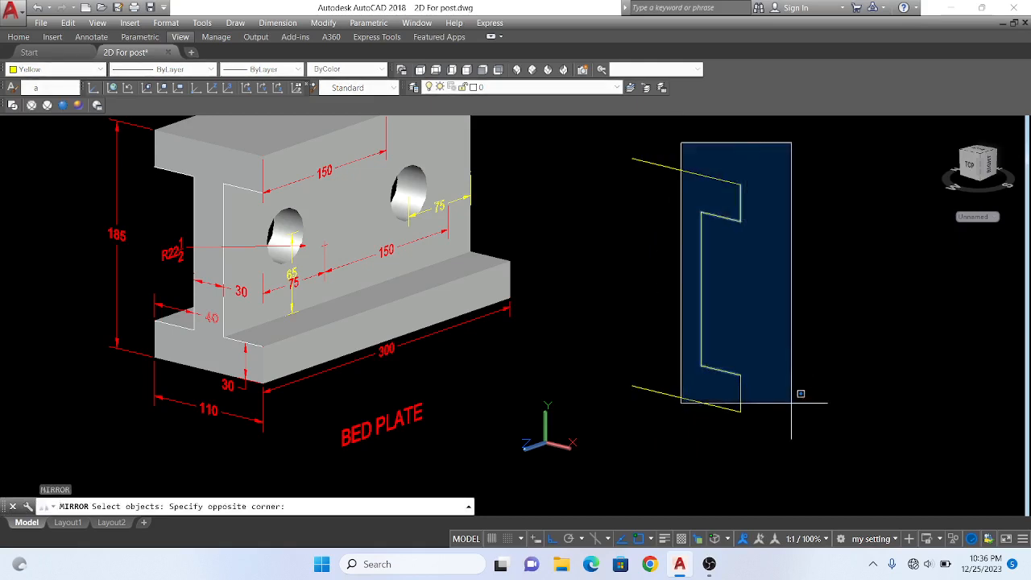
click(791, 437)
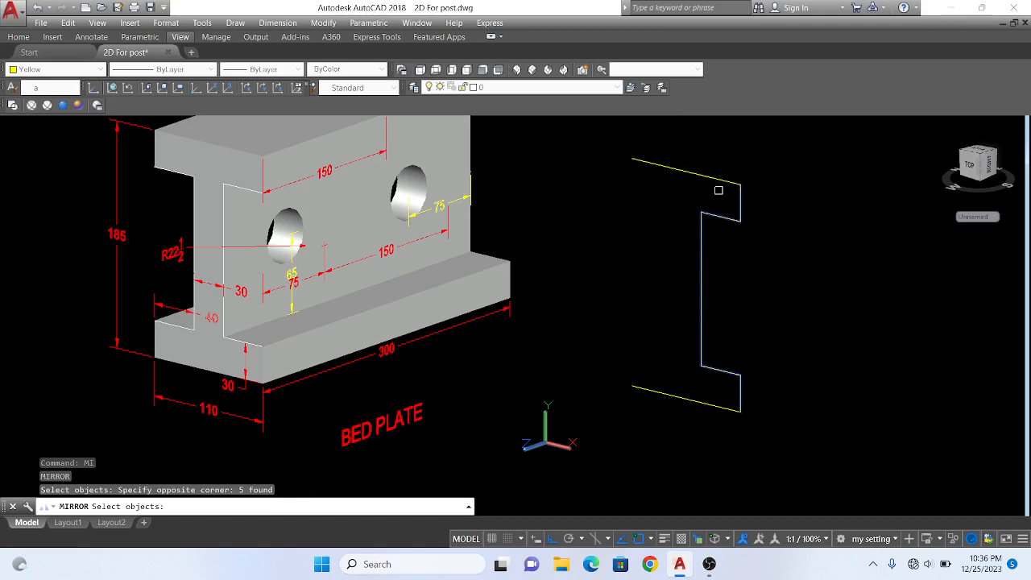
key(Return)
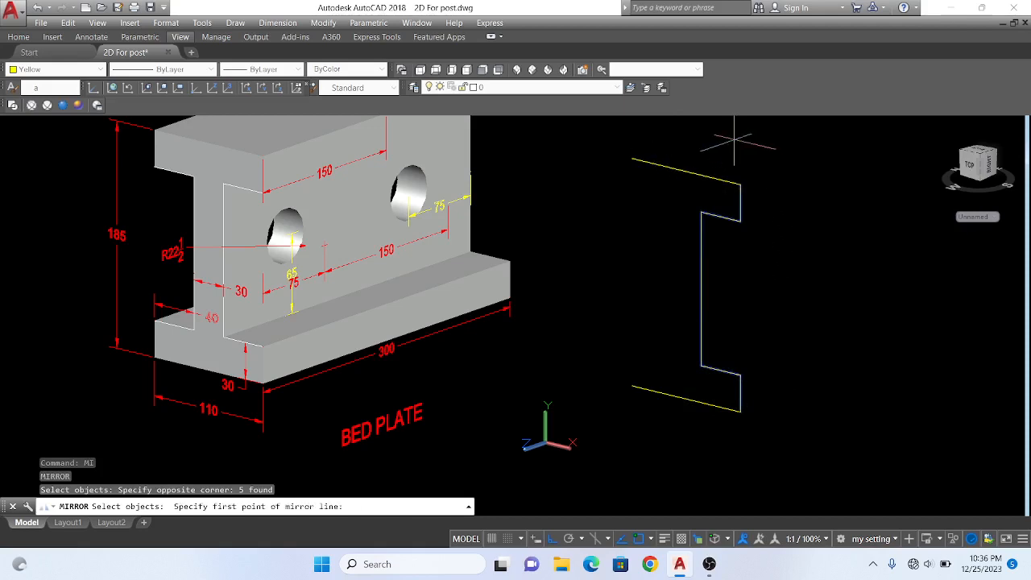
click(687, 172)
click(696, 129)
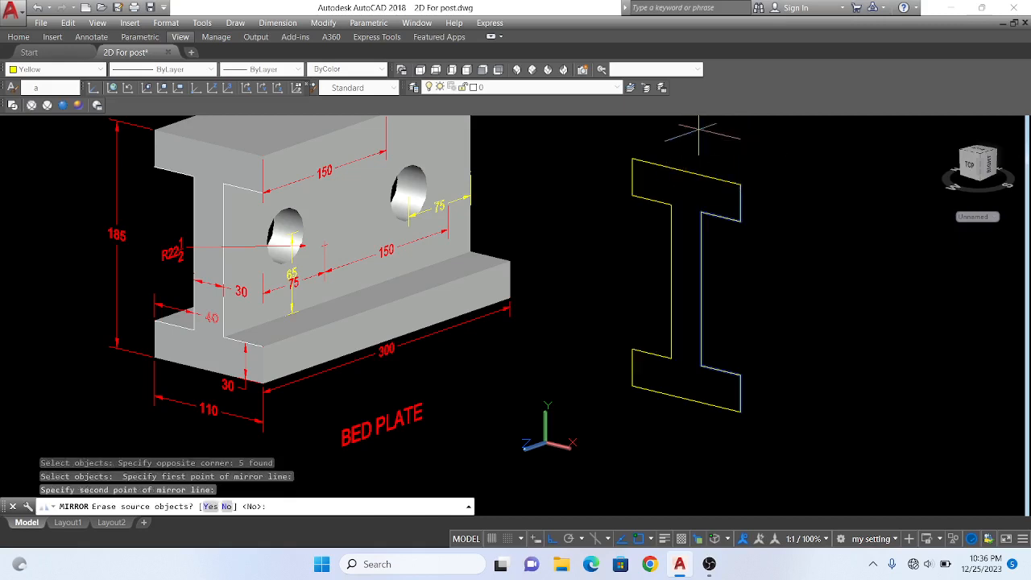
key(Return)
- Convert all lines of the closed I-shaped profile into a single region
scroll(748, 264, down, 5)
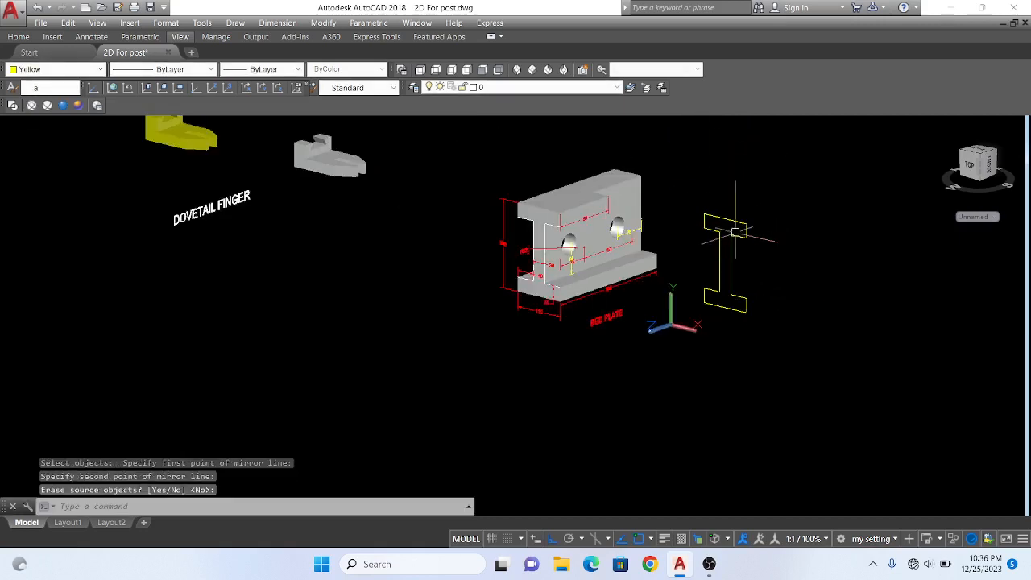
scroll(576, 340, up, 5)
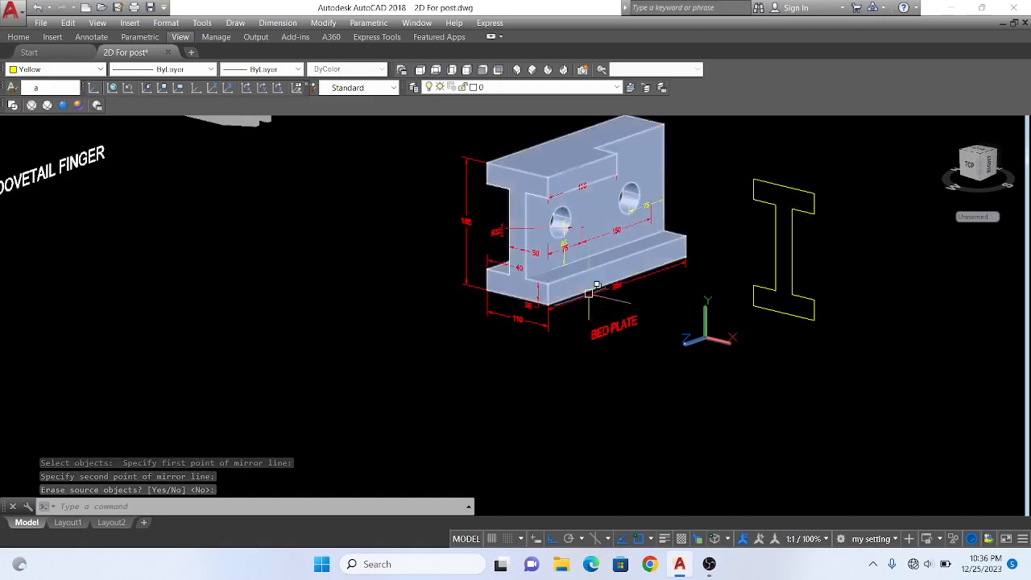
scroll(534, 288, down, 6)
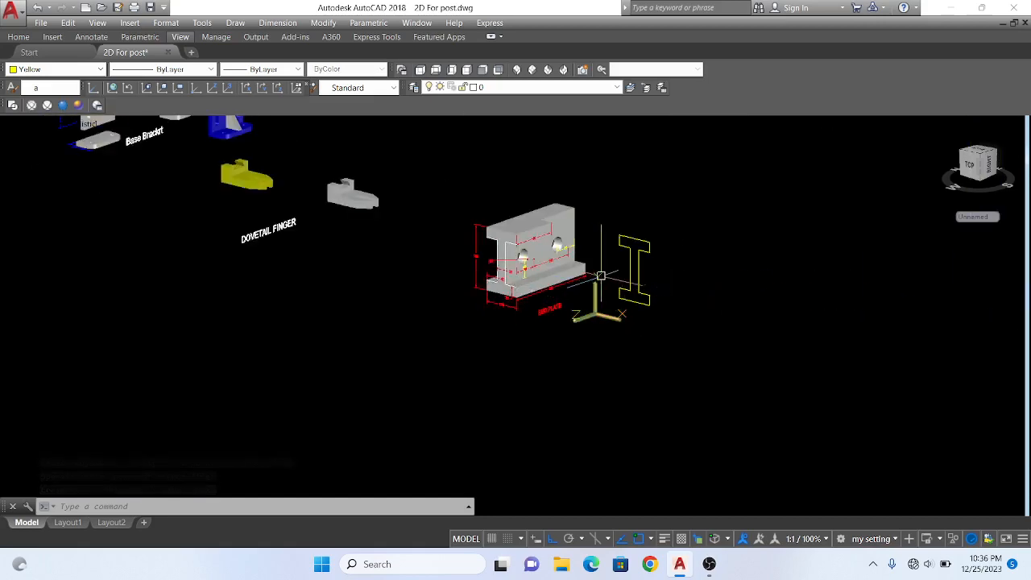
scroll(614, 280, up, 2)
scroll(513, 303, up, 3)
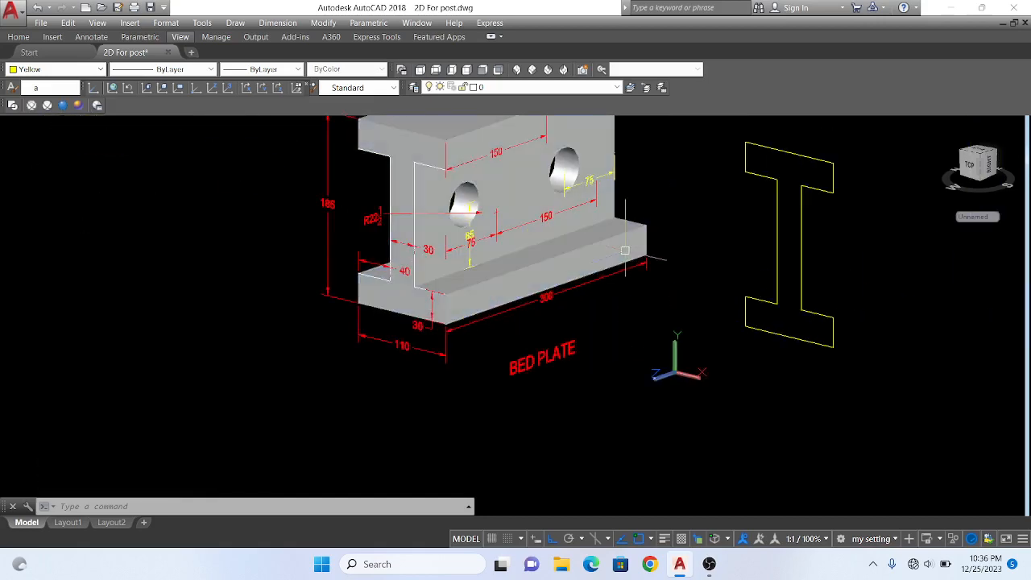
scroll(532, 298, down, 2)
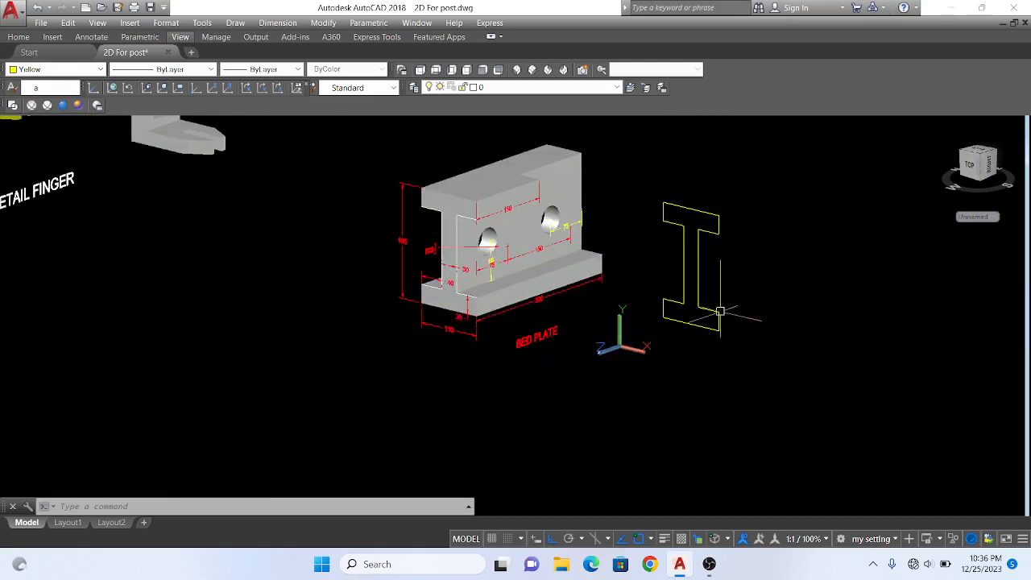
text(reg)
key(Return)
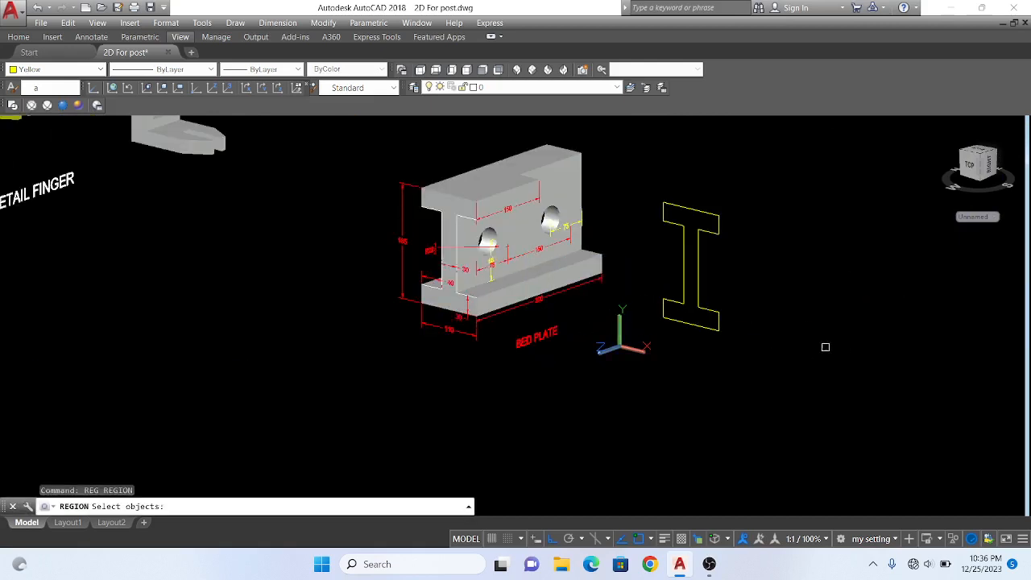
click(785, 364)
click(652, 175)
key(Return)
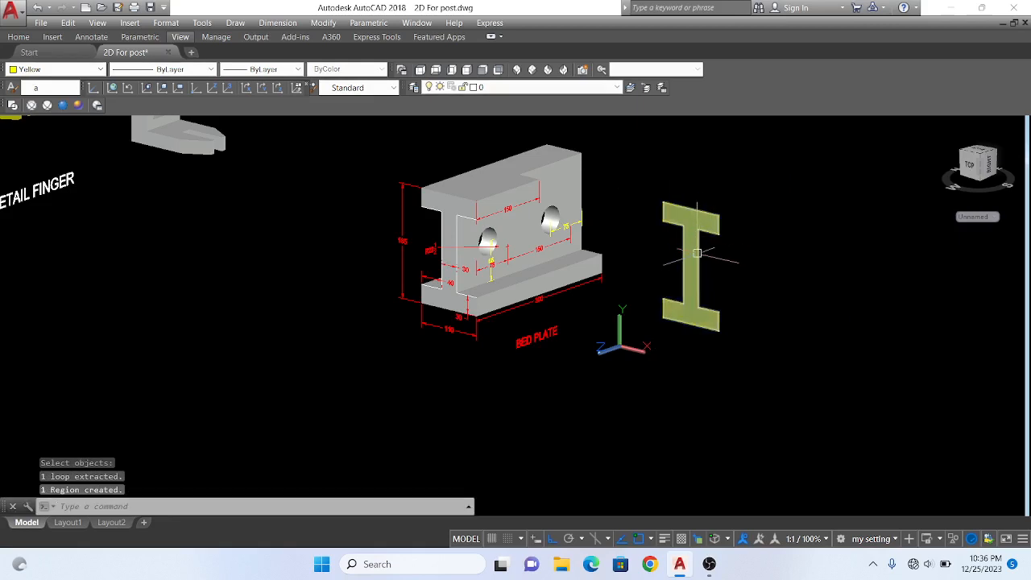
- Extrude the I-shaped region to a height of 300 units
scroll(656, 314, up, 3)
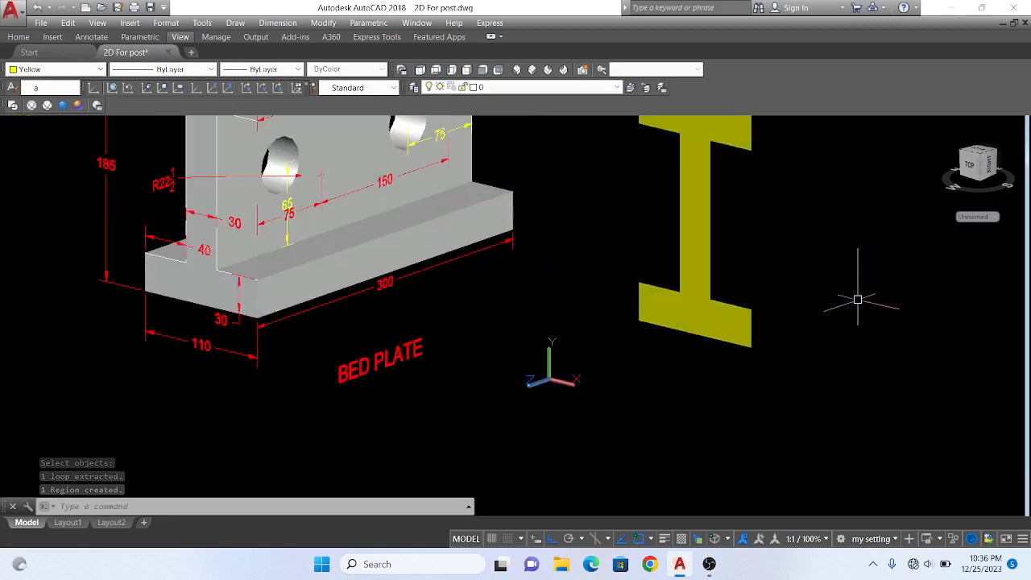
scroll(656, 356, down, 3)
scroll(697, 321, up, 1)
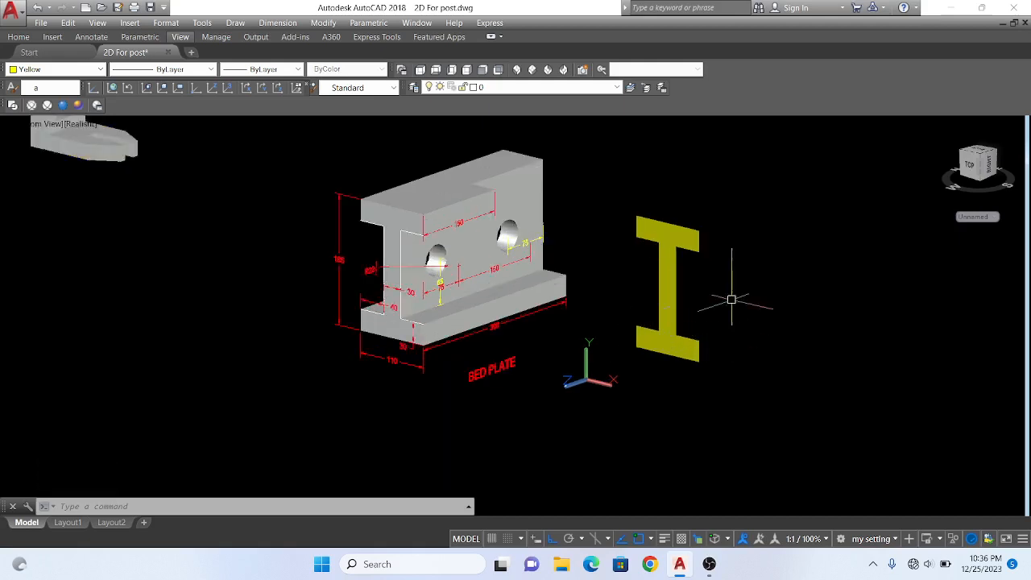
text(EXT)
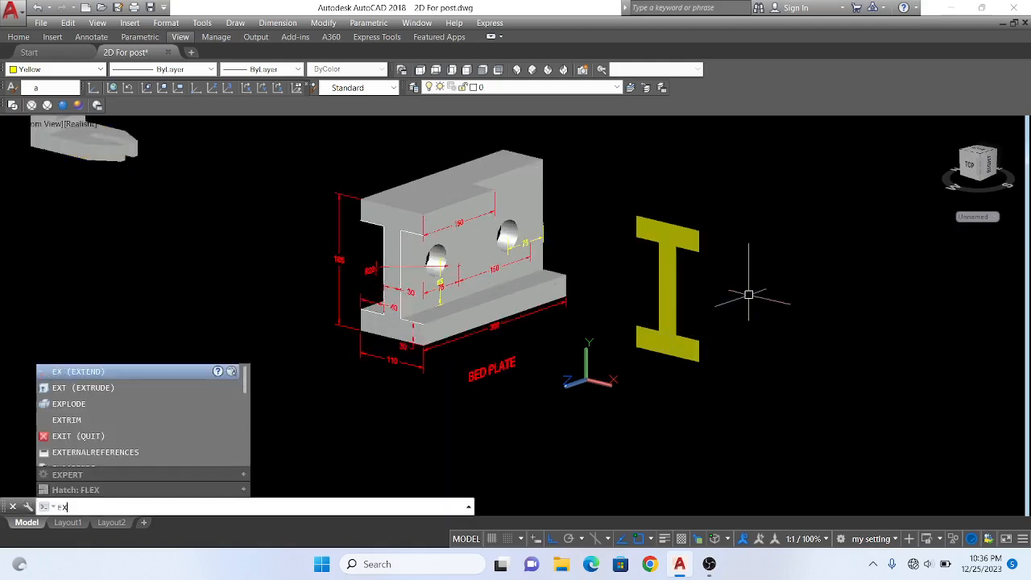
key(Return)
click(687, 345)
key(Return)
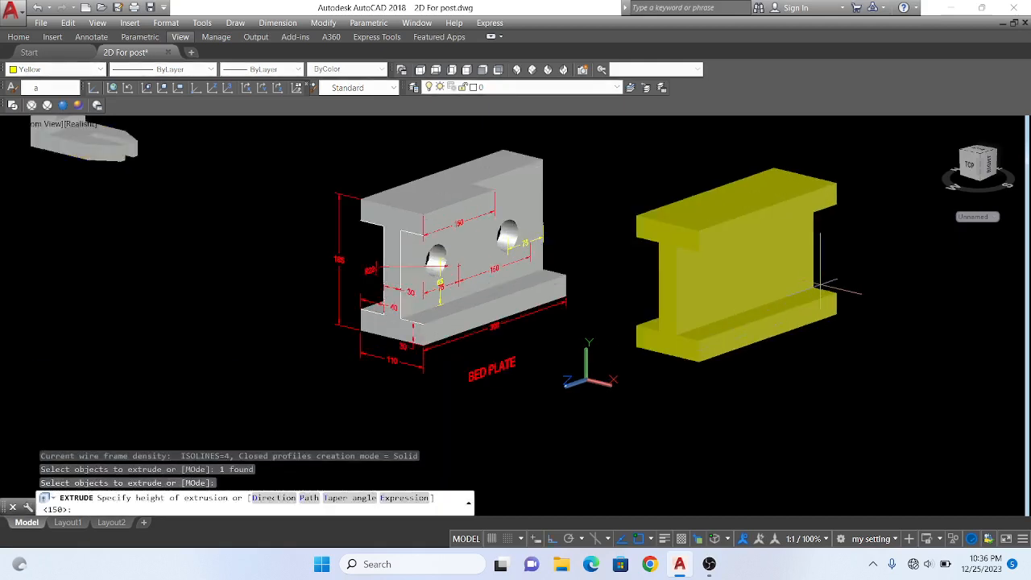
scroll(556, 327, up, 3)
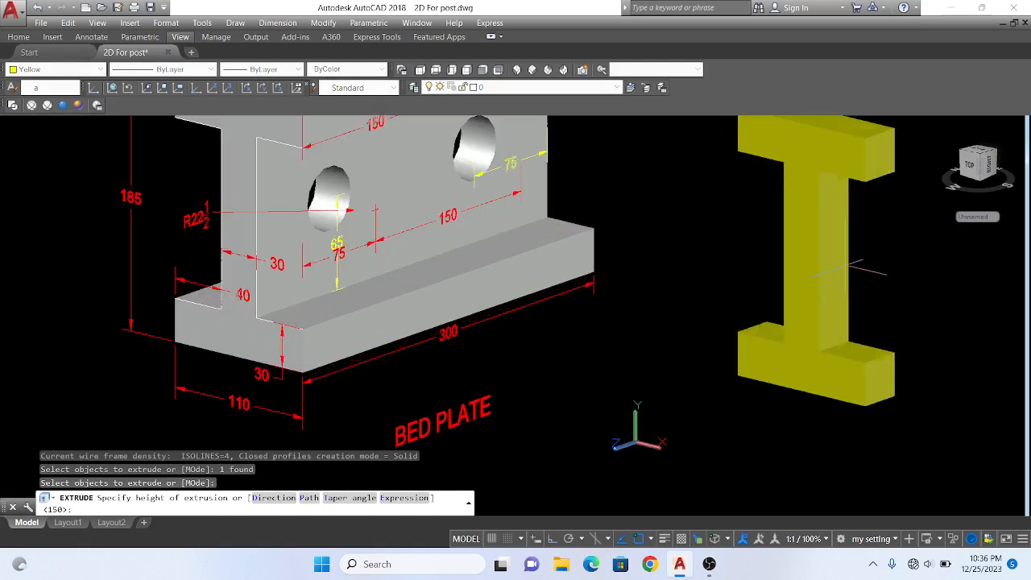
text(300)
key(Return)
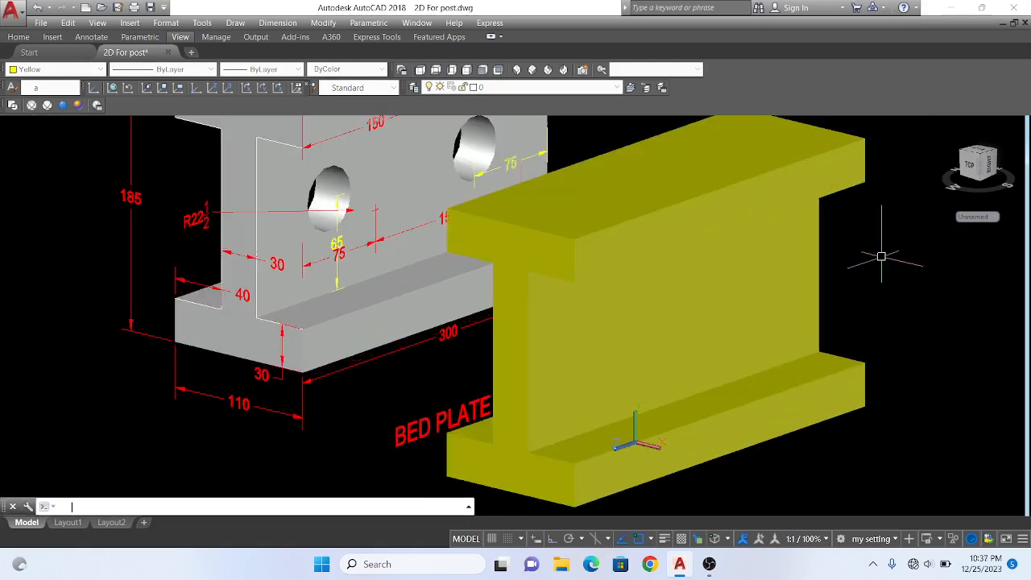
- Examine the extruded I-section body beside the dimensioned reference model, checking its flanges, web and length
scroll(877, 258, down, 3)
scroll(732, 346, up, 5)
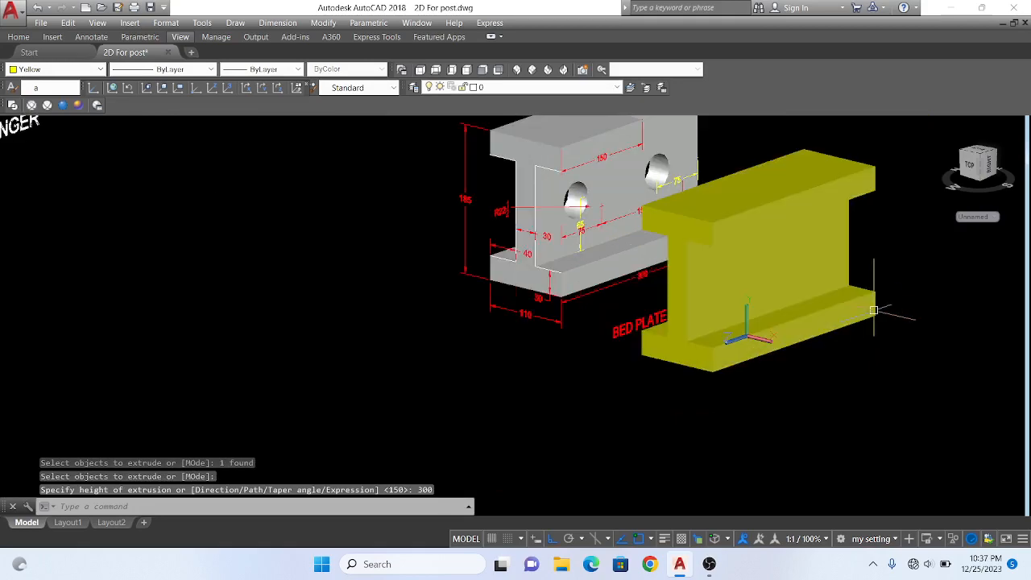
scroll(708, 343, down, 2)
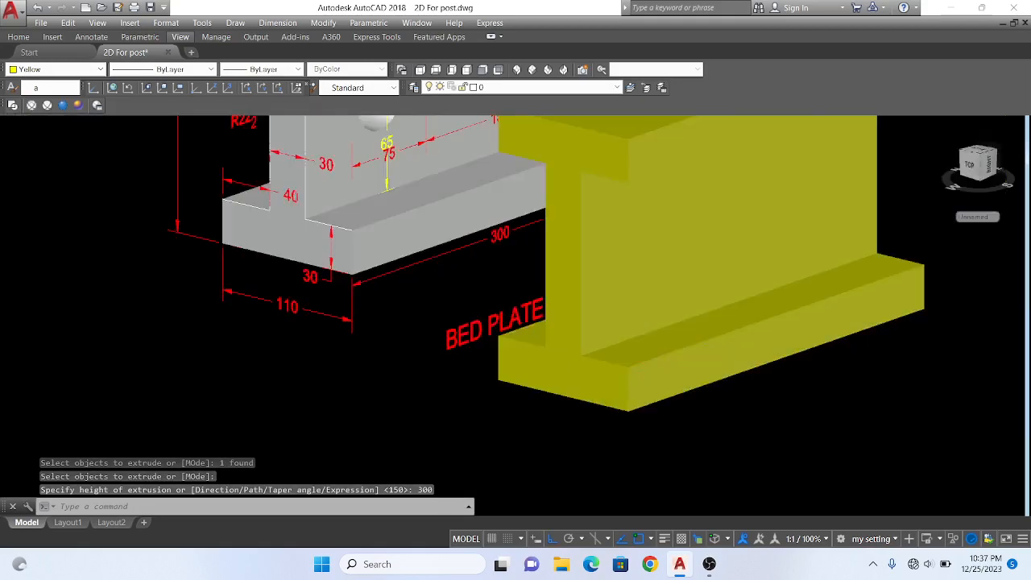
scroll(814, 296, up, 2)
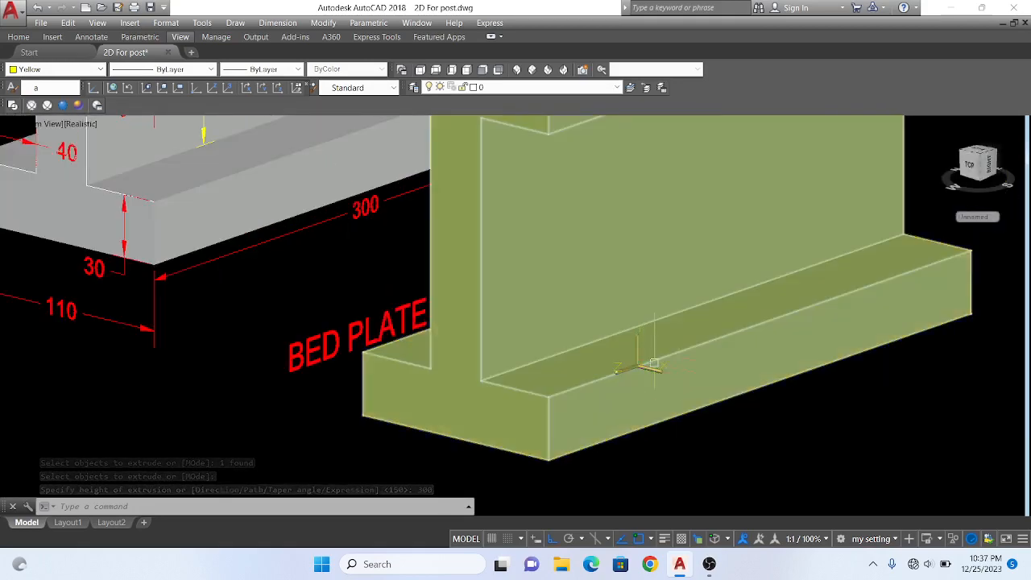
scroll(560, 387, down, 2)
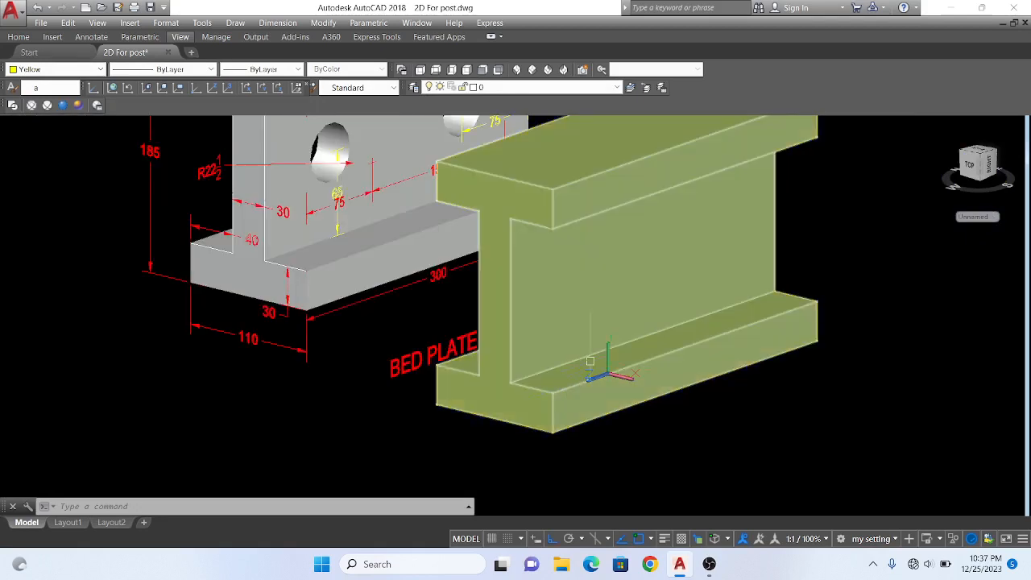
key(Escape)
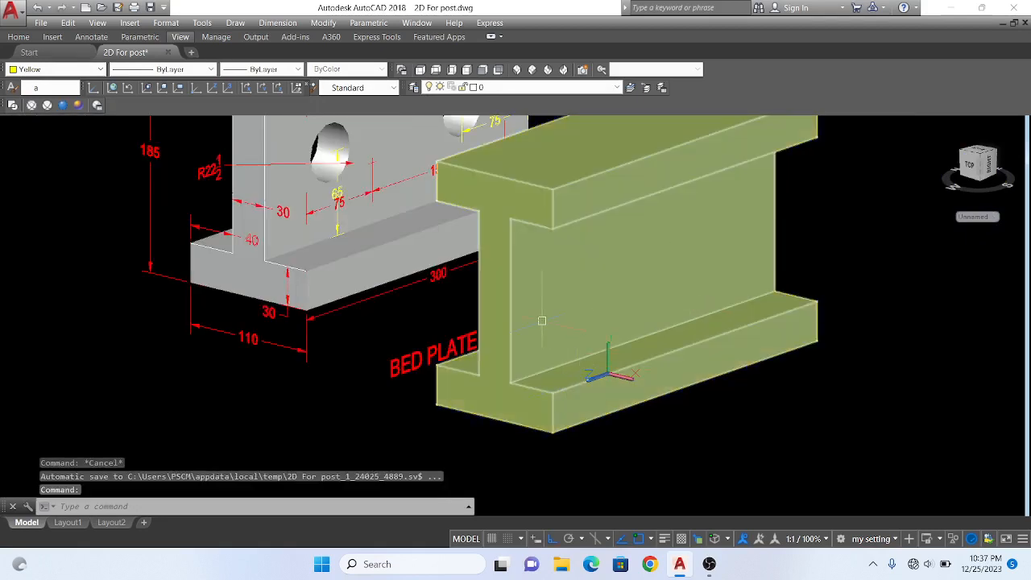
scroll(541, 322, down, 4)
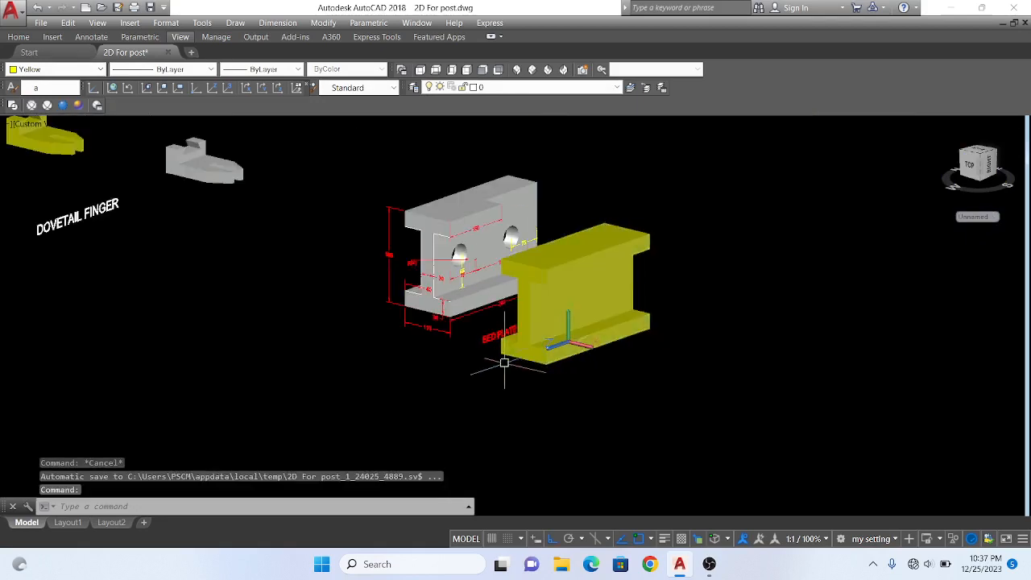
scroll(579, 349, up, 2)
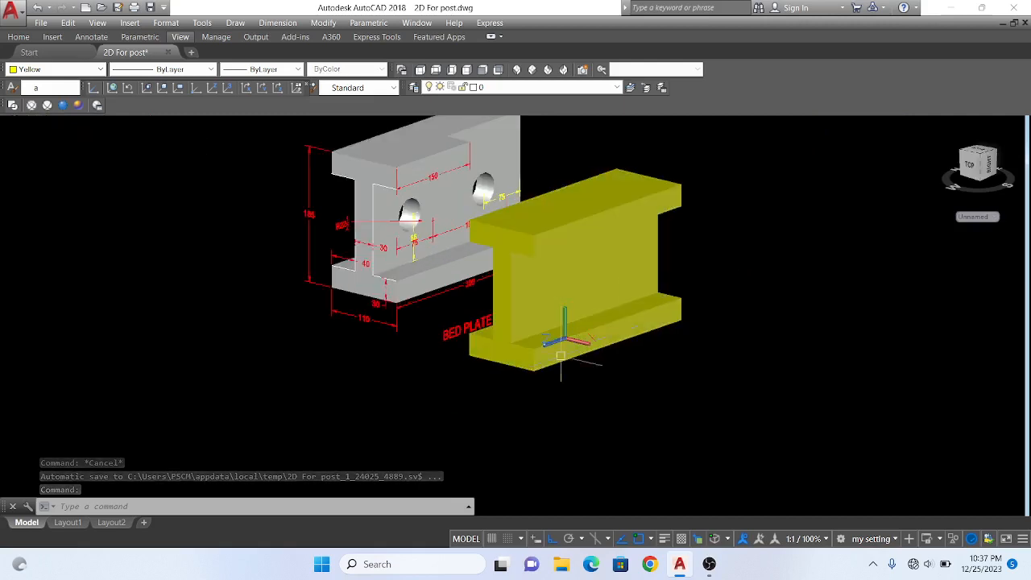
scroll(575, 327, up, 3)
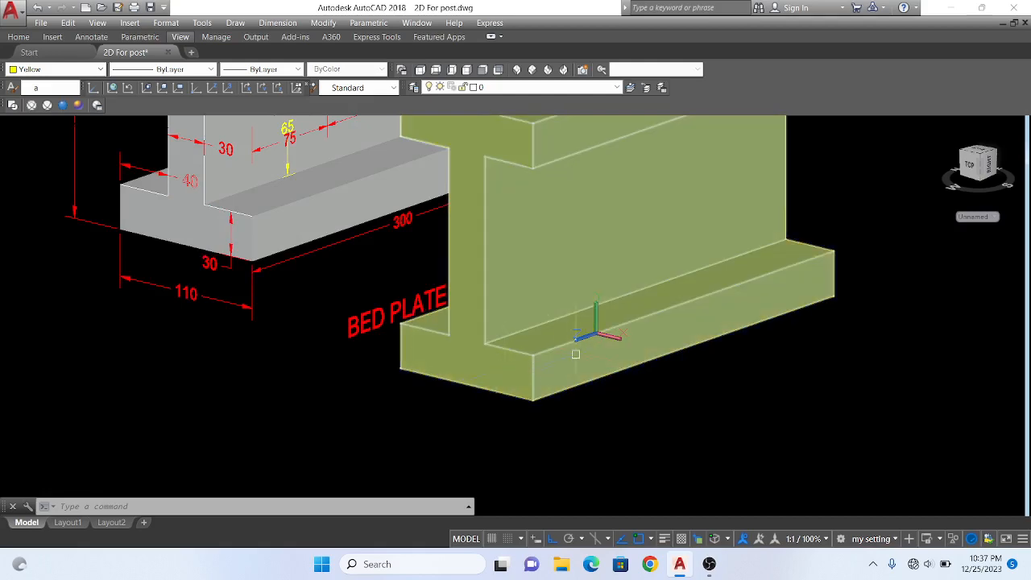
scroll(599, 338, up, 2)
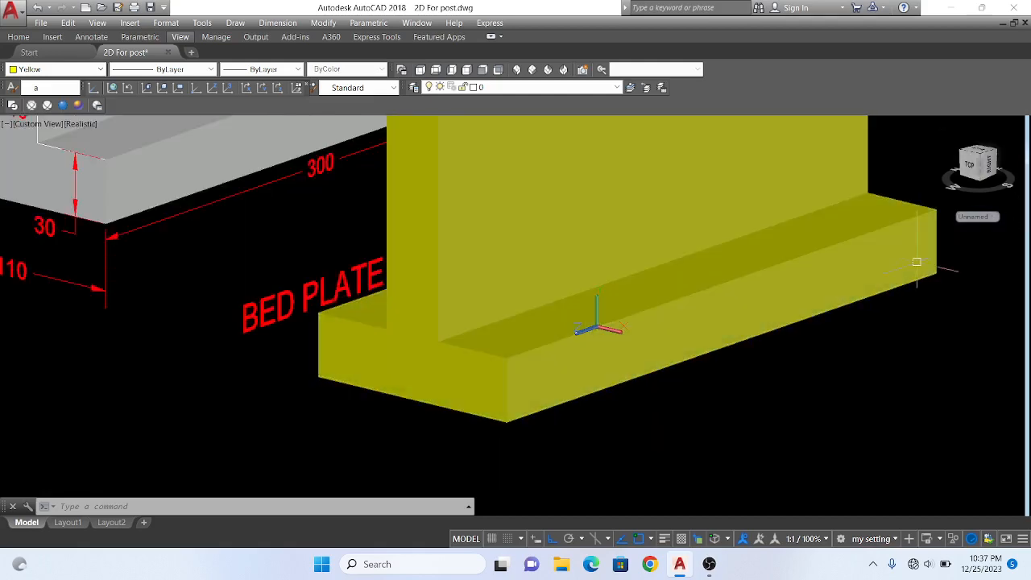
scroll(556, 339, down, 3)
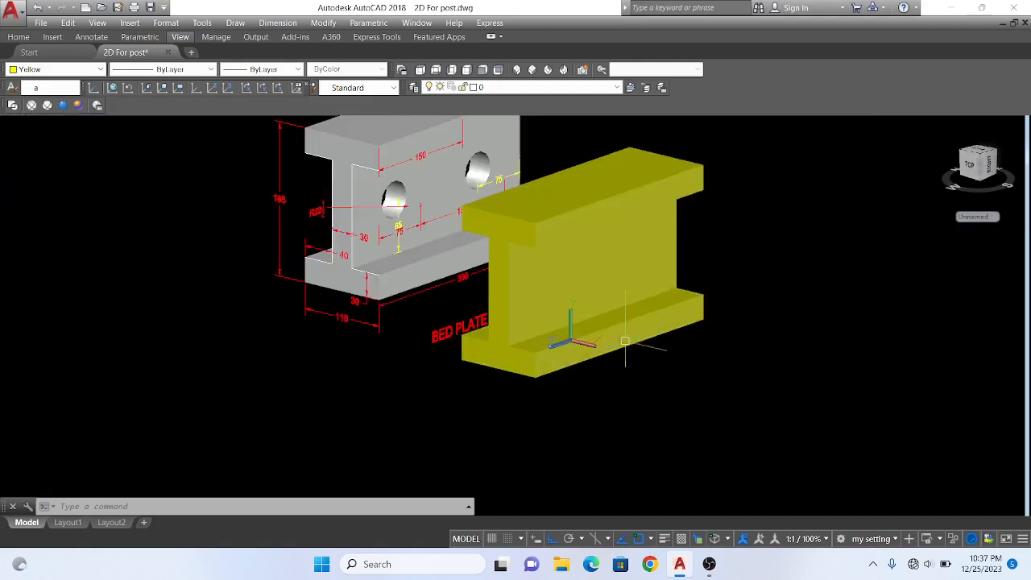
- Move the extruded body away from the reference model so that the two stand side by side without overlapping
key(Escape)
key(Return)
click(682, 312)
key(Return)
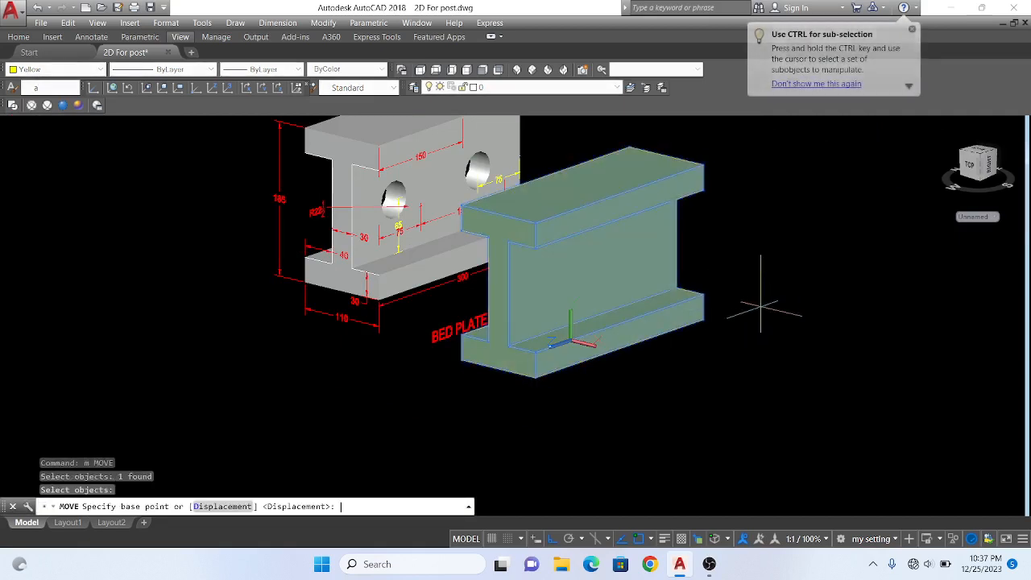
click(762, 301)
scroll(749, 321, down, 5)
click(852, 295)
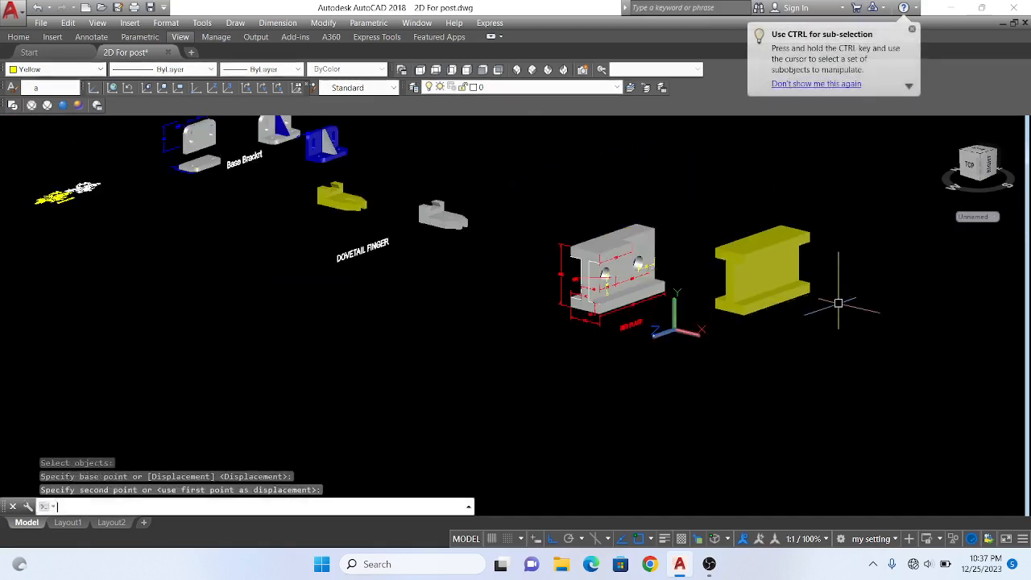
key(Return)
- Examine the hole radius, spacing and height dimensions on the bed plate reference model
scroll(822, 275, up, 4)
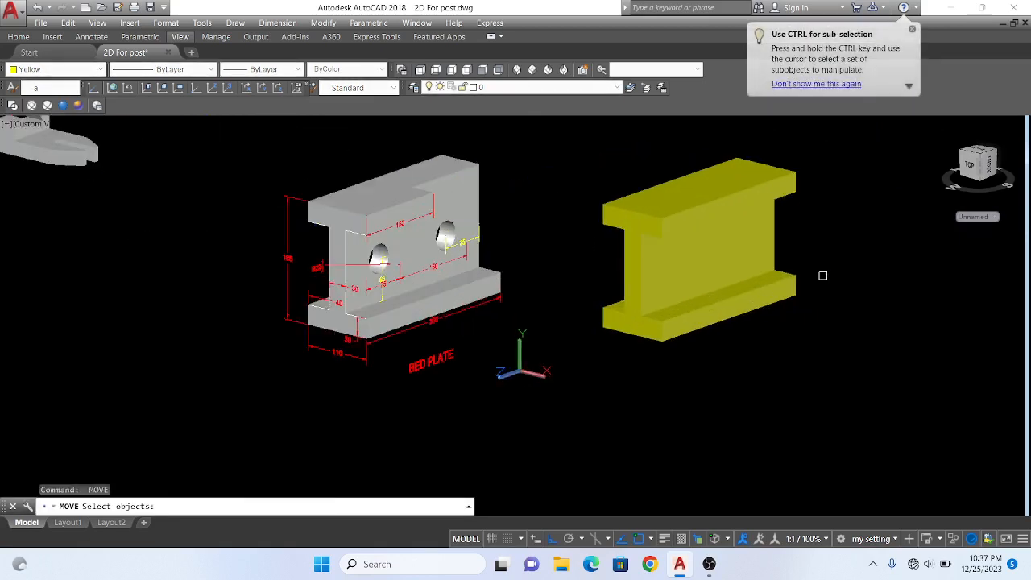
scroll(417, 273, up, 3)
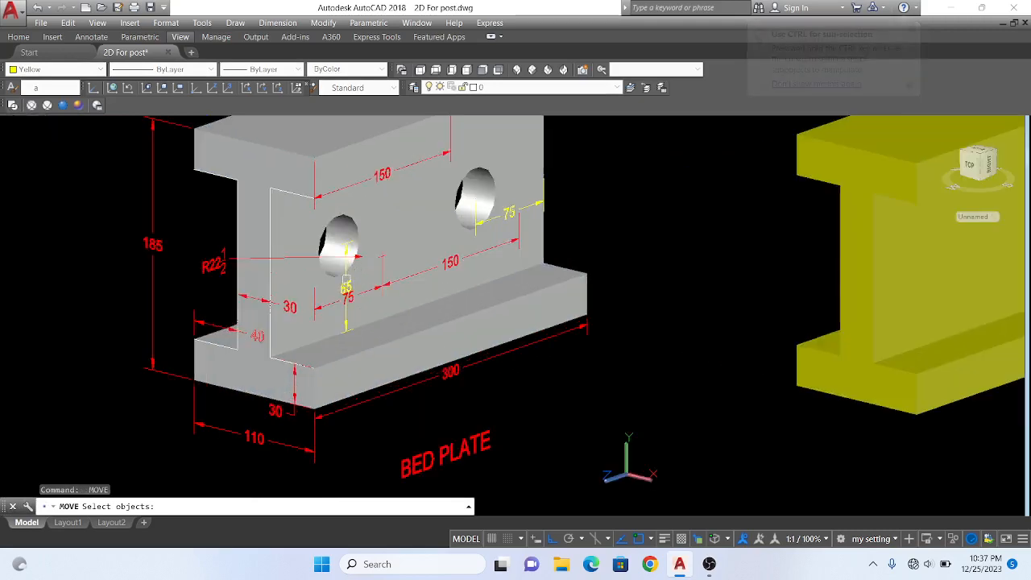
scroll(346, 286, up, 3)
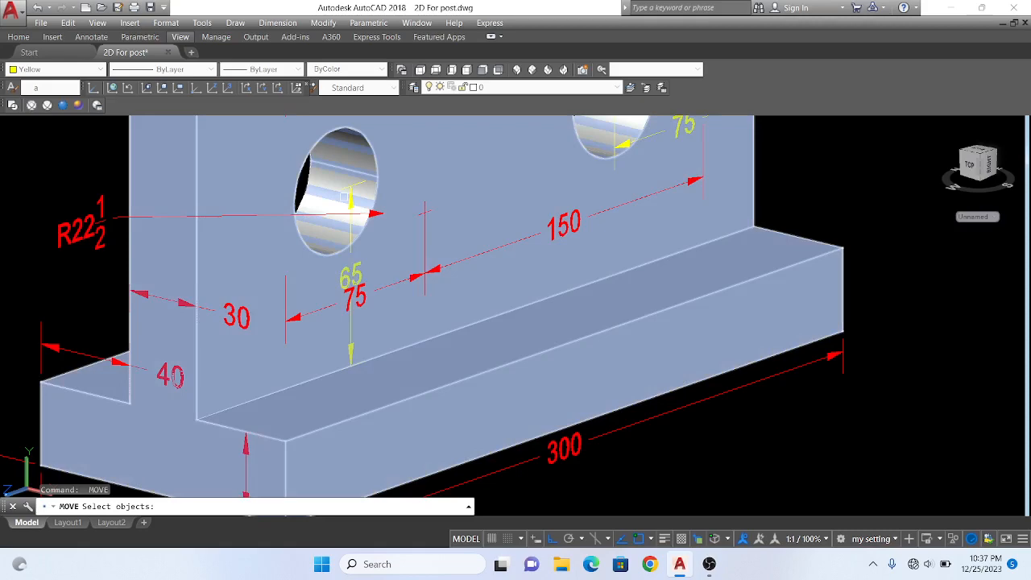
scroll(289, 320, down, 4)
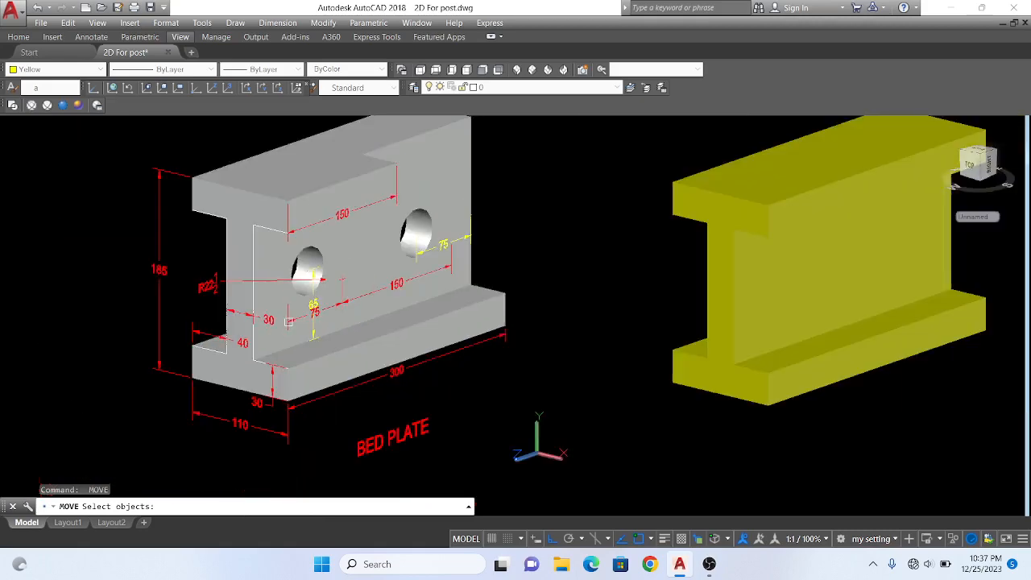
scroll(286, 321, down, 3)
scroll(278, 319, up, 2)
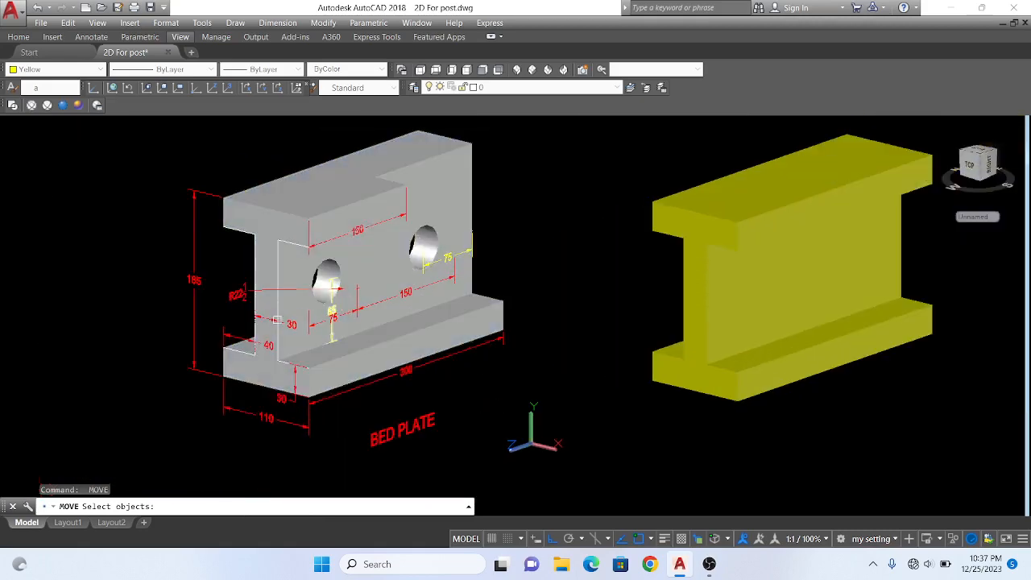
scroll(275, 321, down, 2)
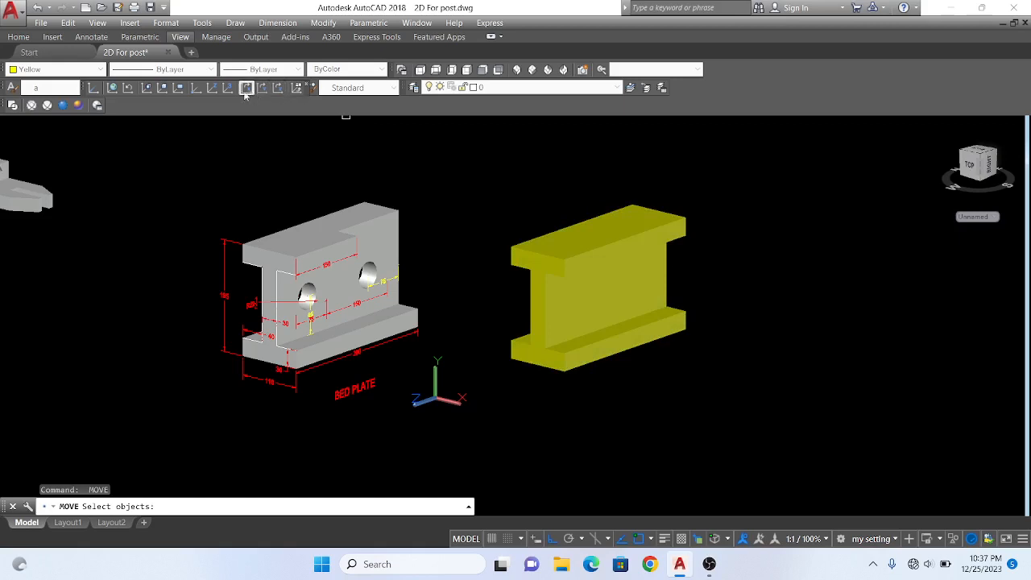
- Define a UCS by Z axis with its origin at the web's lower front corner and Z pointing outward from the web's side face
click(212, 88)
scroll(535, 379, up, 4)
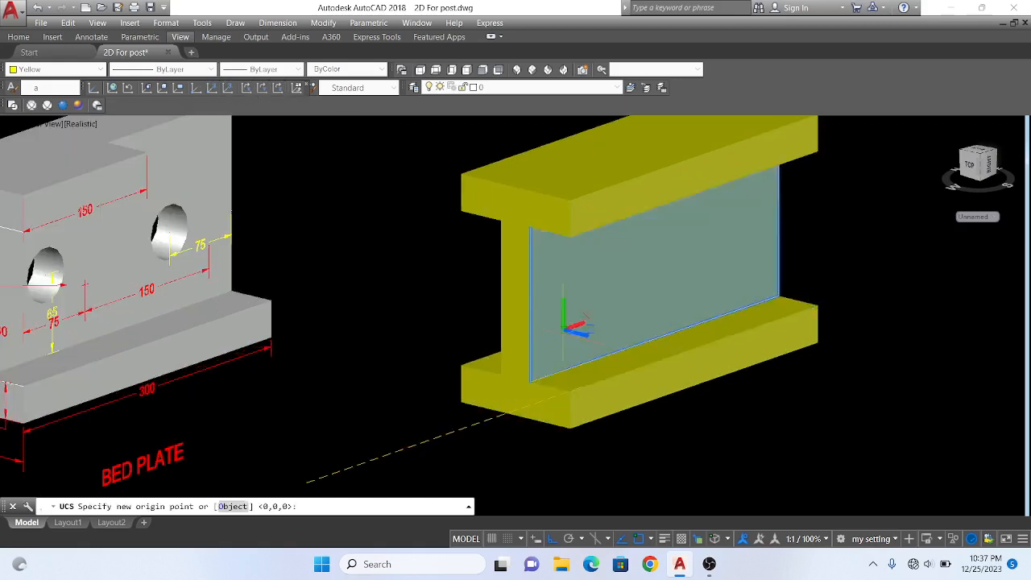
click(533, 380)
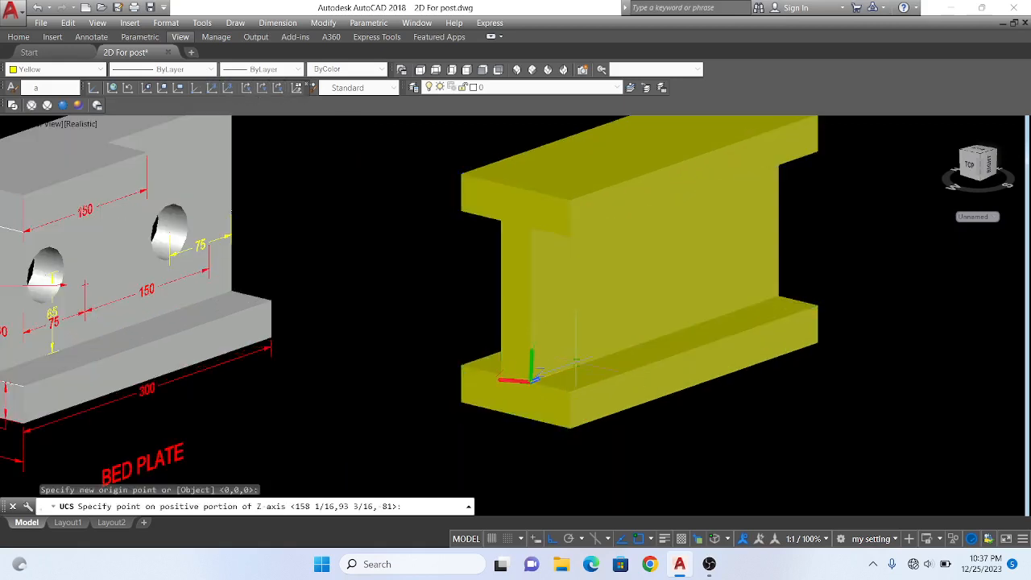
click(534, 379)
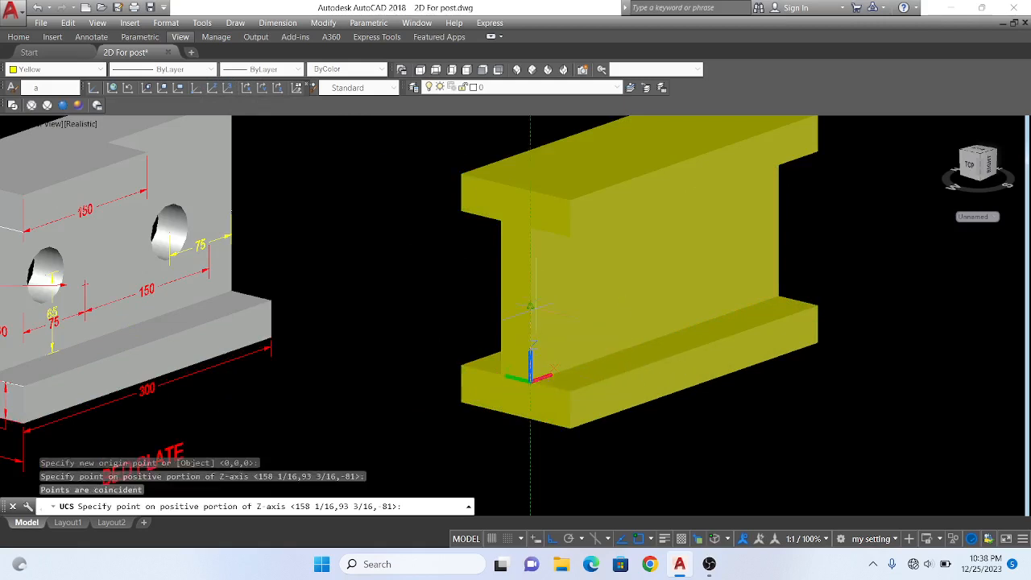
click(642, 424)
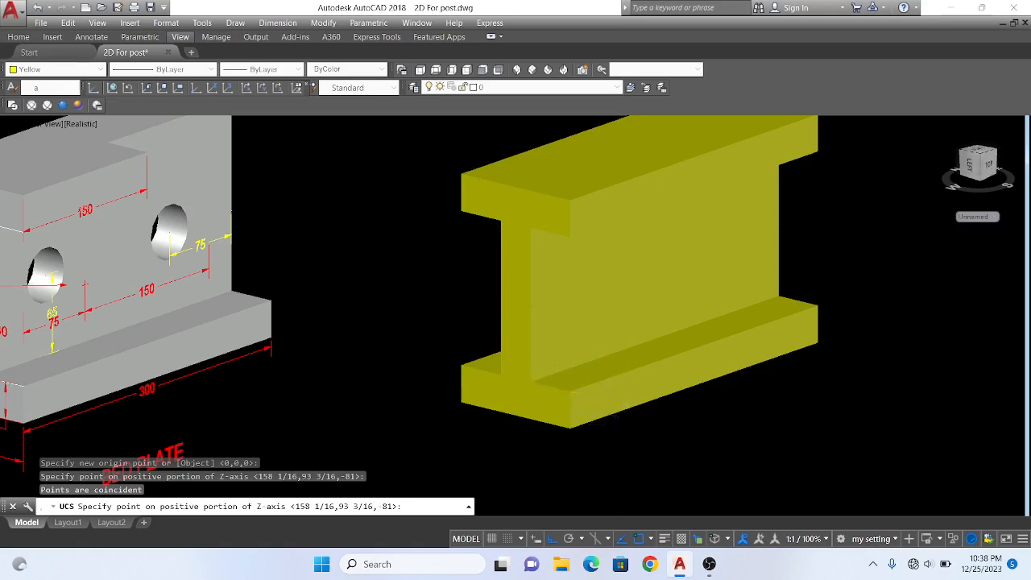
- Check the coordinate system's orientation at the web corner and compare it with the hole position dimensions on the reference model
scroll(577, 389, up, 4)
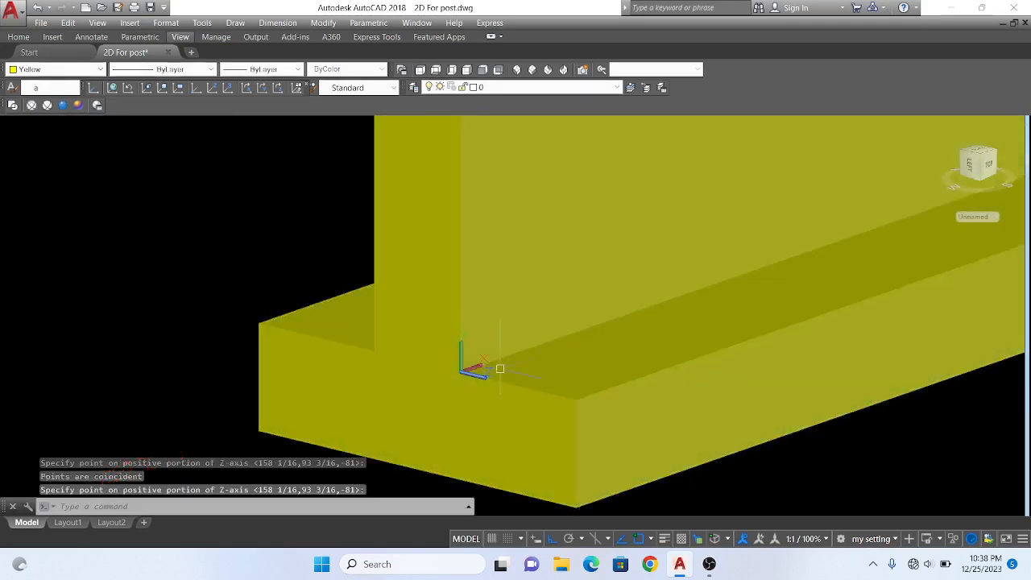
scroll(480, 244, down, 4)
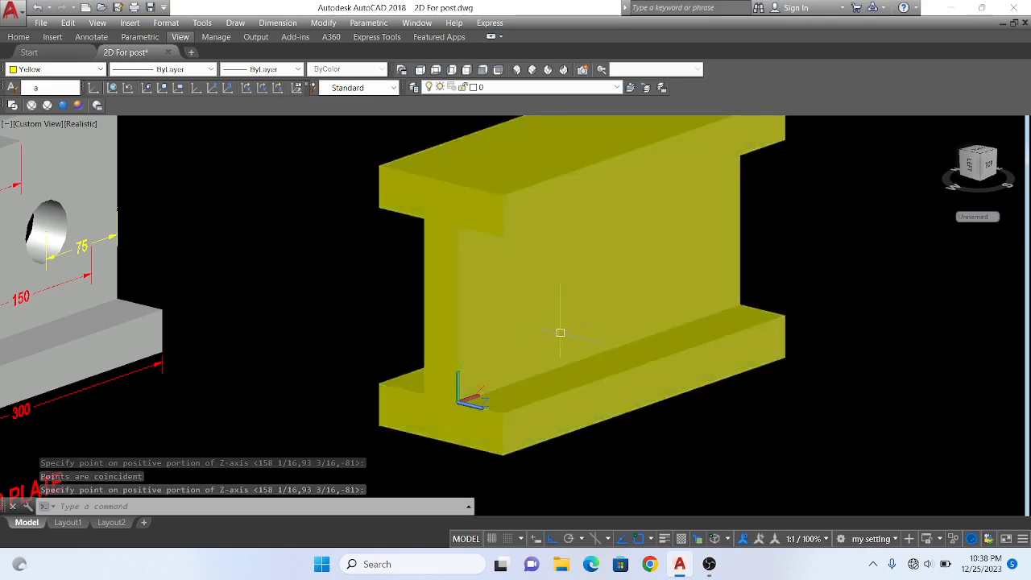
scroll(559, 330, down, 3)
shift+middle_drag(559, 347, 555, 316)
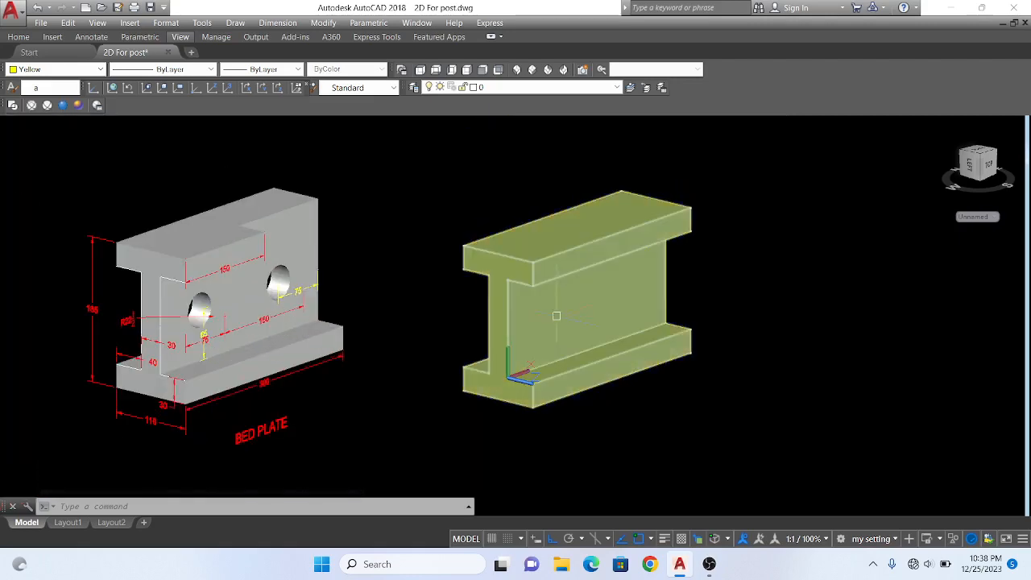
scroll(515, 363, up, 5)
scroll(525, 339, down, 5)
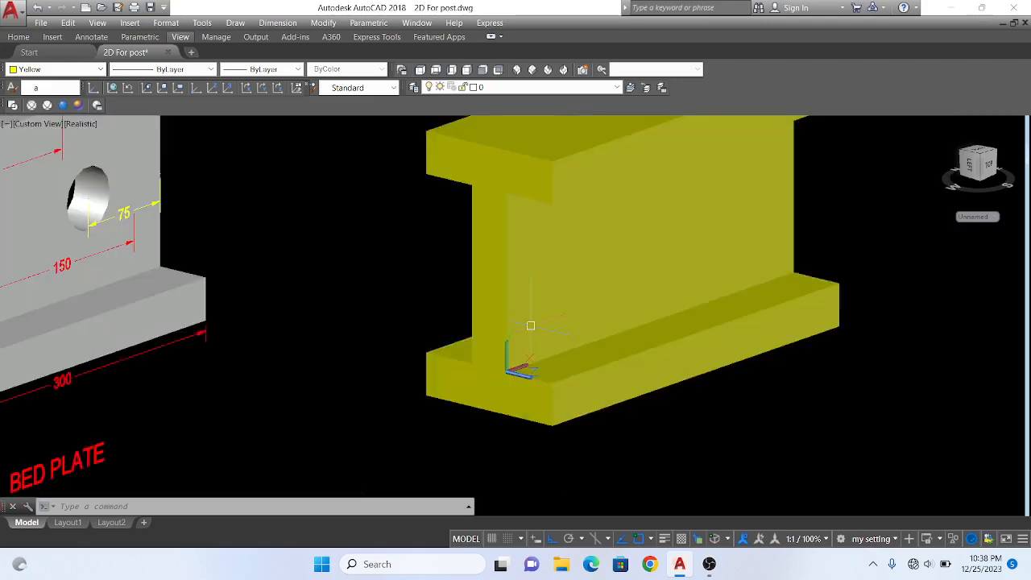
scroll(144, 274, up, 4)
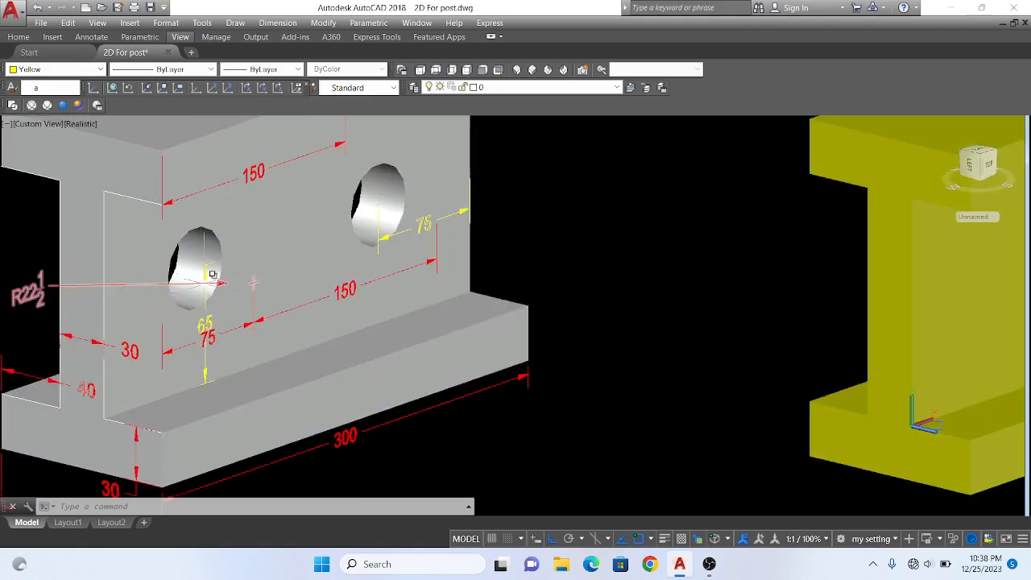
scroll(213, 275, down, 4)
scroll(552, 308, up, 3)
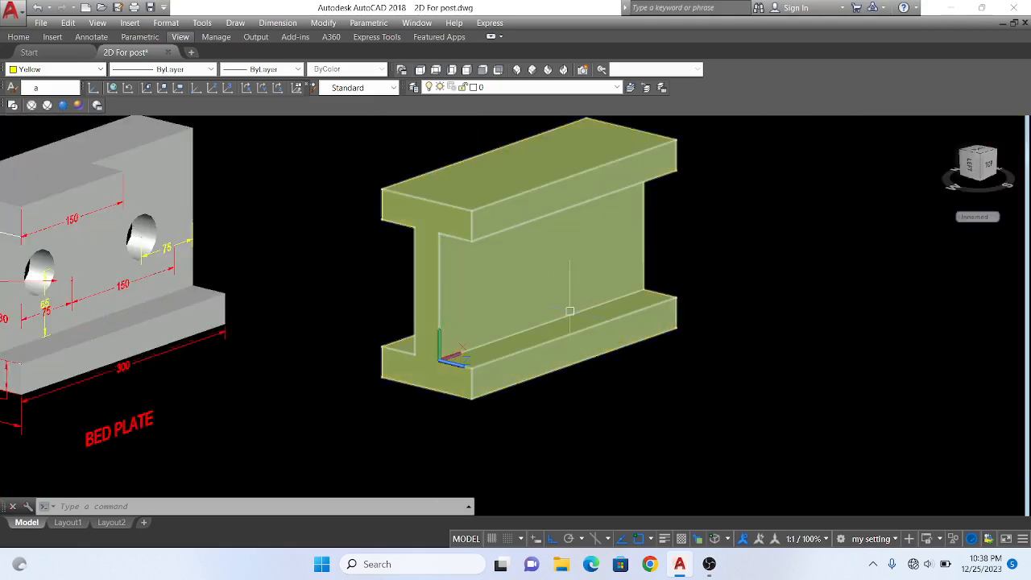
- Draw a circle of diameter 45 centred on the web's lower front corner at the UCS origin
text(c)
key(Return)
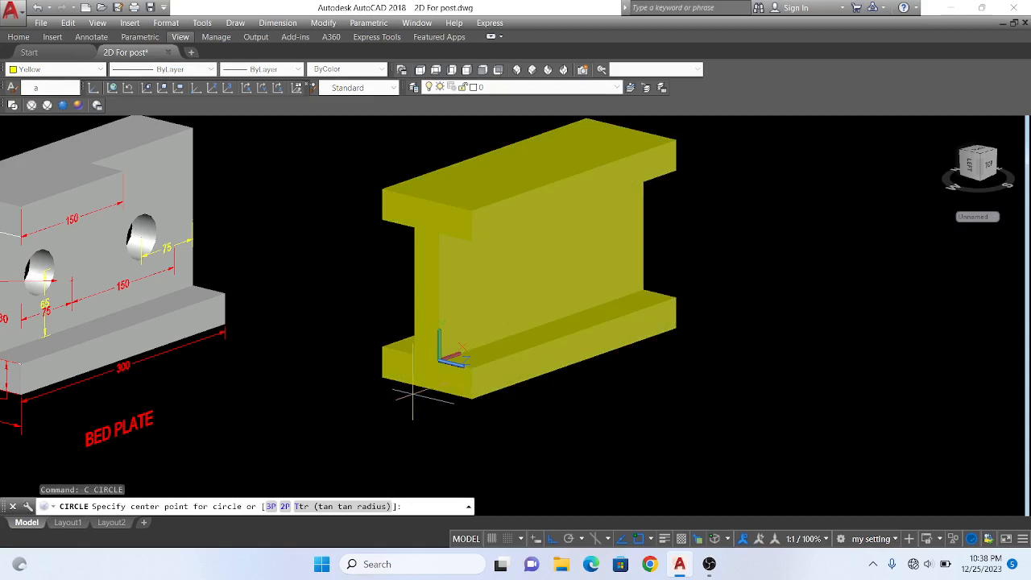
scroll(424, 360, up, 4)
click(468, 355)
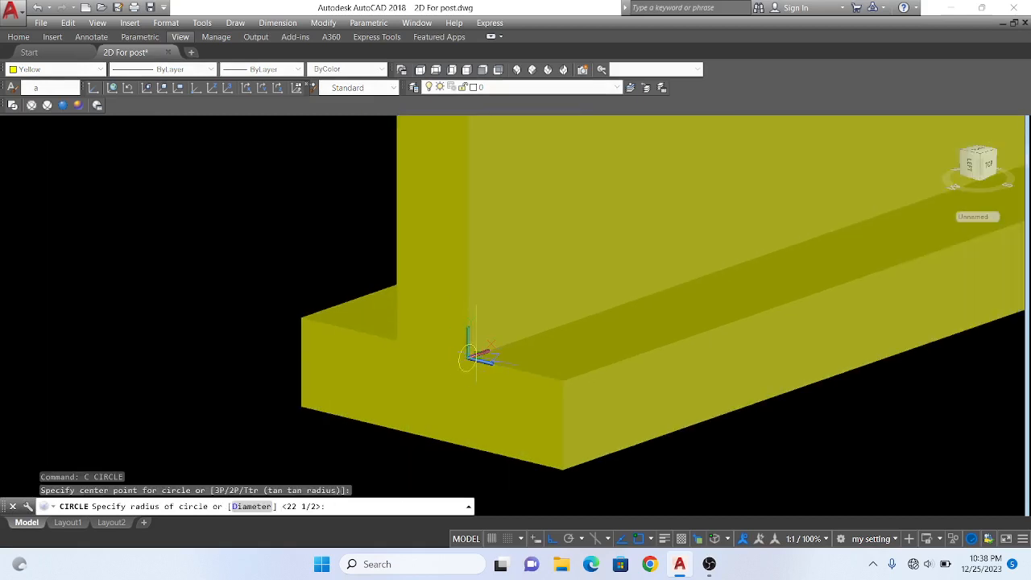
click(262, 507)
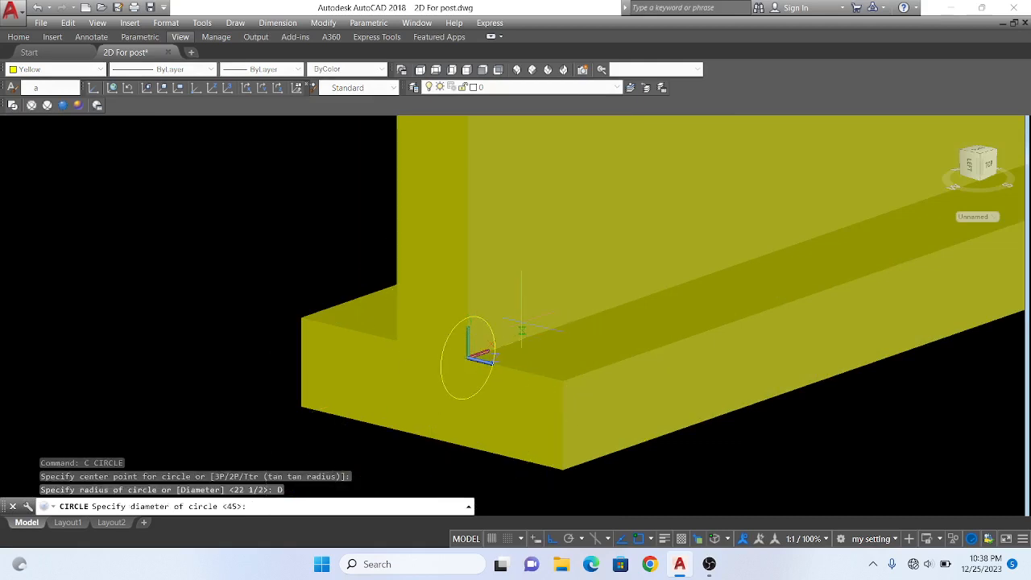
key(Return)
scroll(538, 313, down, 2)
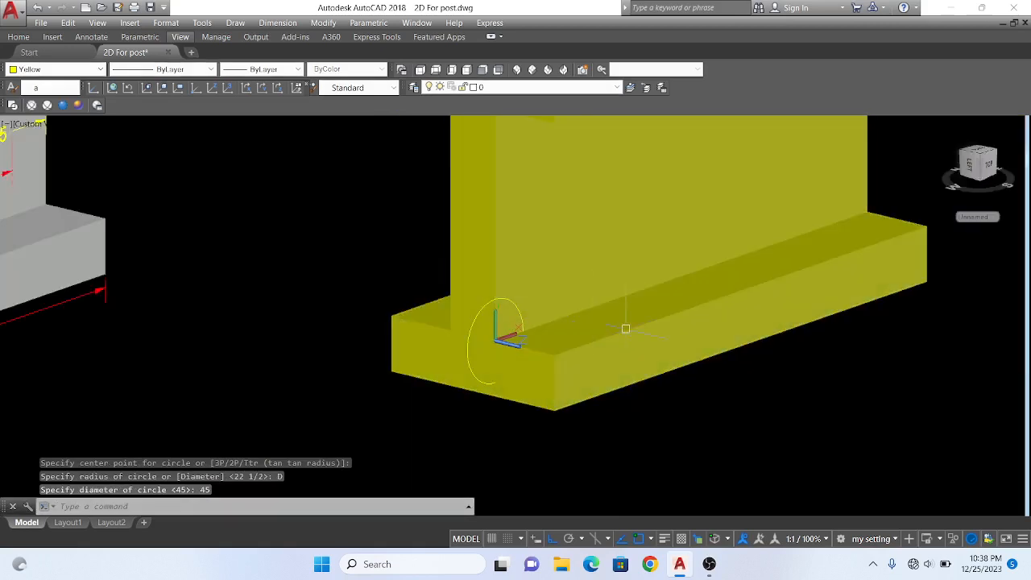
- Extrude the circle backward through the web into a long solid cylinder extending well beyond the body
text(ext)
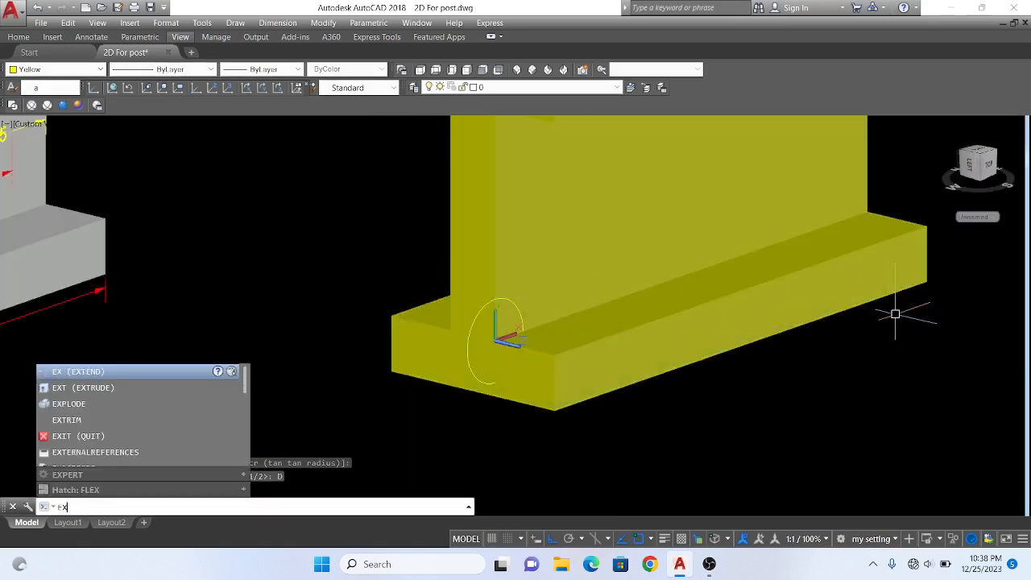
key(Return)
click(473, 359)
click(518, 417)
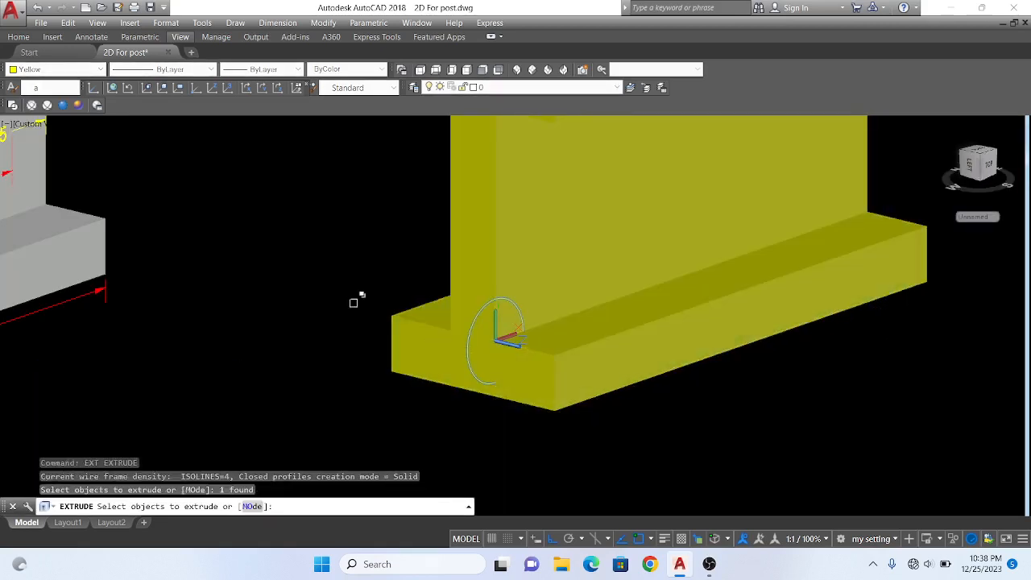
key(Return)
click(241, 282)
key(Return)
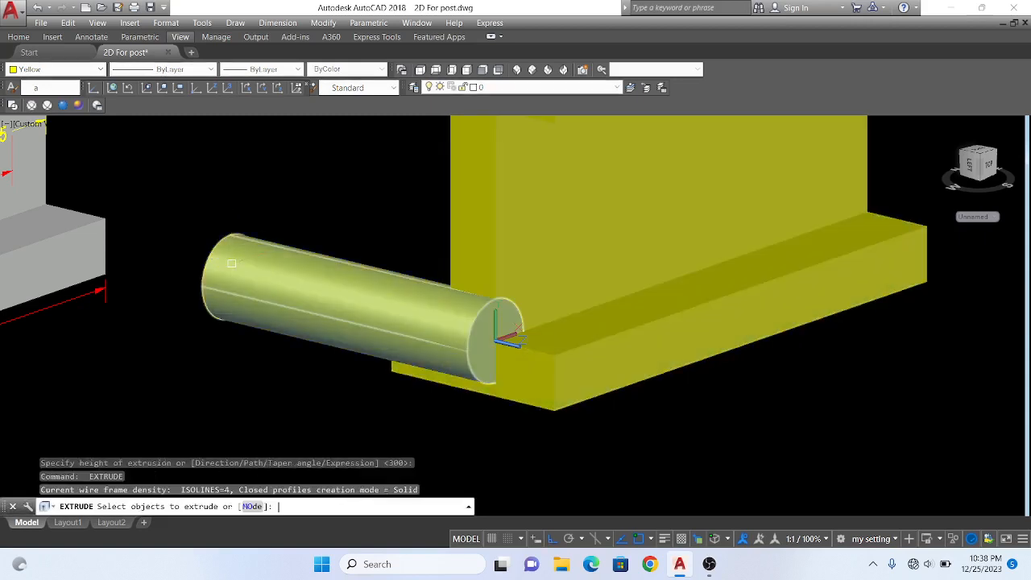
click(285, 284)
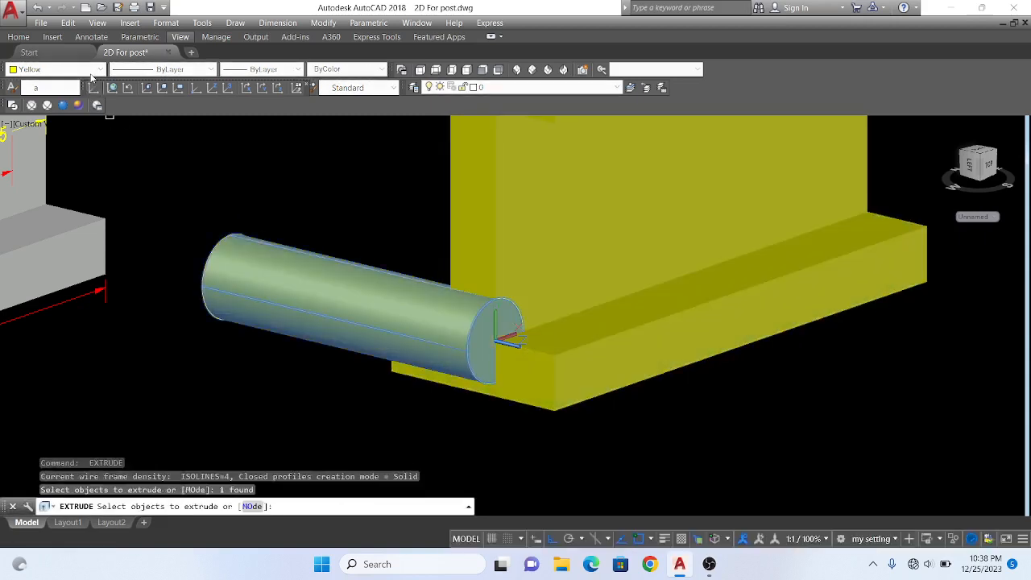
key(Escape)
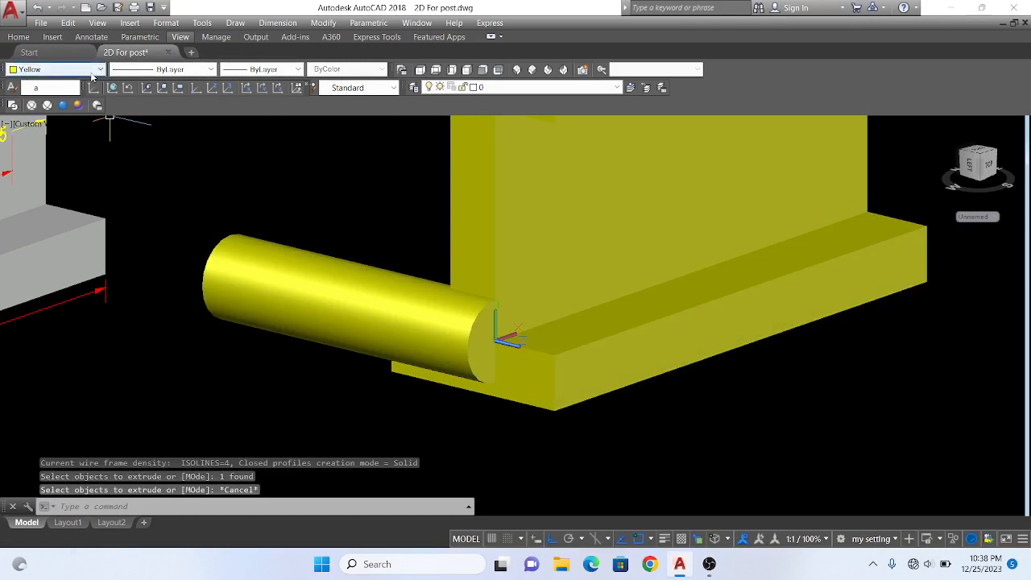
- Set the current drawing colour to red and change the extruded cylinder's colour to red
click(92, 72)
click(40, 106)
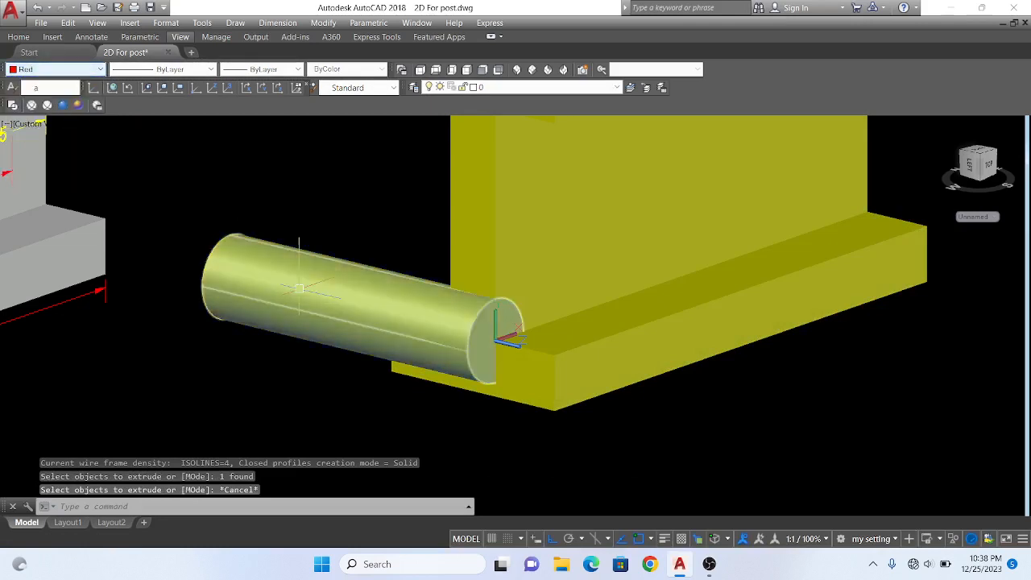
click(298, 288)
click(66, 71)
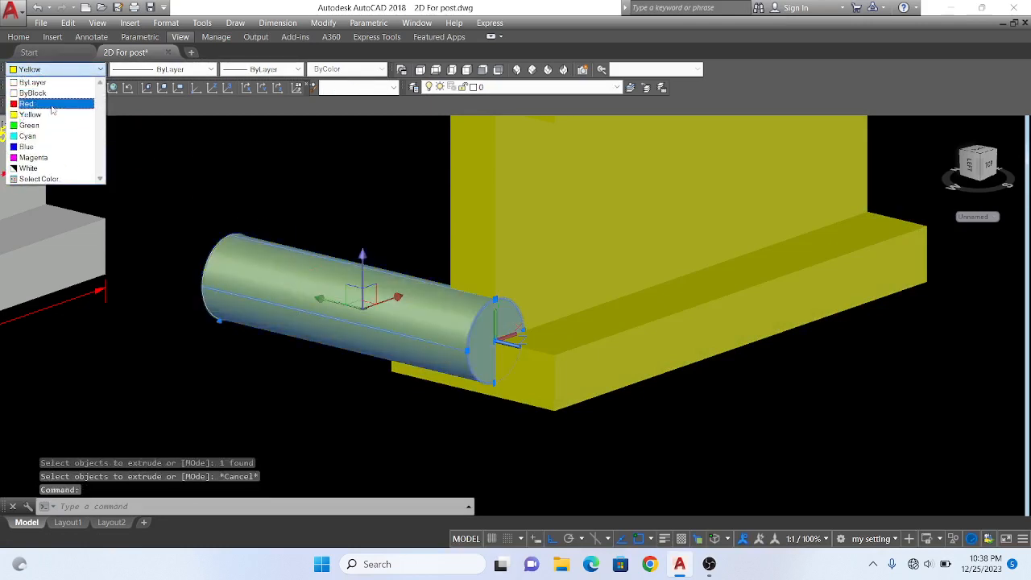
click(48, 104)
key(Escape)
scroll(282, 214, down, 3)
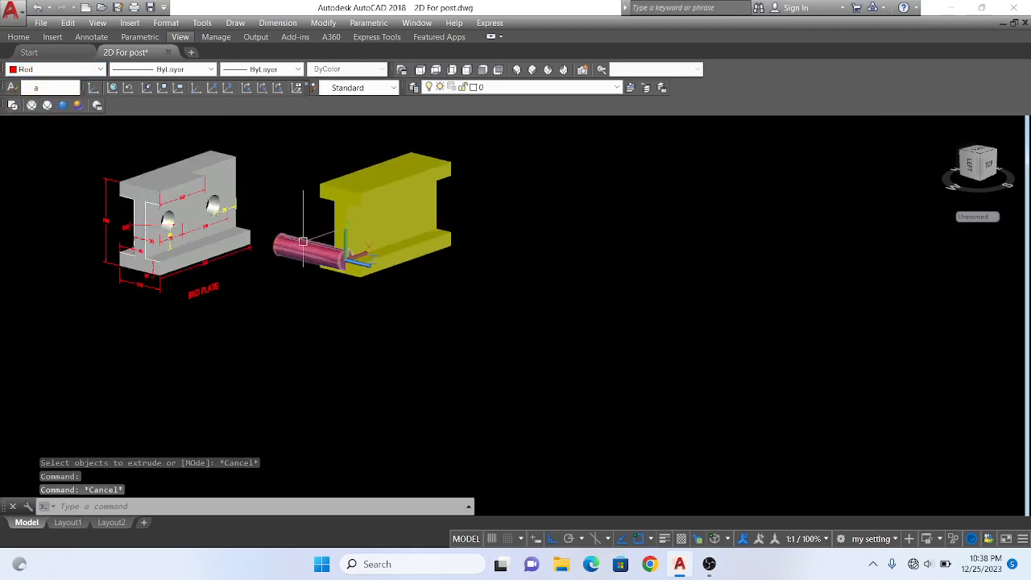
- Move the red cylinder 65 units straight up from the web's lower corner
scroll(302, 241, up, 3)
text(m)
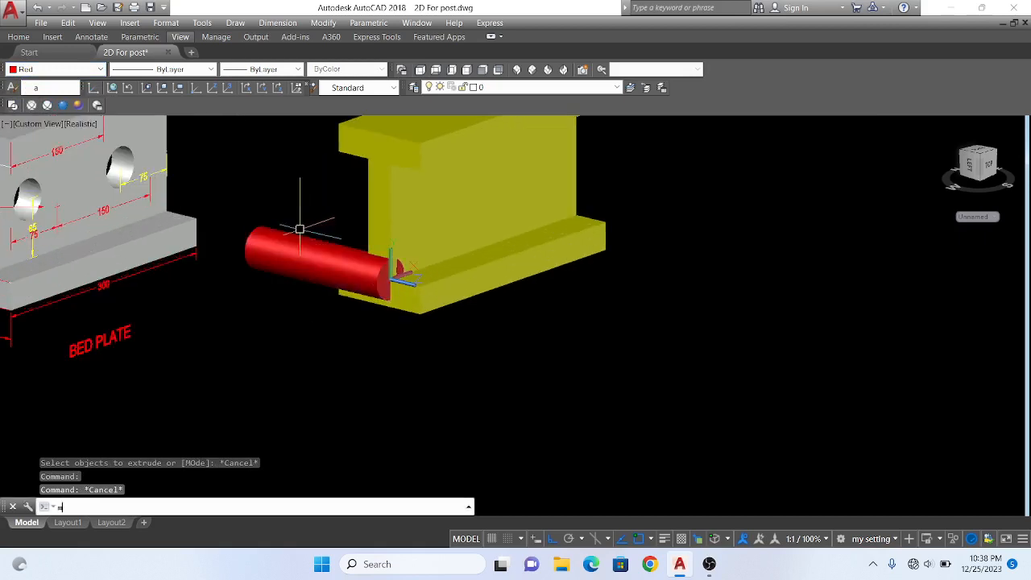
key(Return)
click(299, 234)
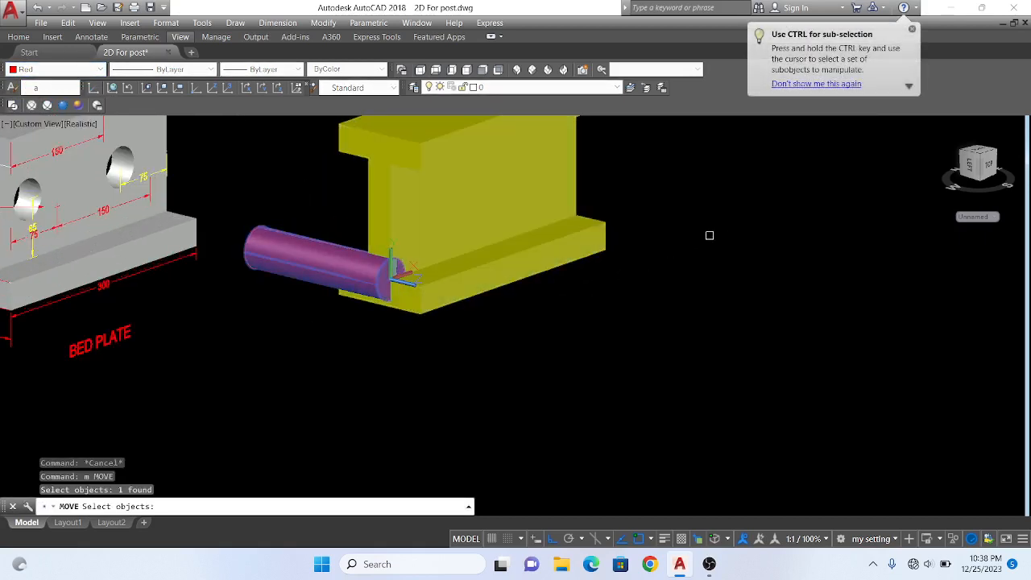
scroll(49, 241, up, 3)
scroll(71, 252, down, 4)
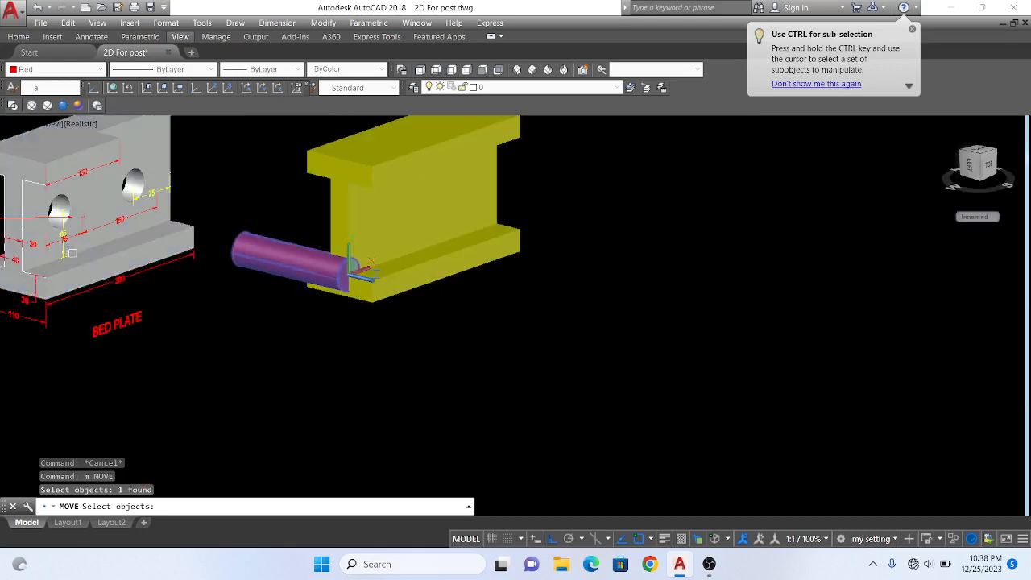
key(Return)
click(613, 196)
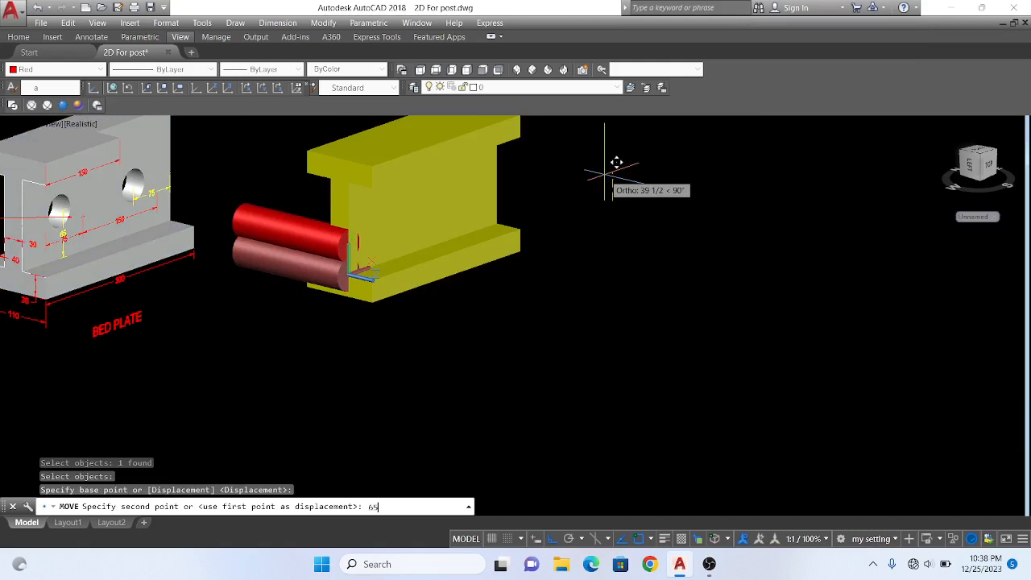
text(65)
key(Return)
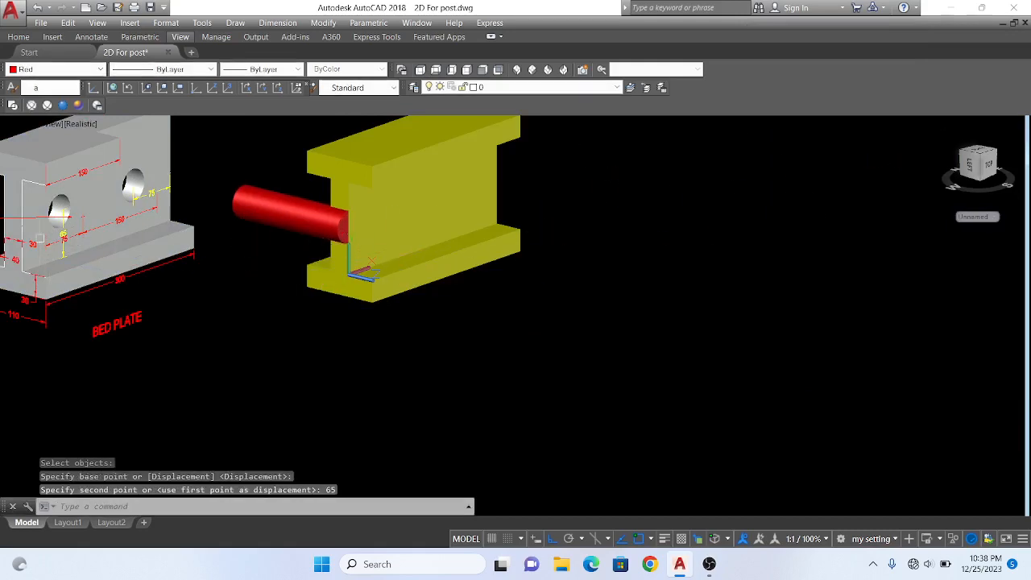
- Move the red cylinder 75 units along the length of the web, into the yellow body
scroll(39, 238, up, 4)
scroll(81, 298, down, 5)
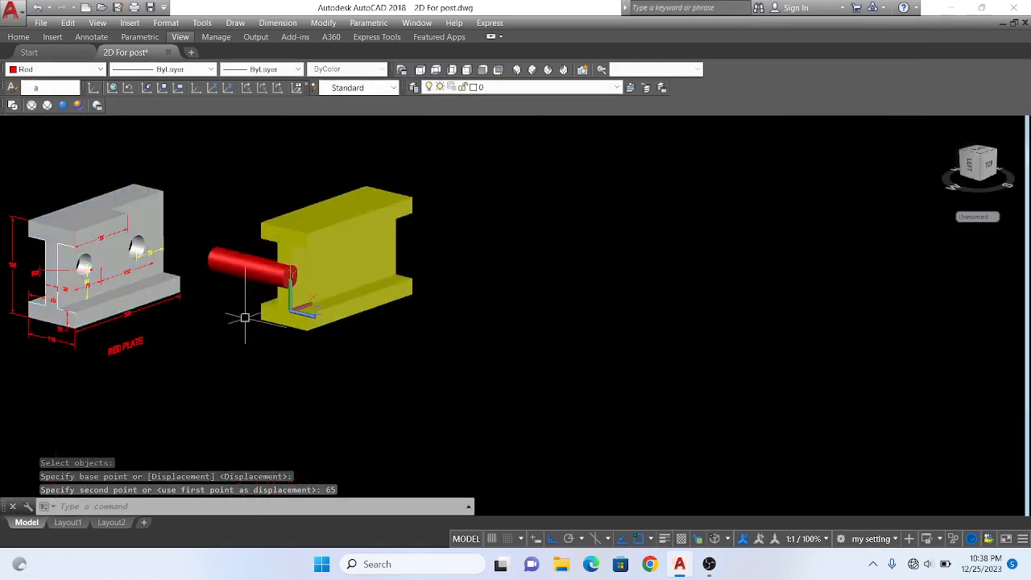
key(Return)
click(253, 270)
key(Return)
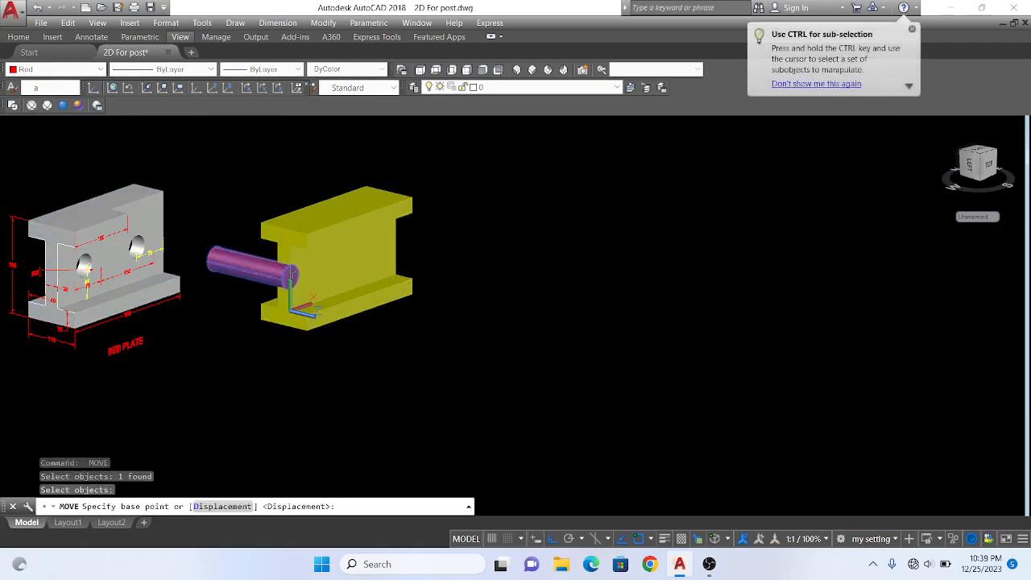
click(509, 320)
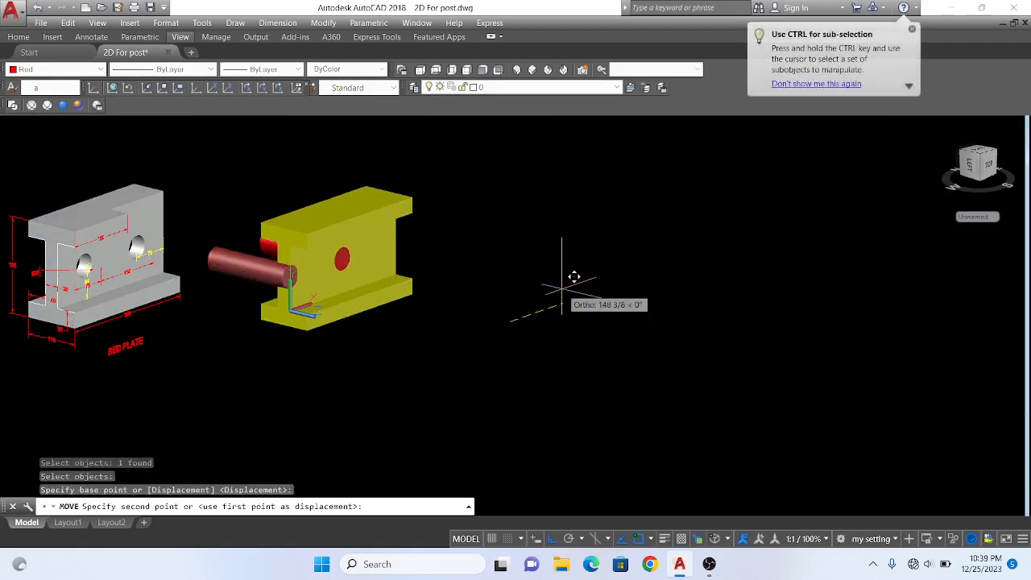
text(75)
key(Return)
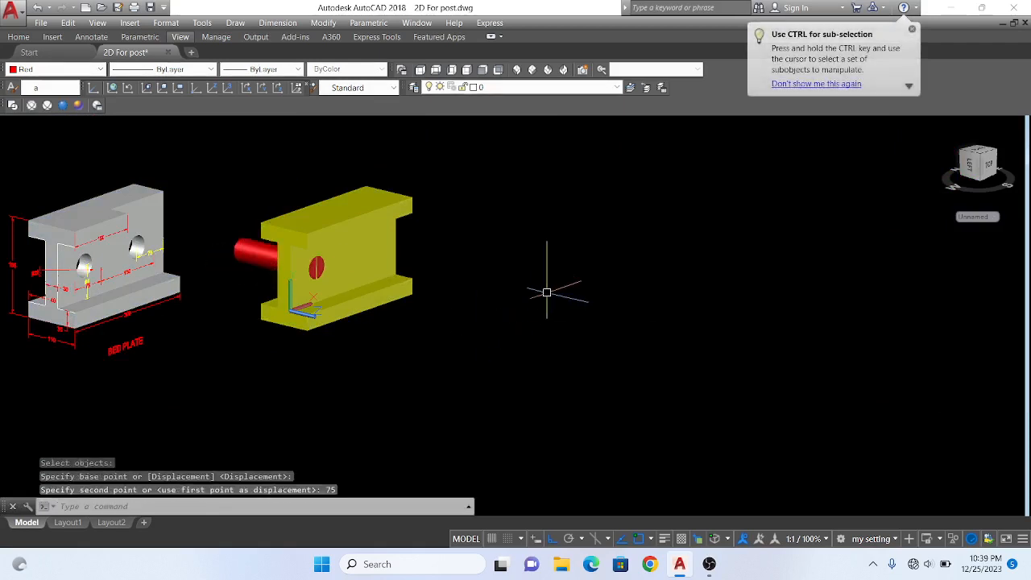
- Copy the red cylinder 150 units further along the web for the second hole, checking the spacing on the dimensioned reference
scroll(490, 333, down, 5)
scroll(489, 333, up, 6)
scroll(350, 307, up, 3)
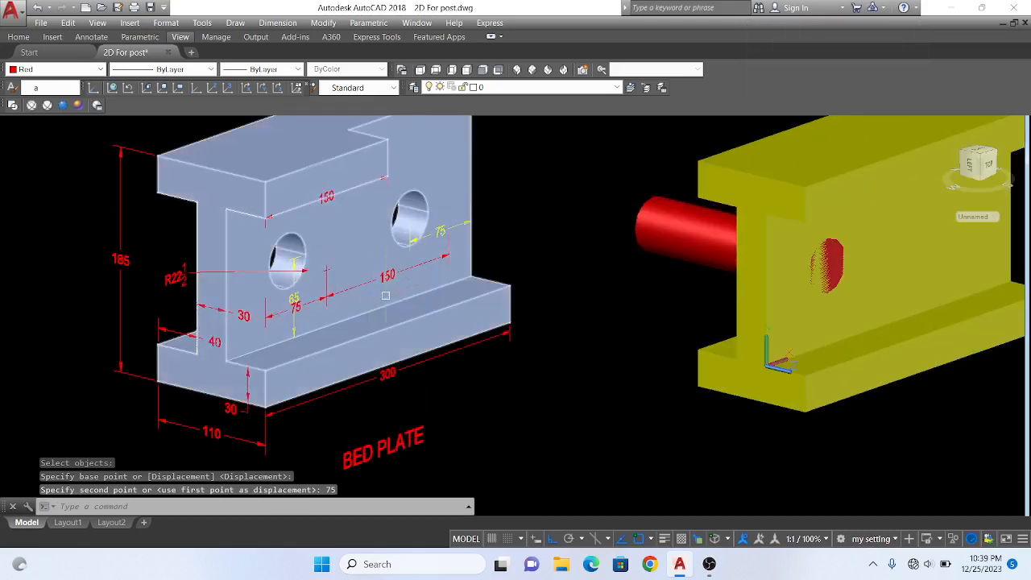
scroll(355, 298, down, 5)
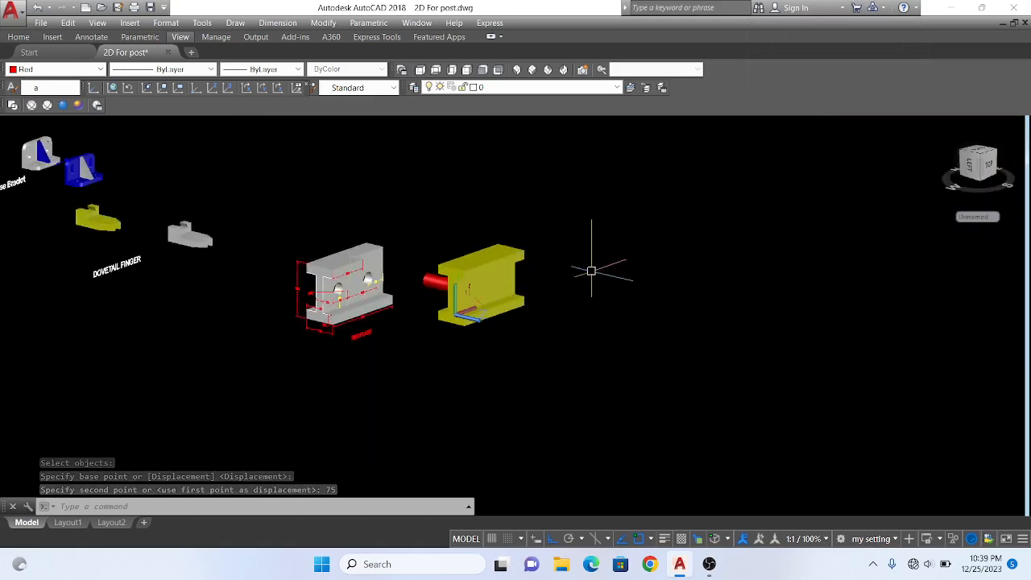
text(co)
key(Return)
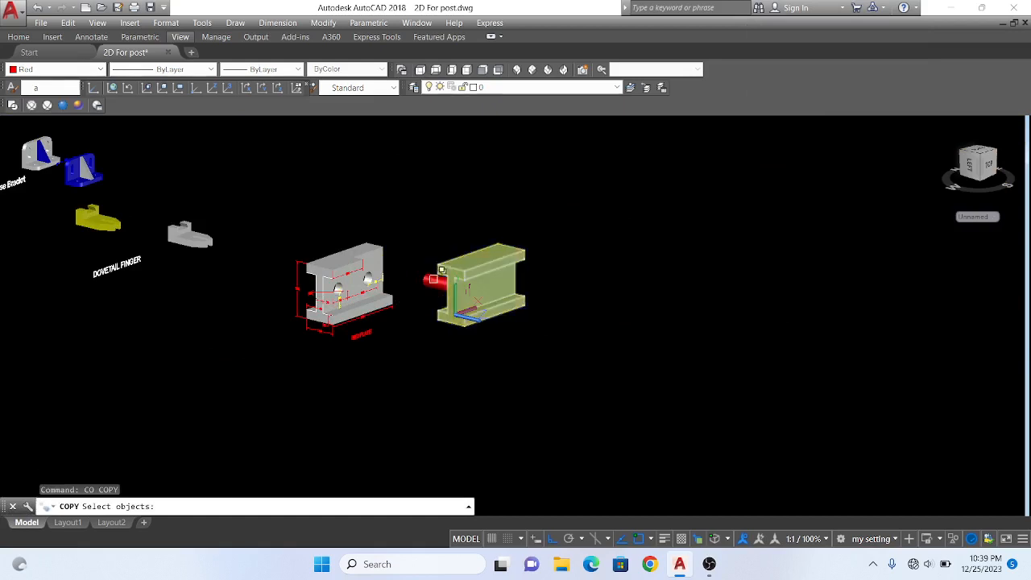
click(479, 286)
key(Return)
click(586, 322)
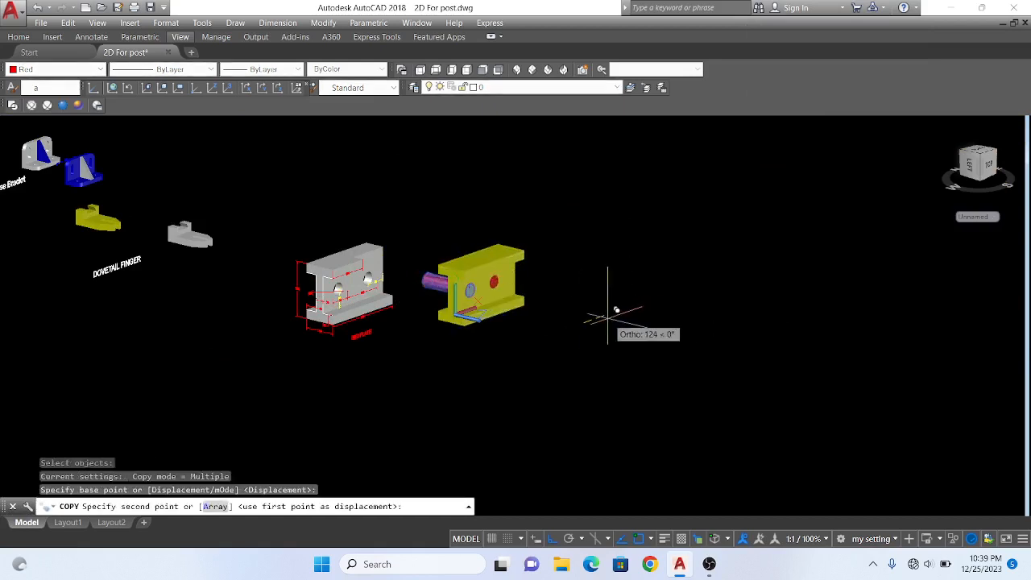
scroll(615, 313, up, 2)
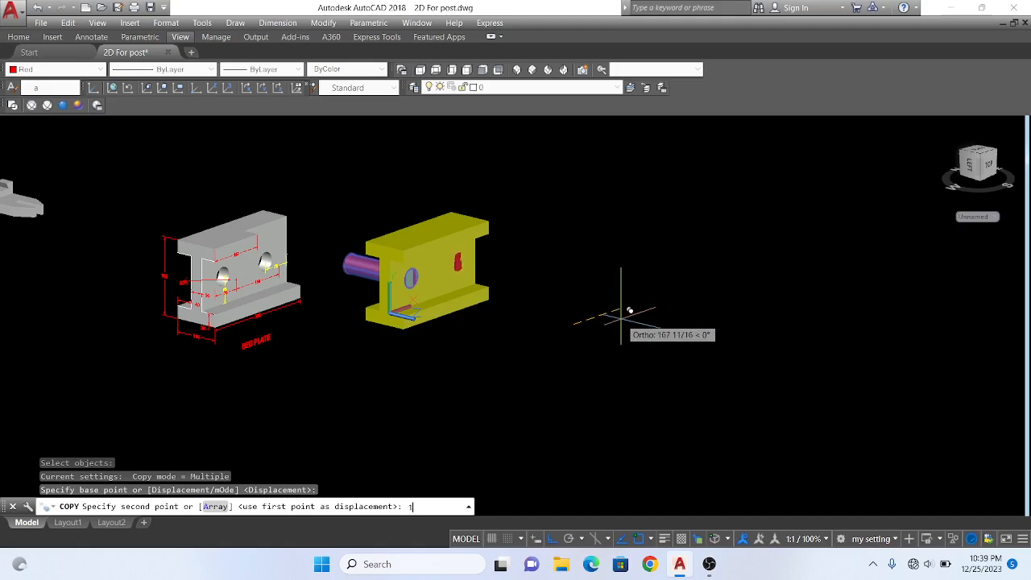
text(150)
key(Return)
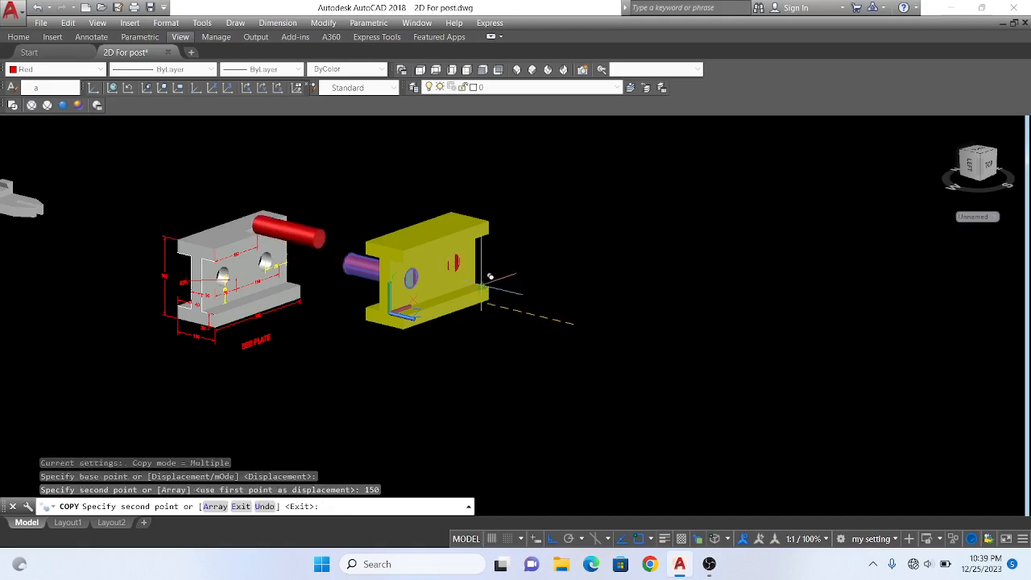
scroll(433, 252, up, 4)
scroll(525, 340, down, 5)
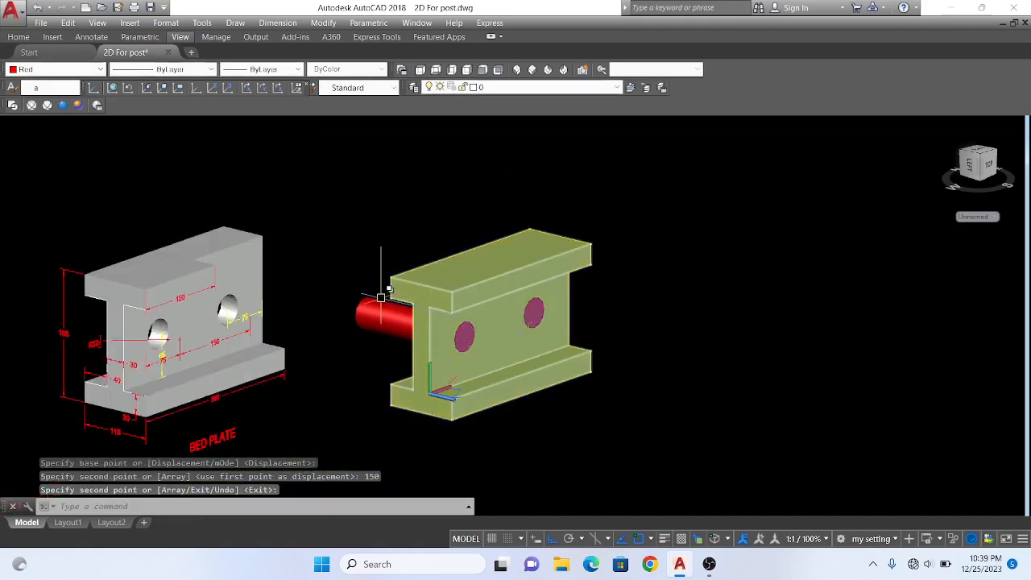
scroll(367, 301, up, 2)
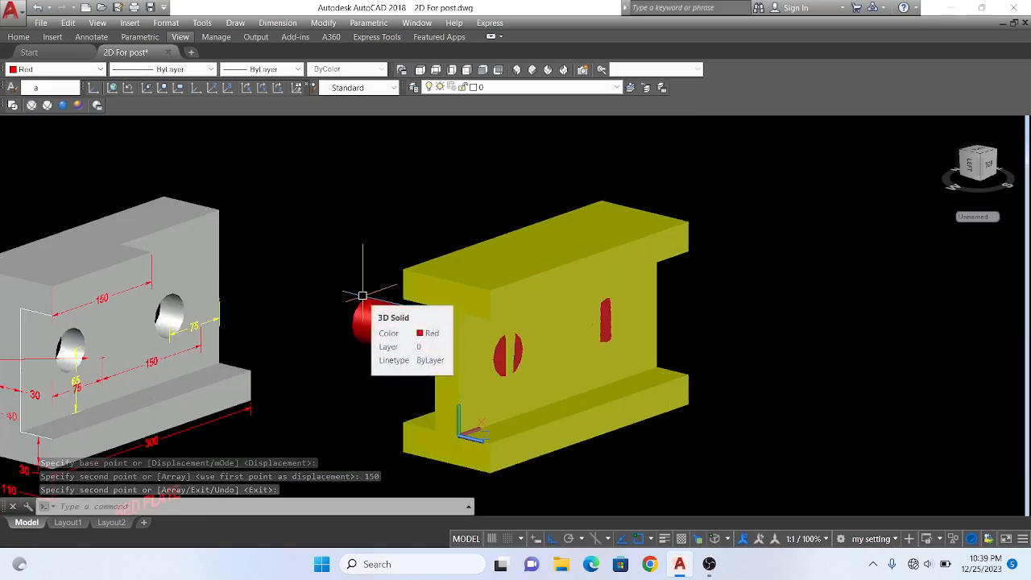
- Subtract both red cylinders from the yellow I-section body to cut the two through holes in the web
key(Return)
text(SU)
key(Return)
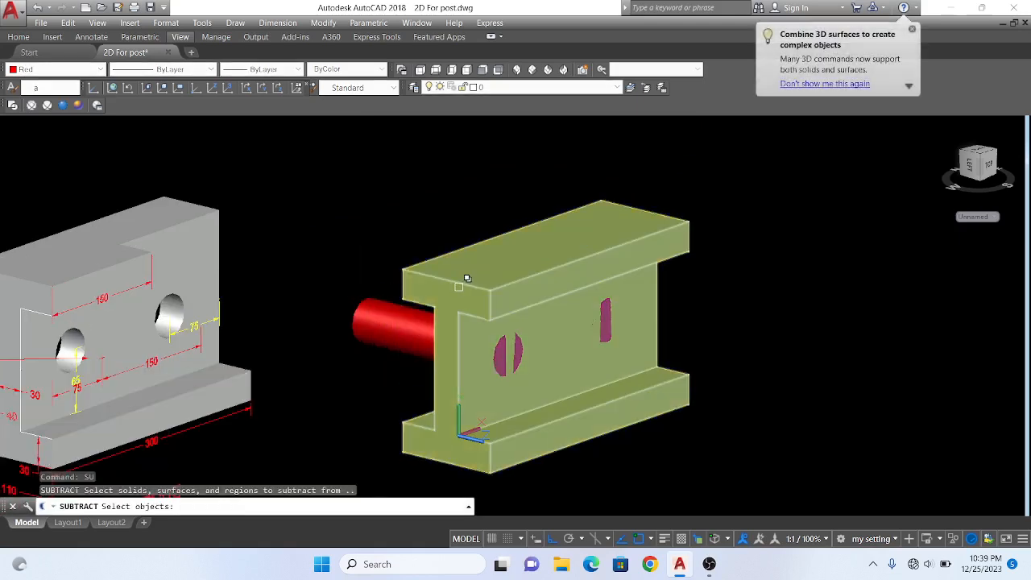
click(462, 287)
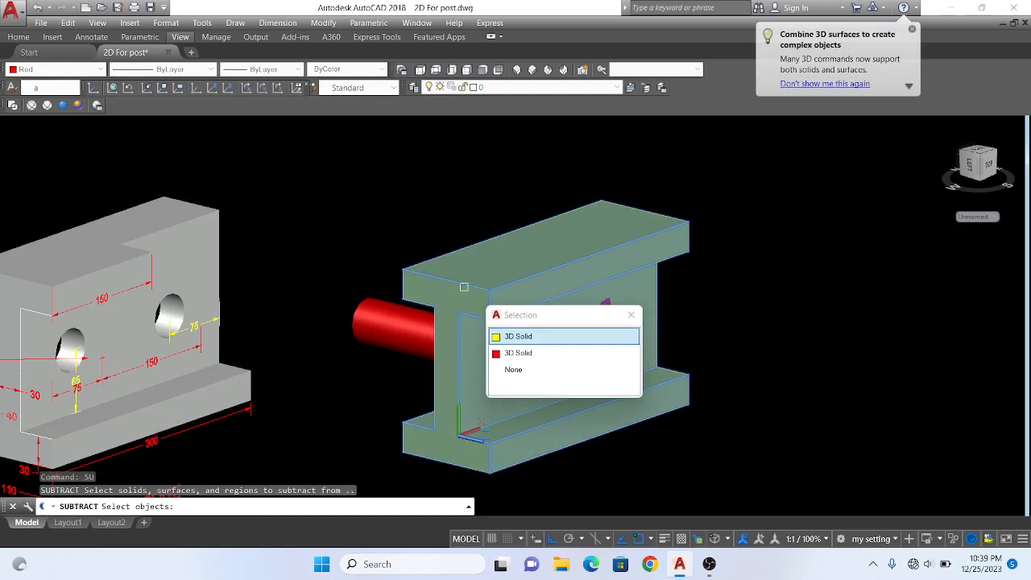
click(516, 338)
key(Return)
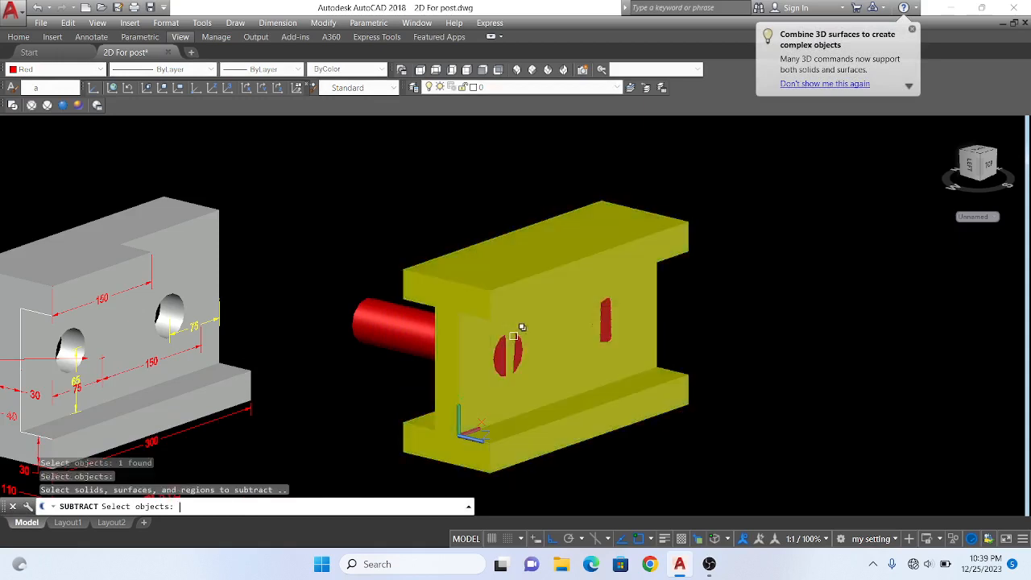
click(385, 330)
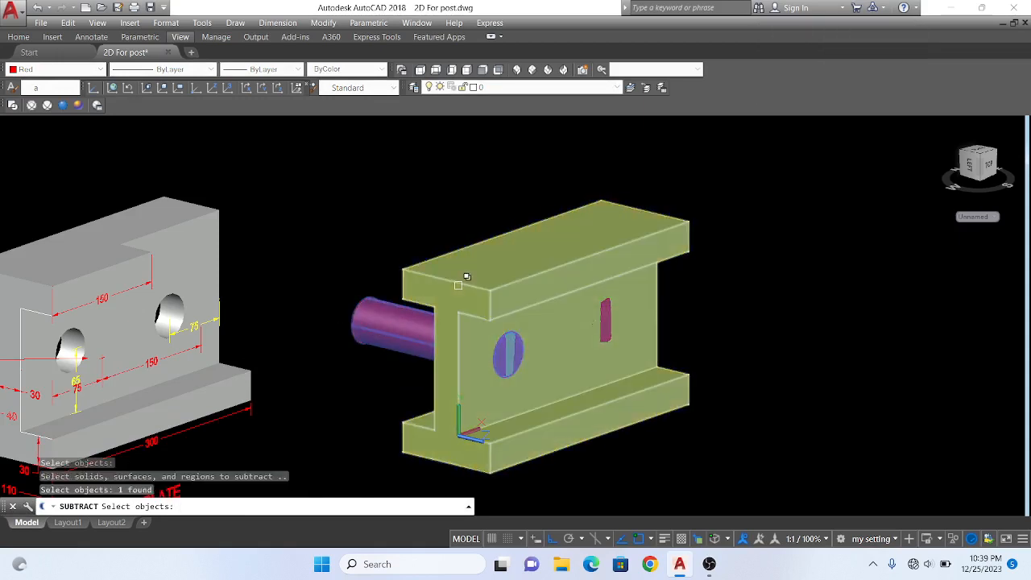
click(610, 310)
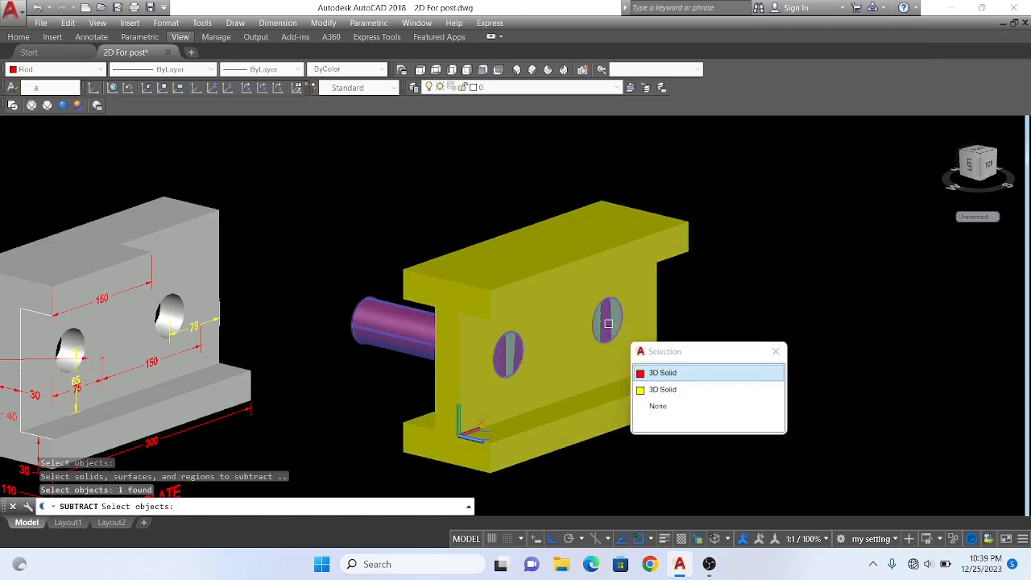
click(711, 377)
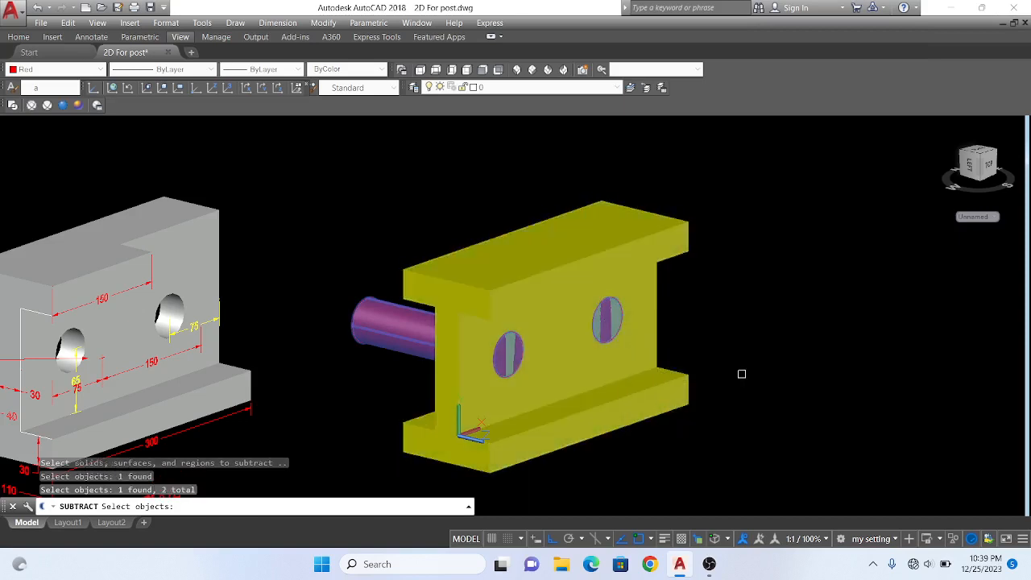
key(Return)
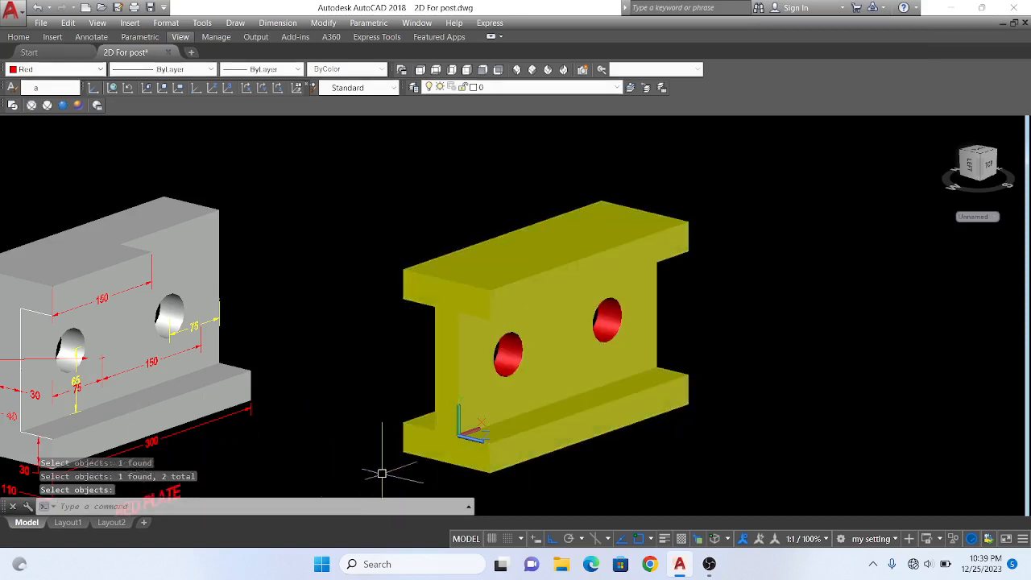
key(Escape)
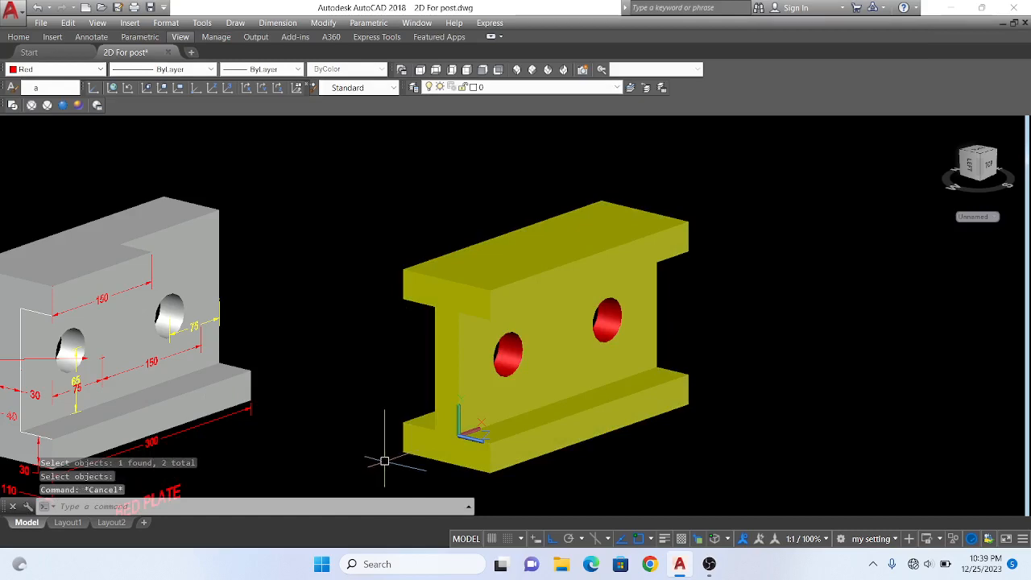
- Orbit around both models and compare the yellow body's holes and top flange with the grey reference bed plate
text(orbit)
key(Return)
drag(384, 460, 538, 385)
scroll(538, 386, down, 2)
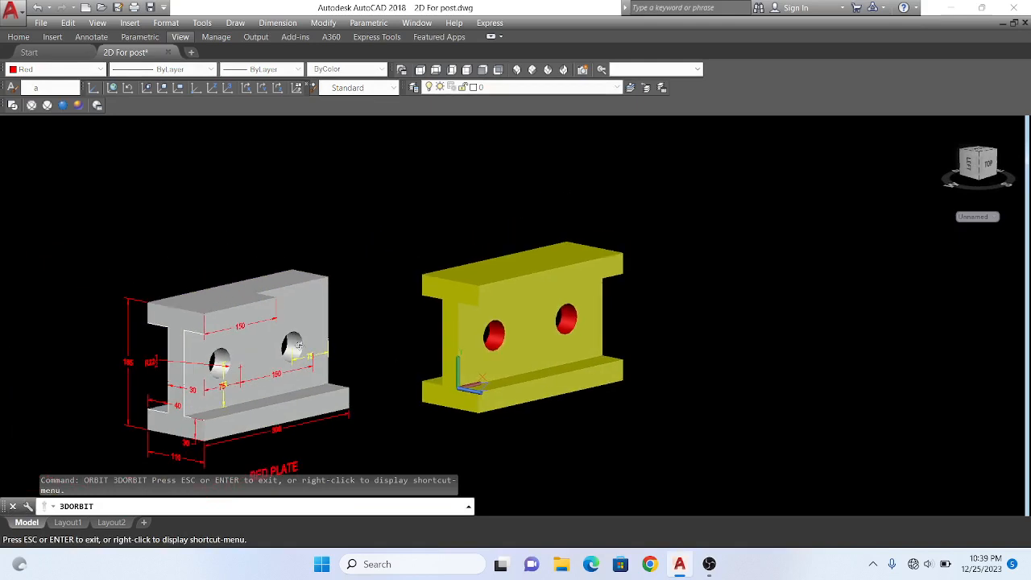
scroll(280, 291, up, 2)
scroll(292, 292, down, 1)
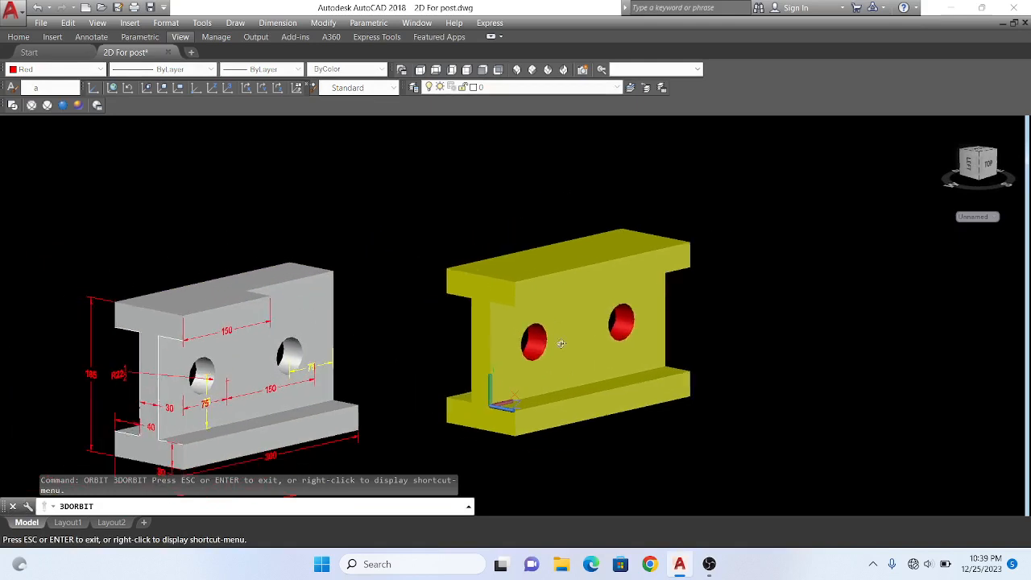
drag(578, 348, 540, 323)
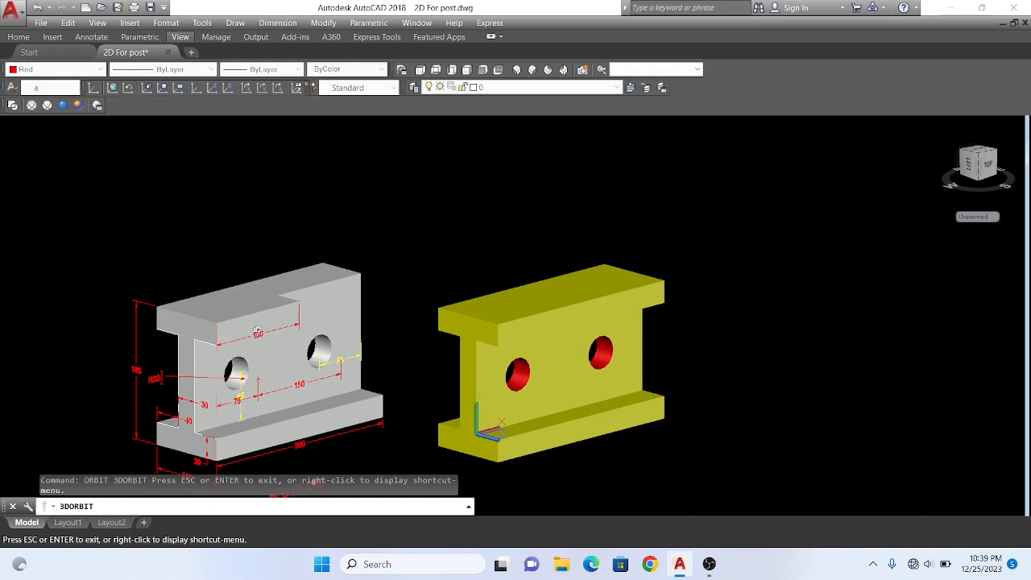
drag(554, 319, 566, 325)
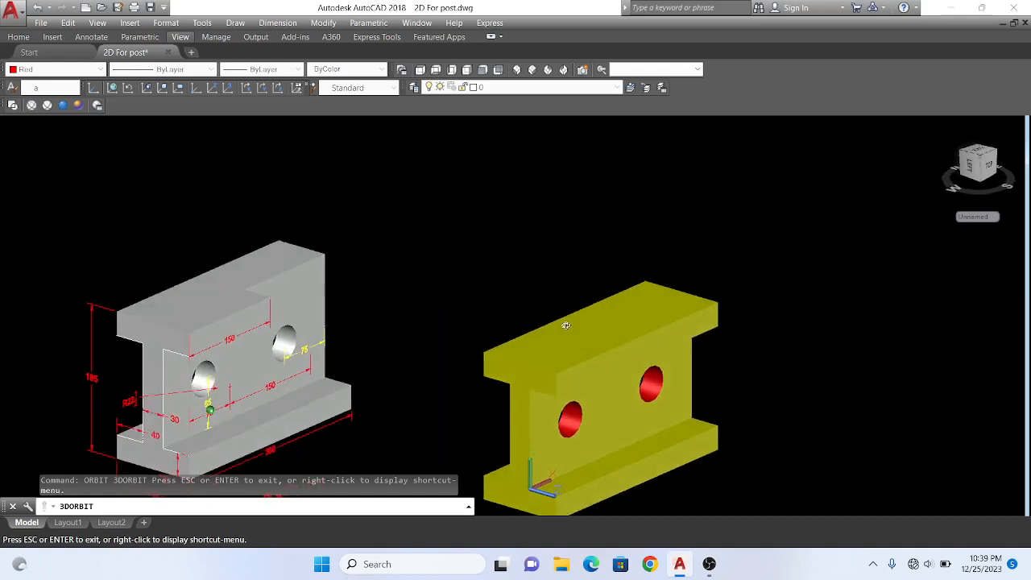
- Switch the visual style to 2D Wireframe and focus on the far end of the yellow body's top flange
click(11, 106)
scroll(694, 317, up, 5)
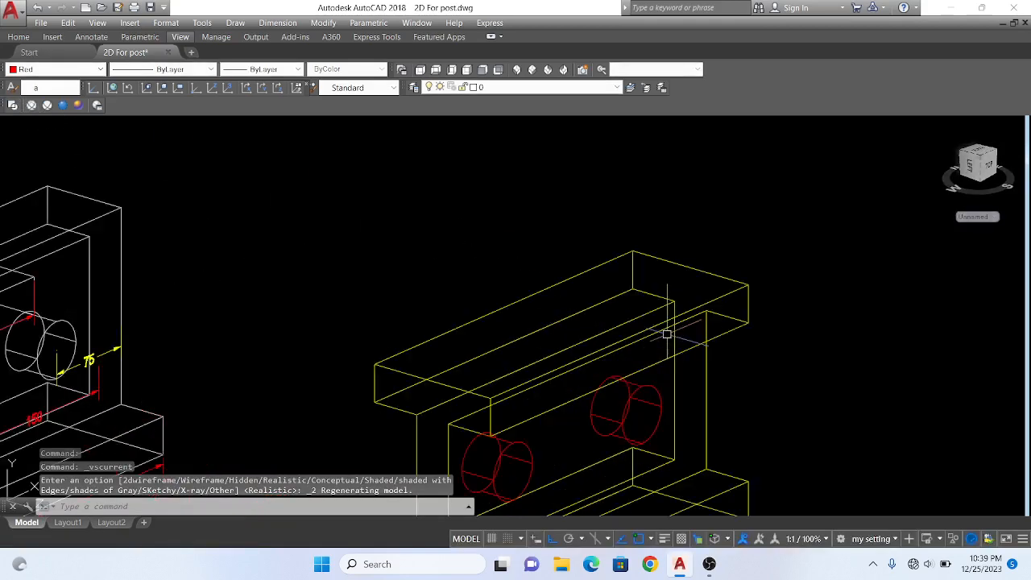
scroll(692, 281, down, 2)
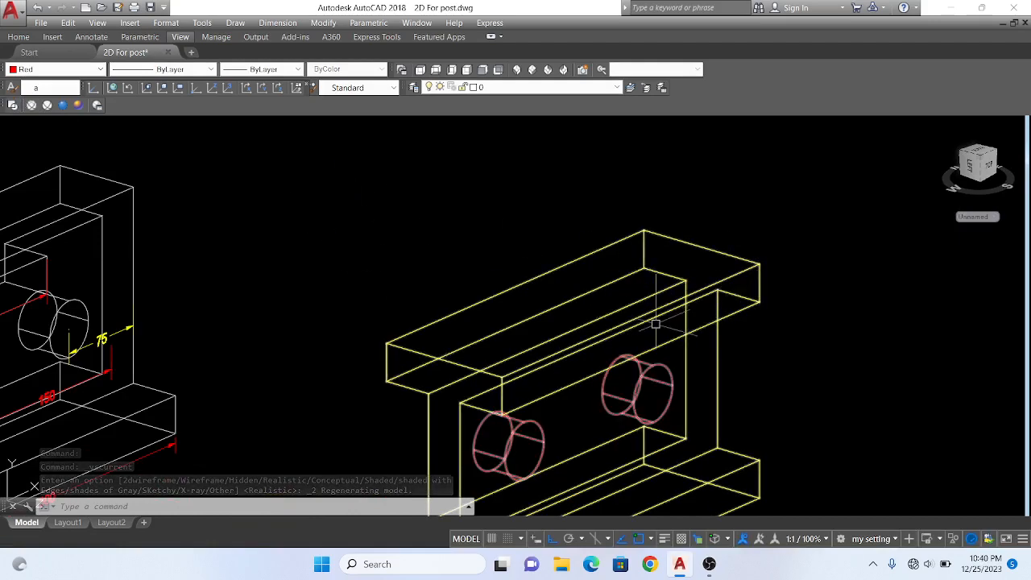
scroll(763, 301, up, 4)
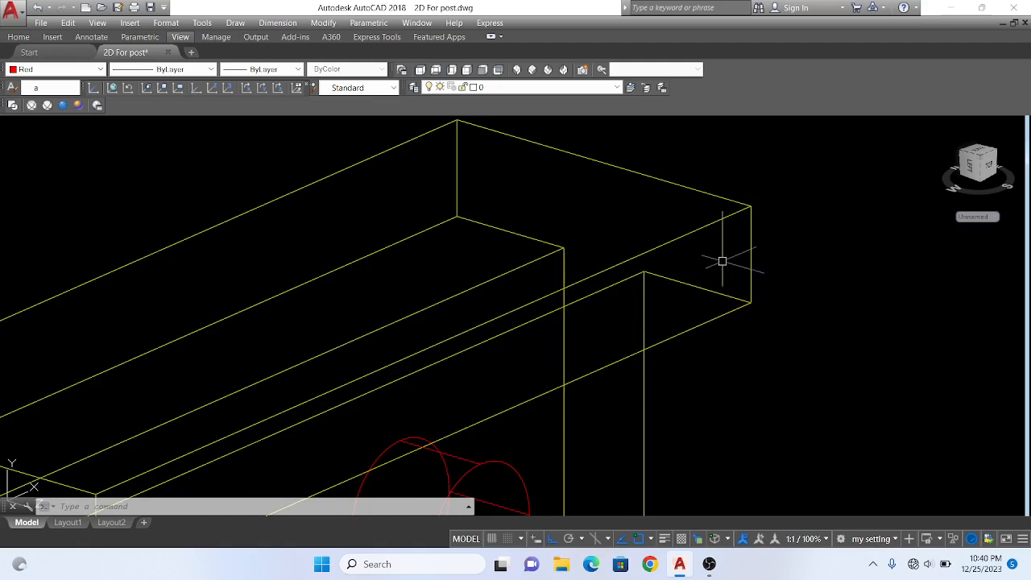
- Place the UCS origin at the lower front corner of the top flange's far end, with Z pointing along its lower front edge
click(227, 89)
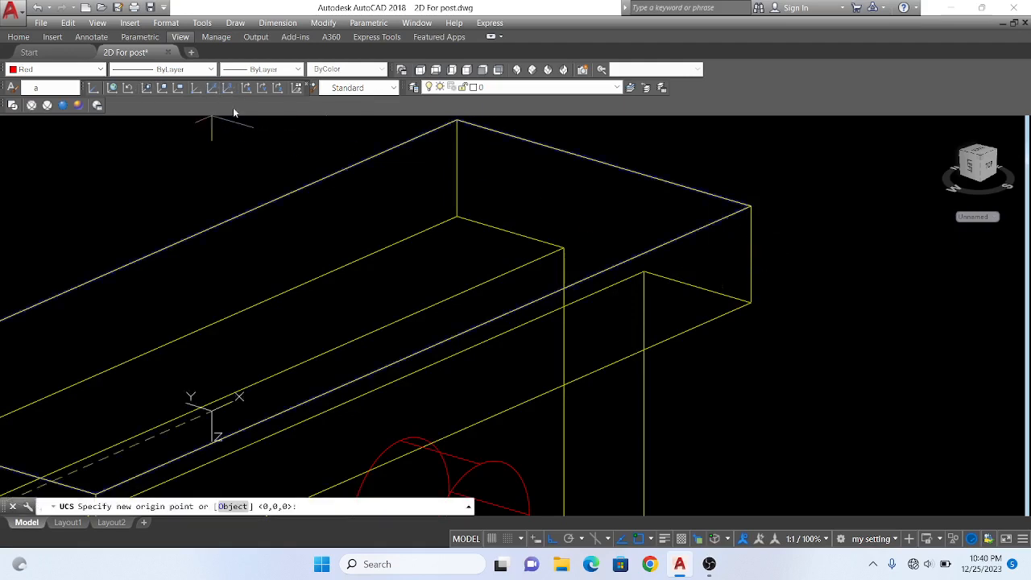
click(750, 302)
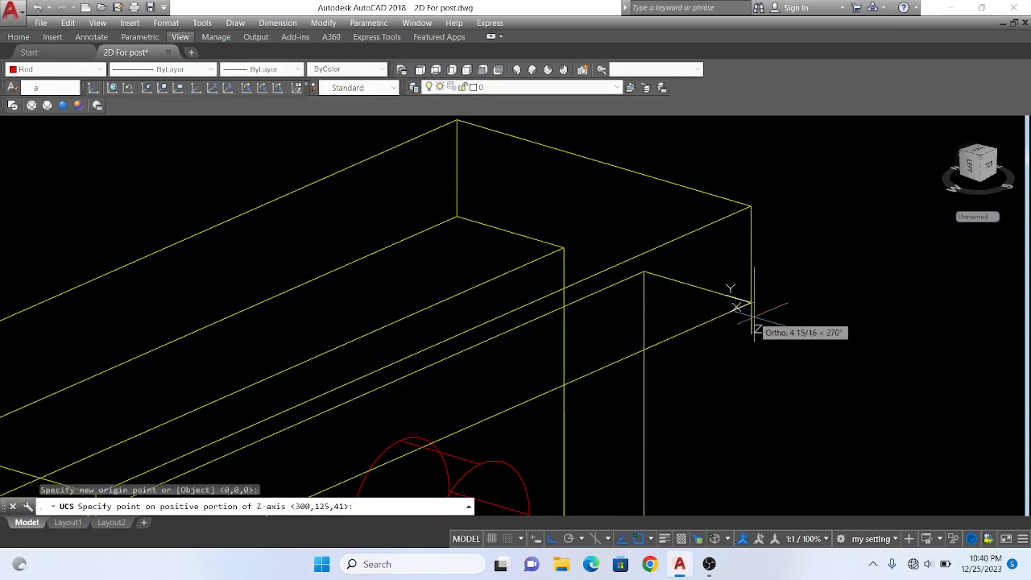
scroll(749, 304, up, 3)
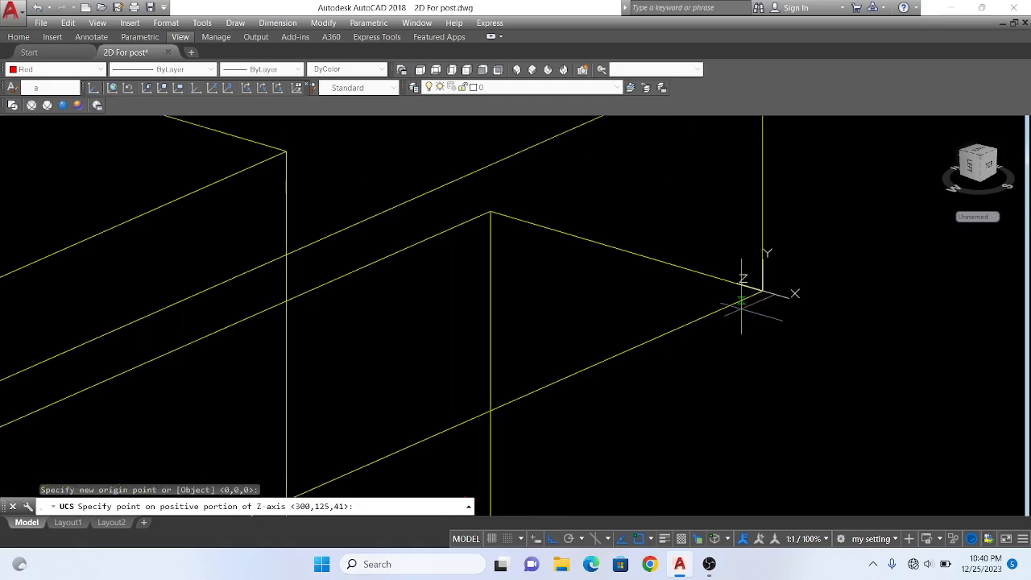
click(741, 305)
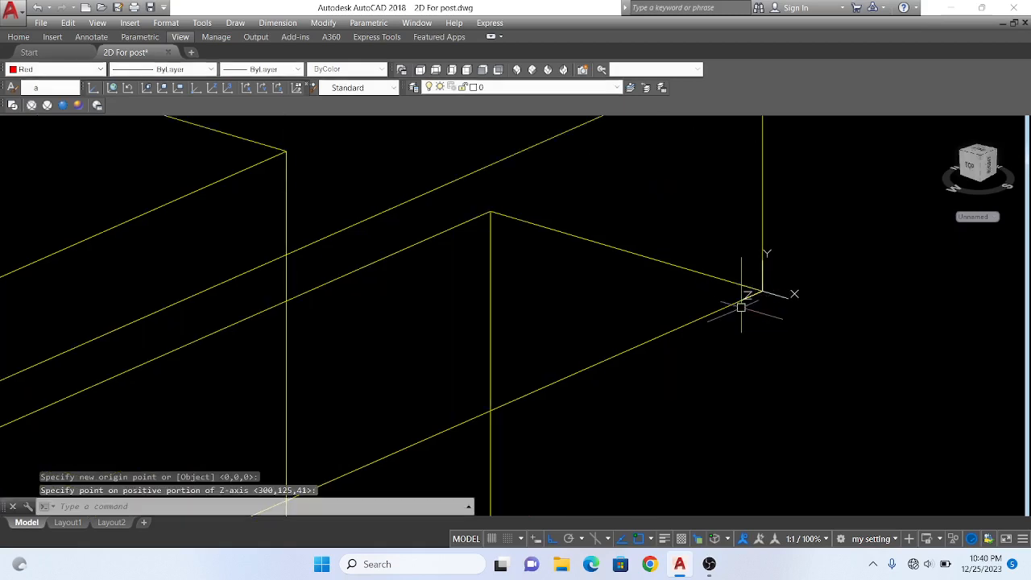
scroll(785, 302, up, 2)
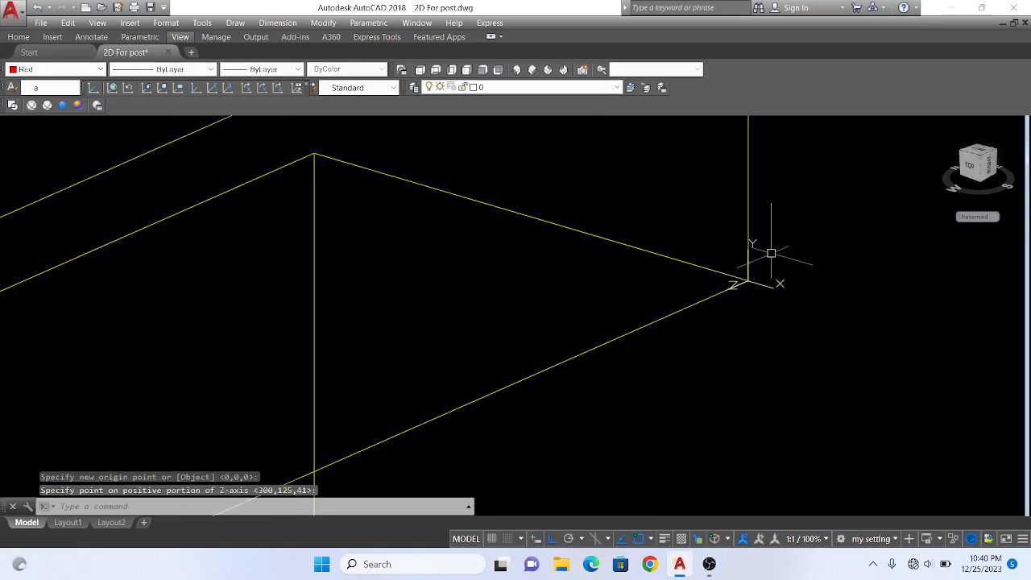
scroll(764, 242, up, 2)
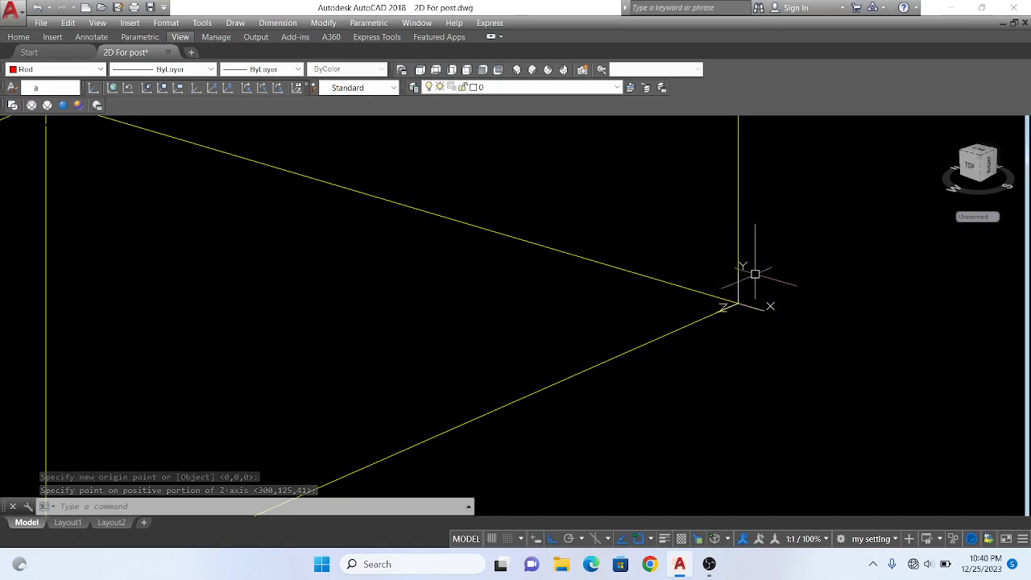
scroll(752, 272, up, 2)
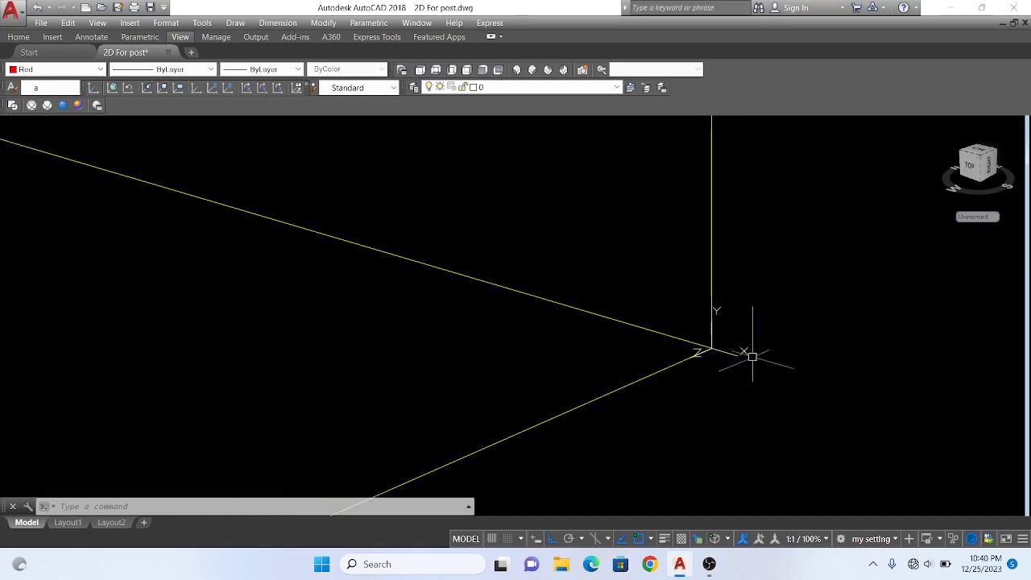
scroll(738, 316, down, 4)
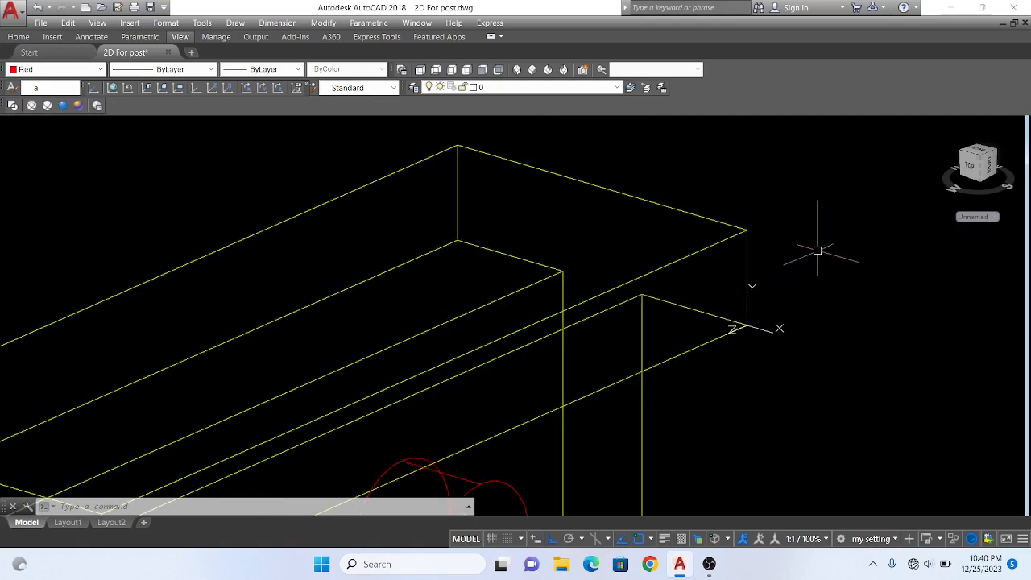
- Draw a red rectangle over the top flange's front overhang at its far end, from the web corner to the upper outer corner
text(rec)
key(Return)
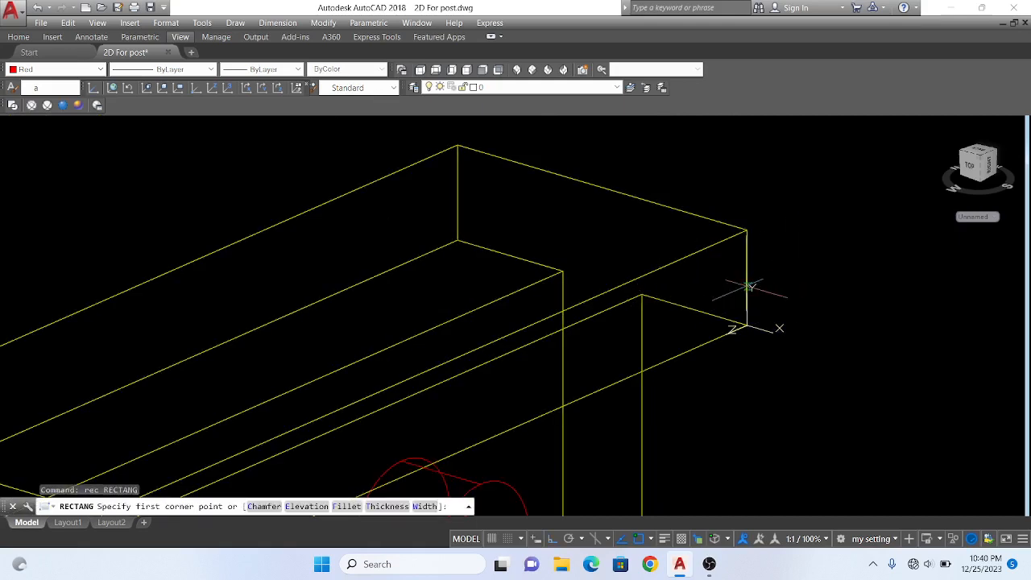
click(642, 294)
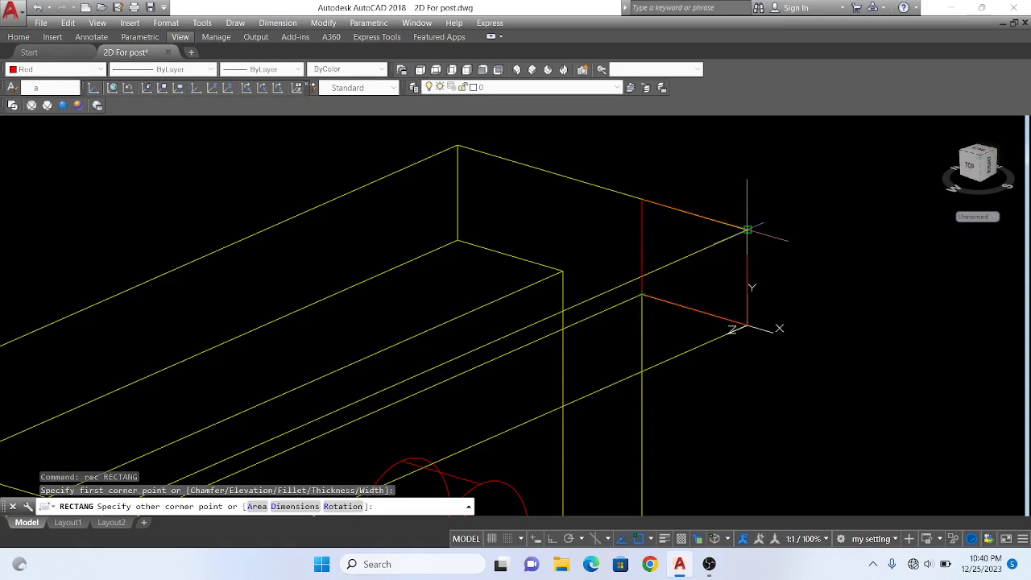
click(748, 235)
key(Return)
scroll(762, 319, up, 2)
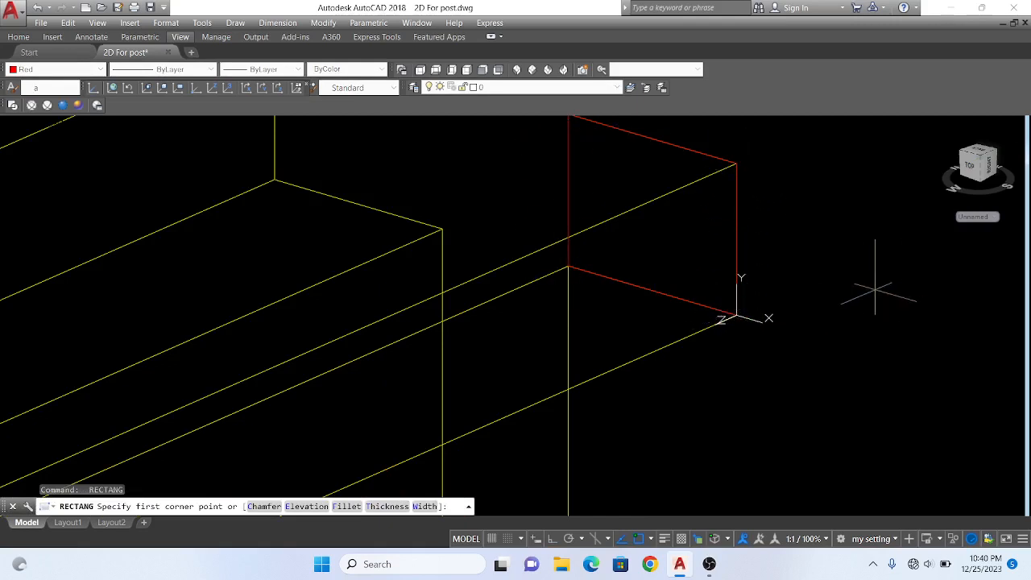
text(xt)
key(Return)
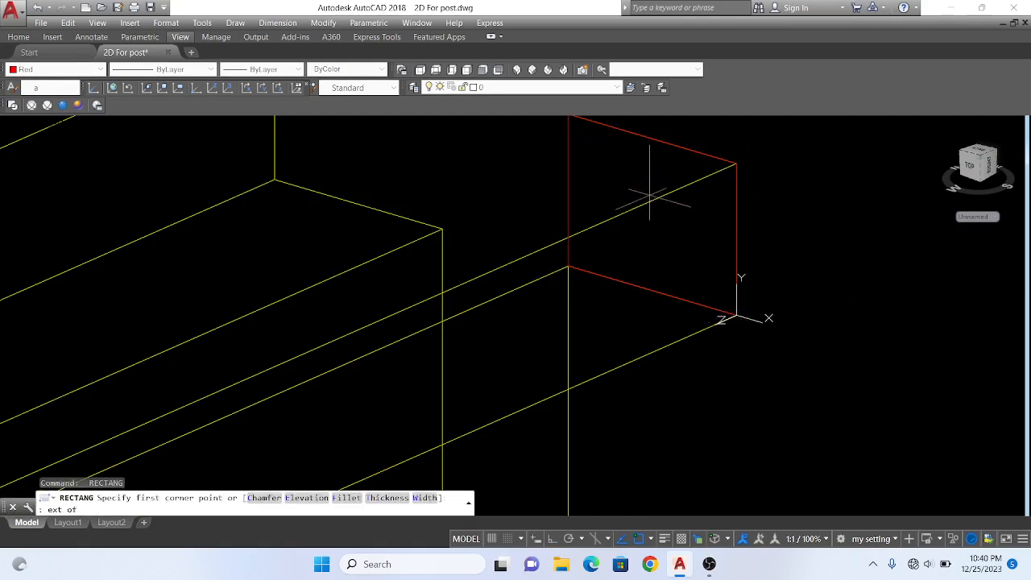
key(Escape)
- Extrude the red rectangle 150 along the top flange's length to form the cutting block
text(ex)
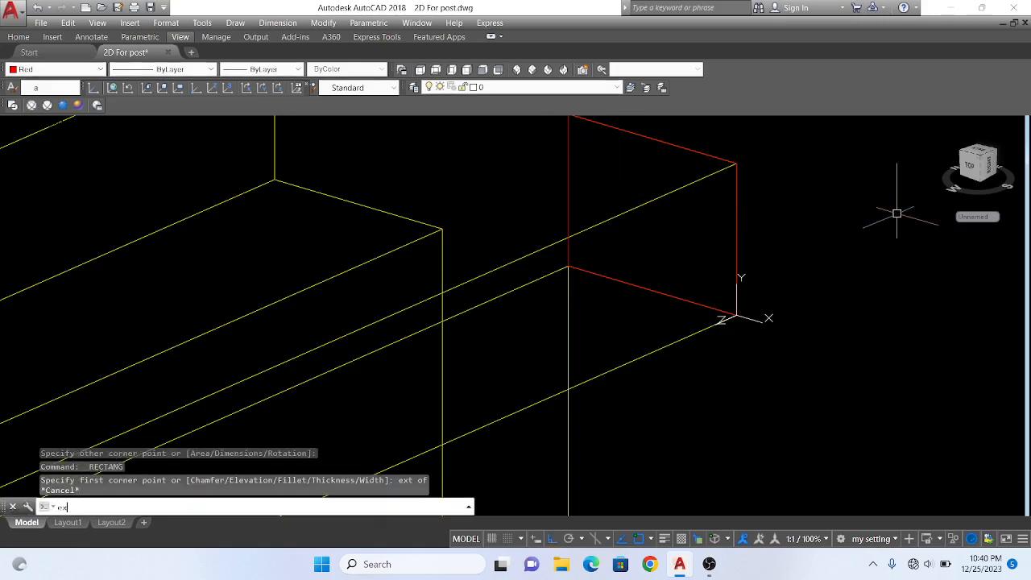
text(t)
key(Return)
click(570, 191)
key(Return)
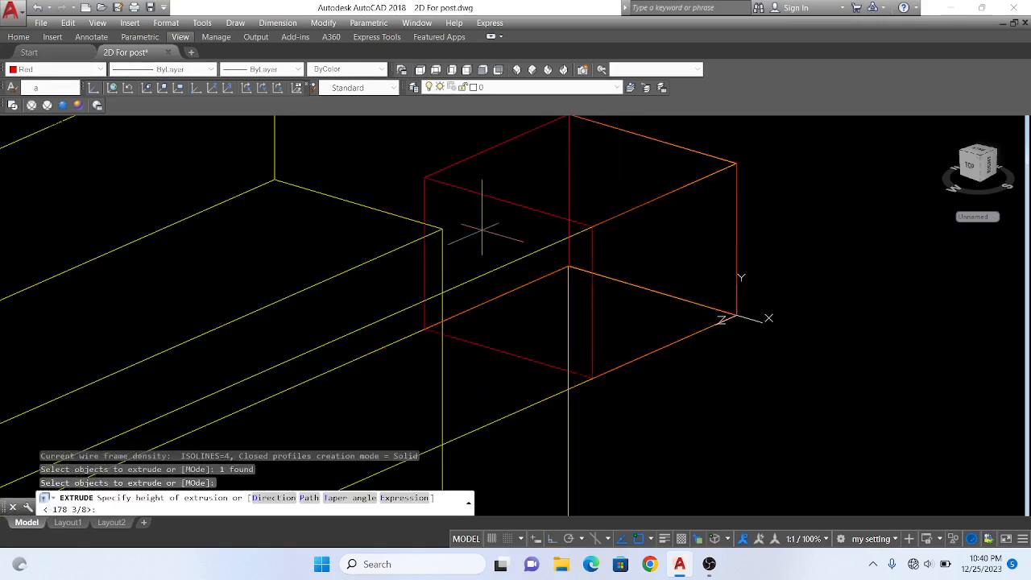
scroll(481, 231, down, 4)
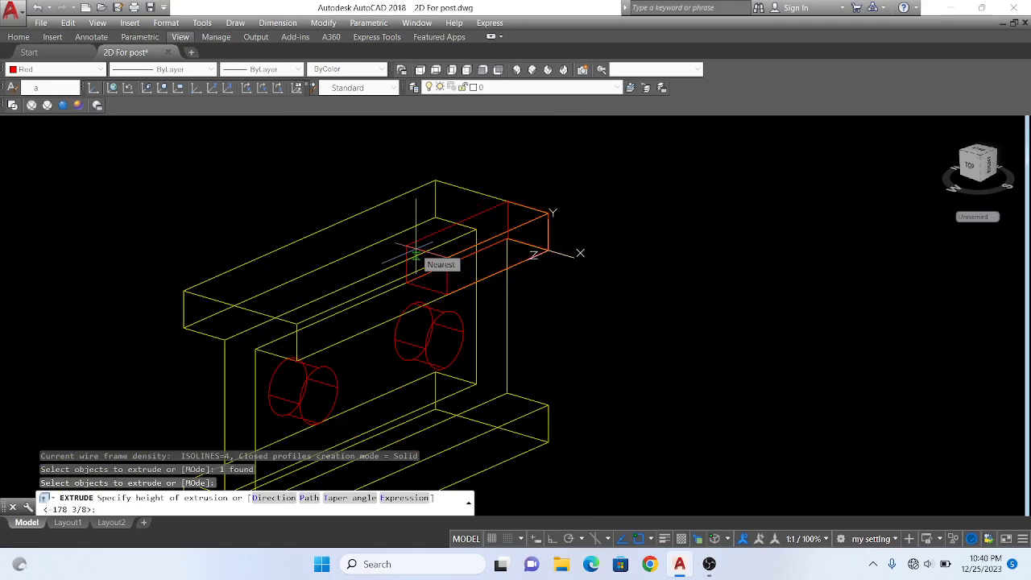
text(150)
key(Return)
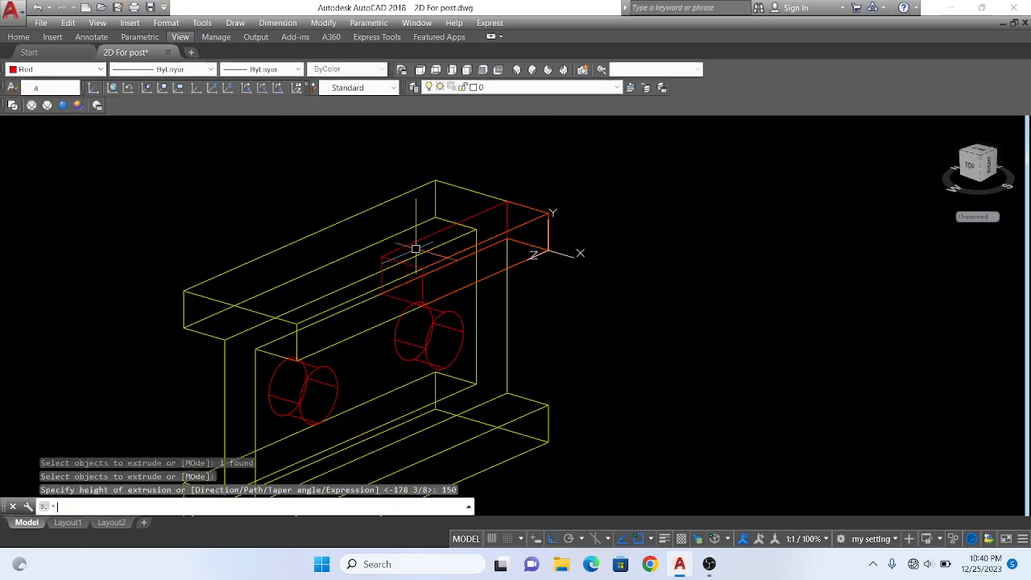
key(Return)
- Check the red block's position on the top flange in the Realistic visual style, then return to 2D Wireframe
scroll(581, 223, down, 3)
scroll(566, 224, up, 5)
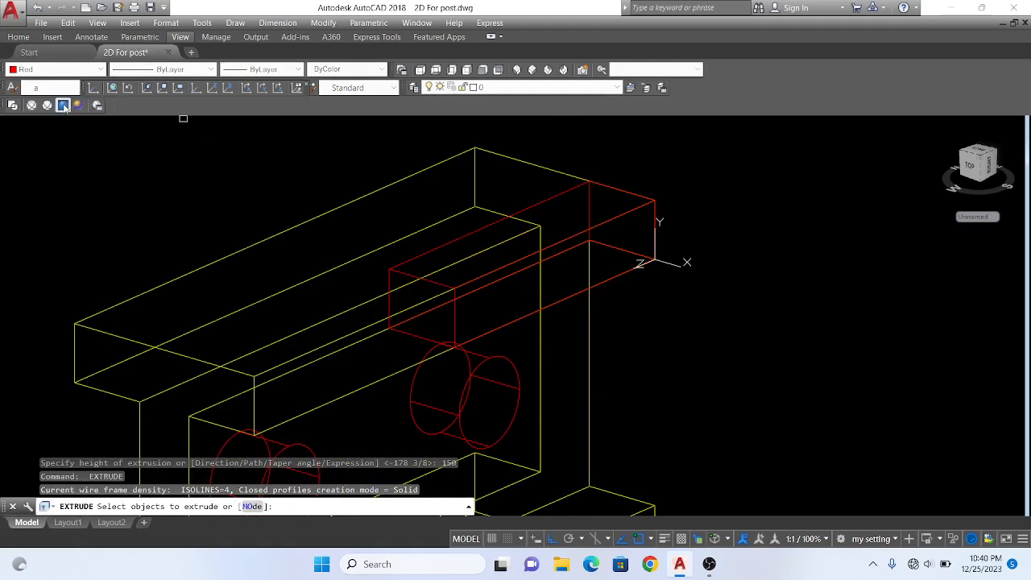
click(63, 106)
scroll(685, 260, down, 3)
scroll(696, 259, up, 2)
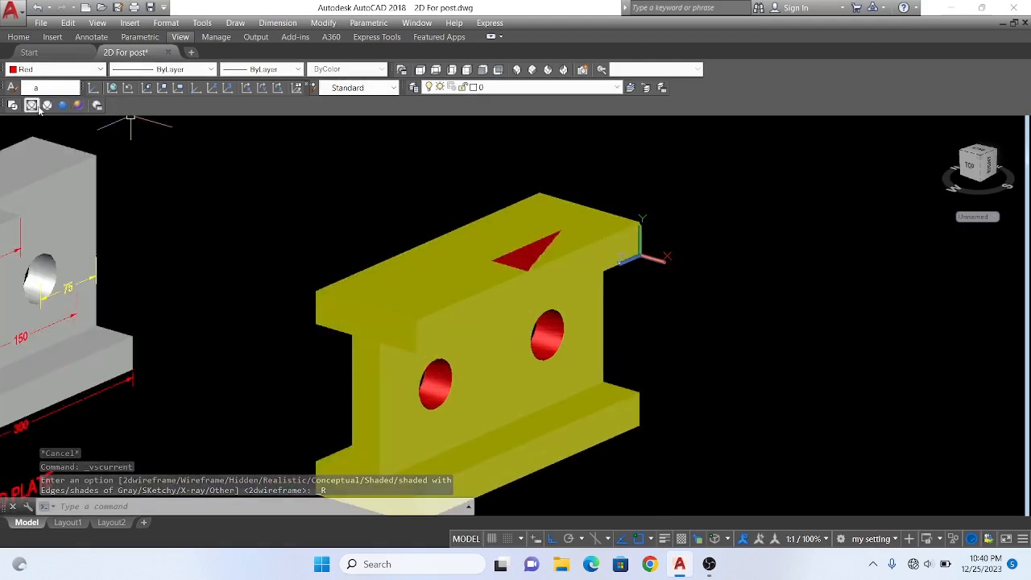
click(12, 107)
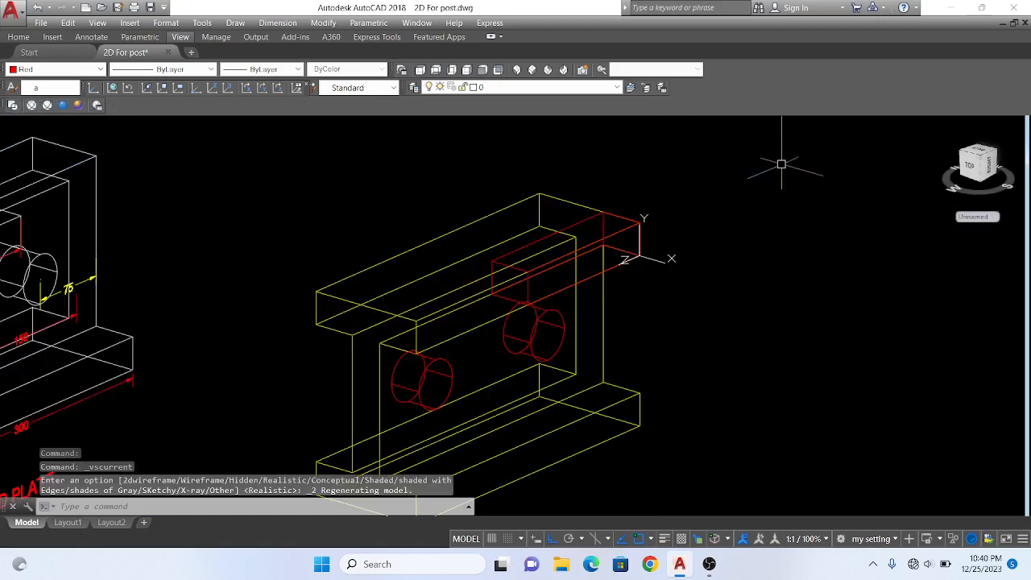
- Subtract the red block from the yellow body to notch the top flange, and display the model in the Realistic visual style
text(su)
key(Return)
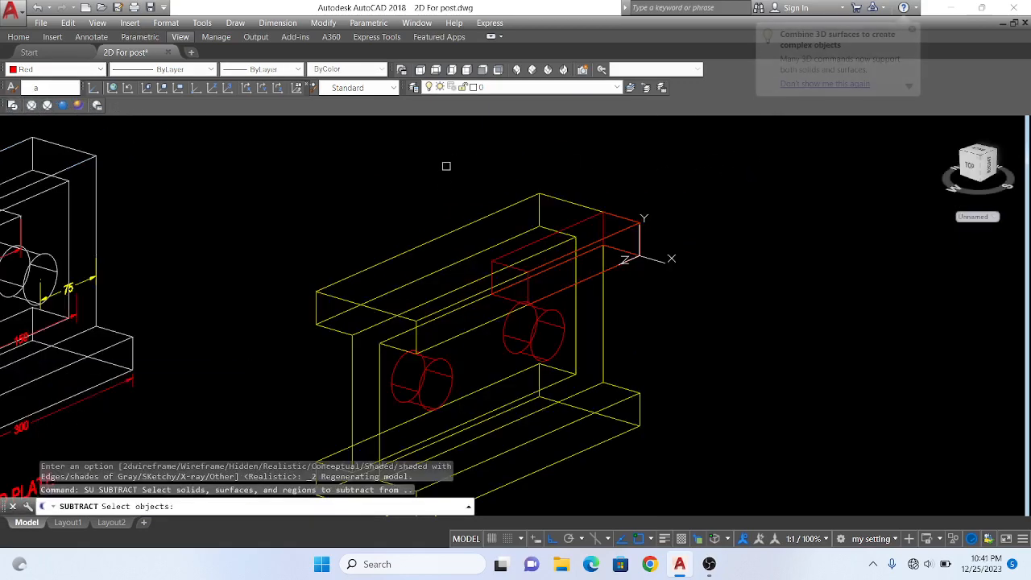
click(452, 230)
key(Return)
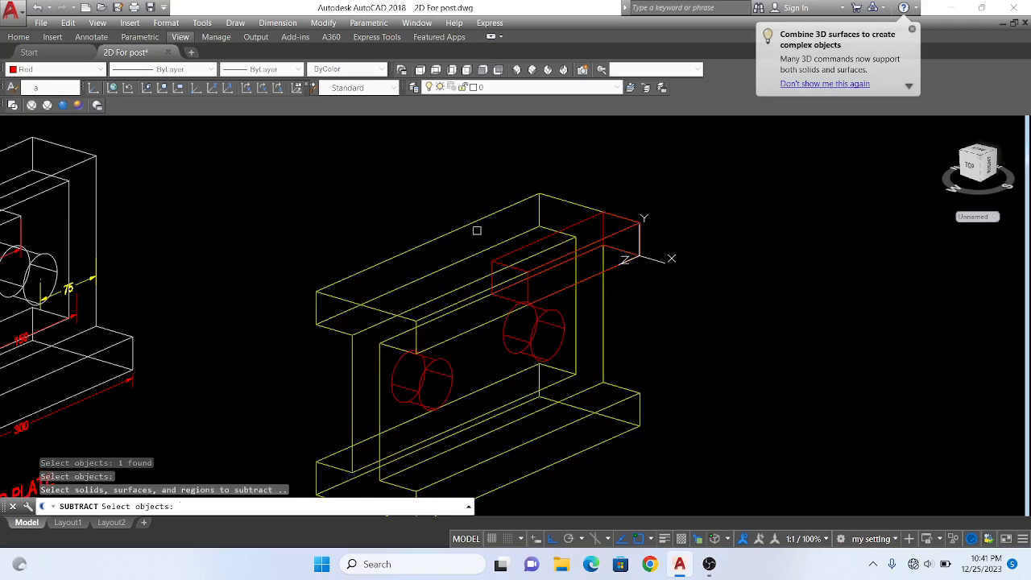
click(497, 262)
key(Return)
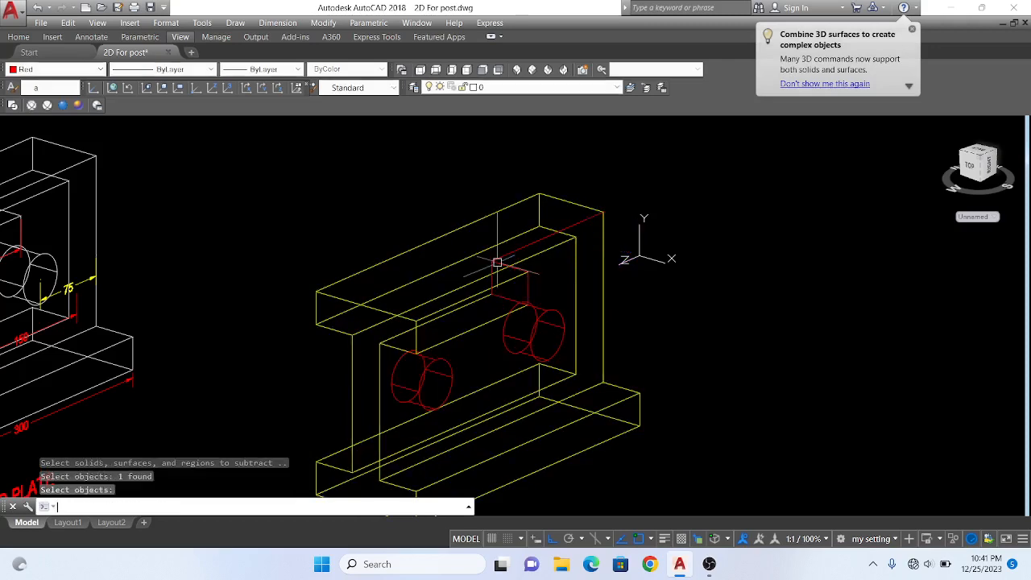
click(63, 105)
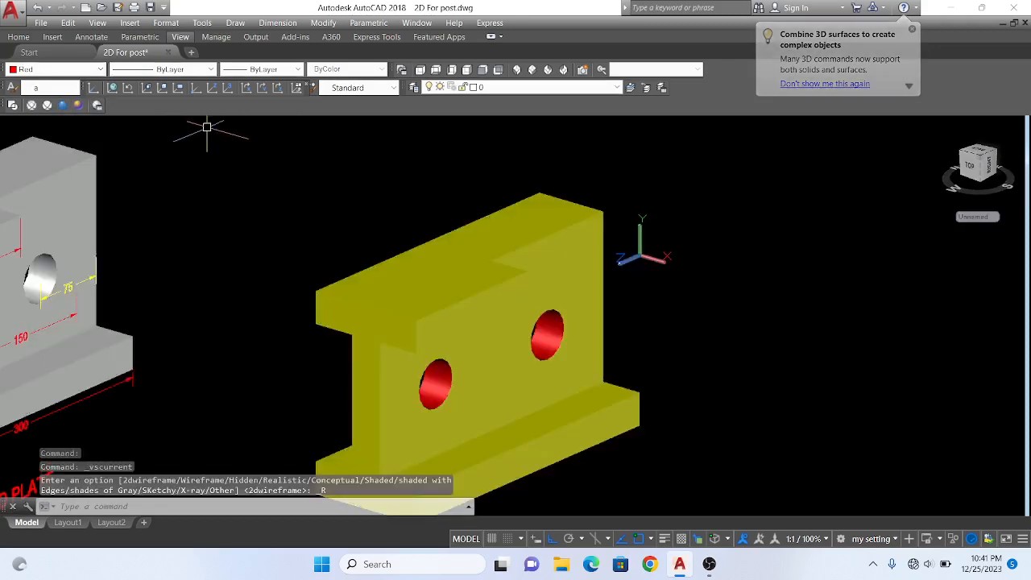
- Orbit around both models and compare the yellow body's notched top flange and holes with the grey reference bed plate
key(Escape)
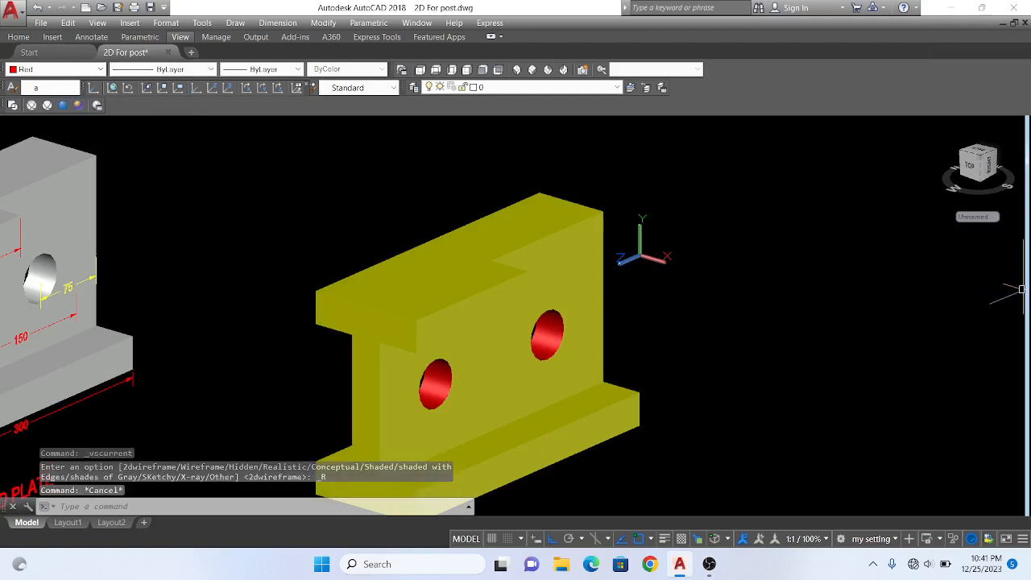
key(Return)
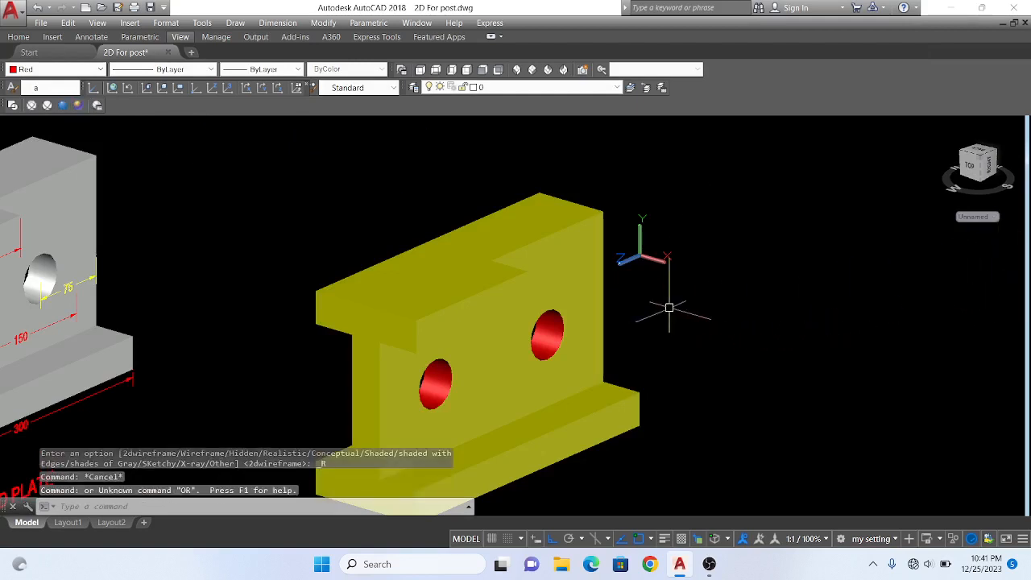
key(Escape)
text(or)
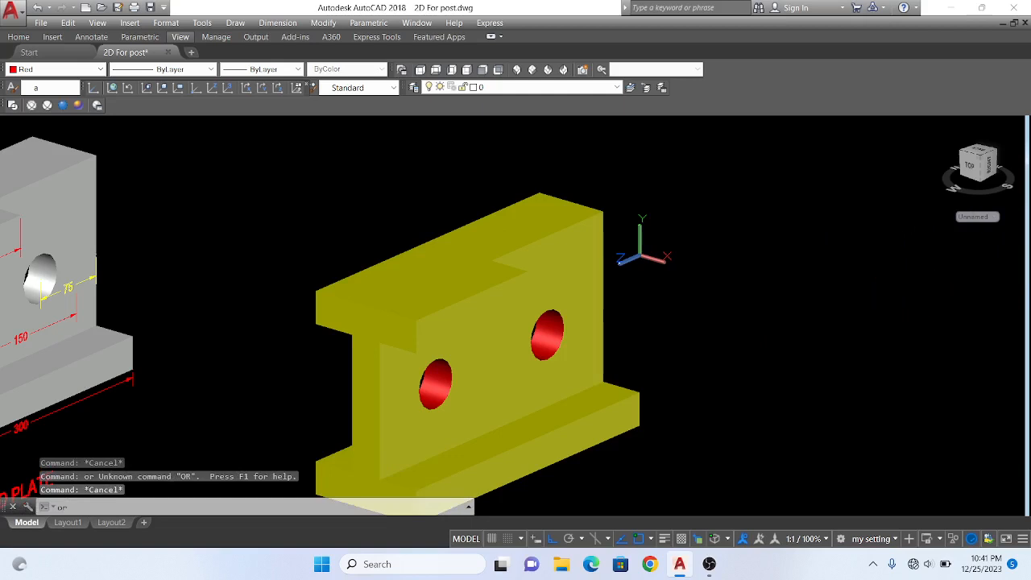
key(Return)
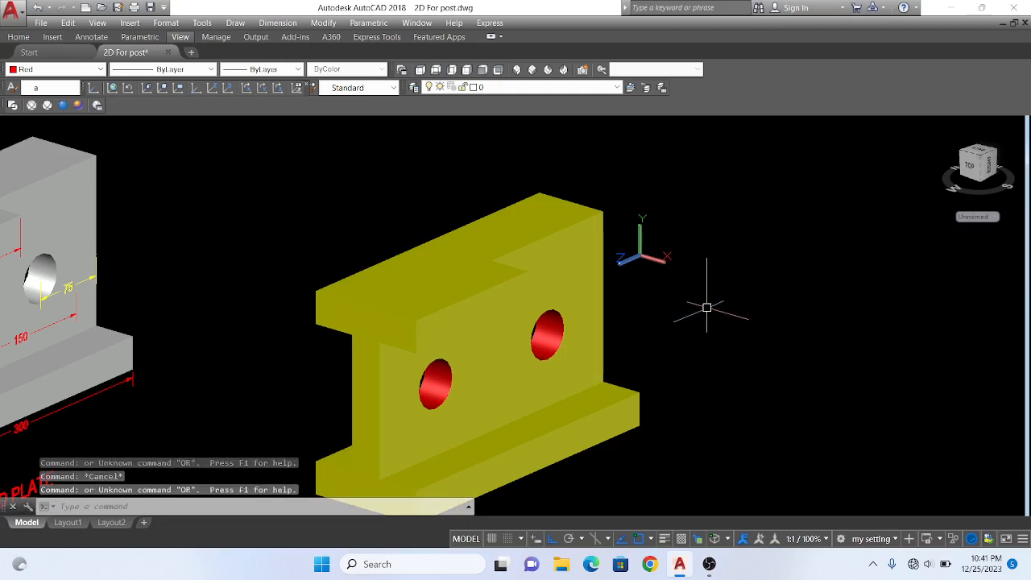
key(Escape)
text(Or)
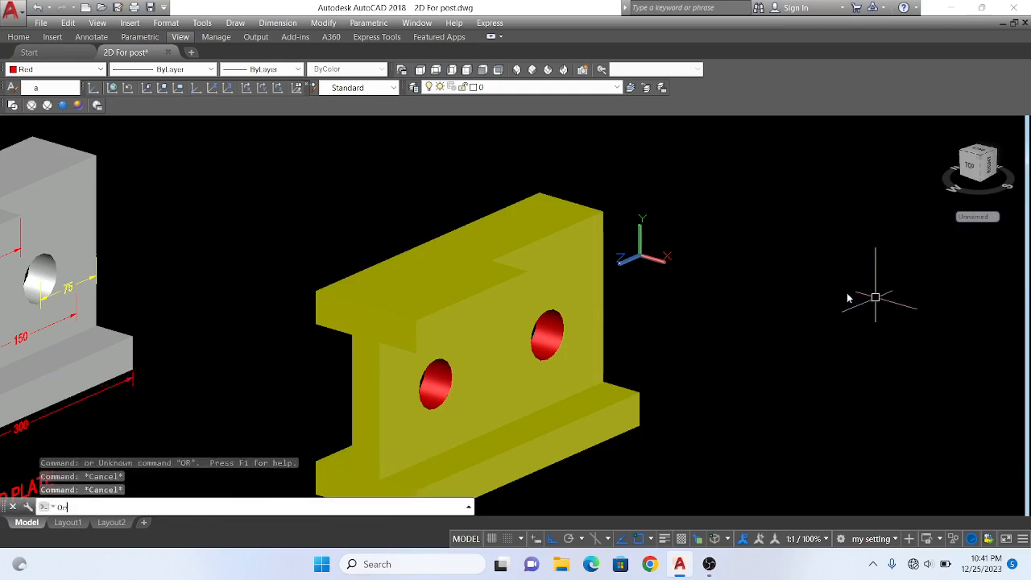
text(bit)
key(Return)
drag(847, 294, 878, 299)
scroll(894, 293, down, 4)
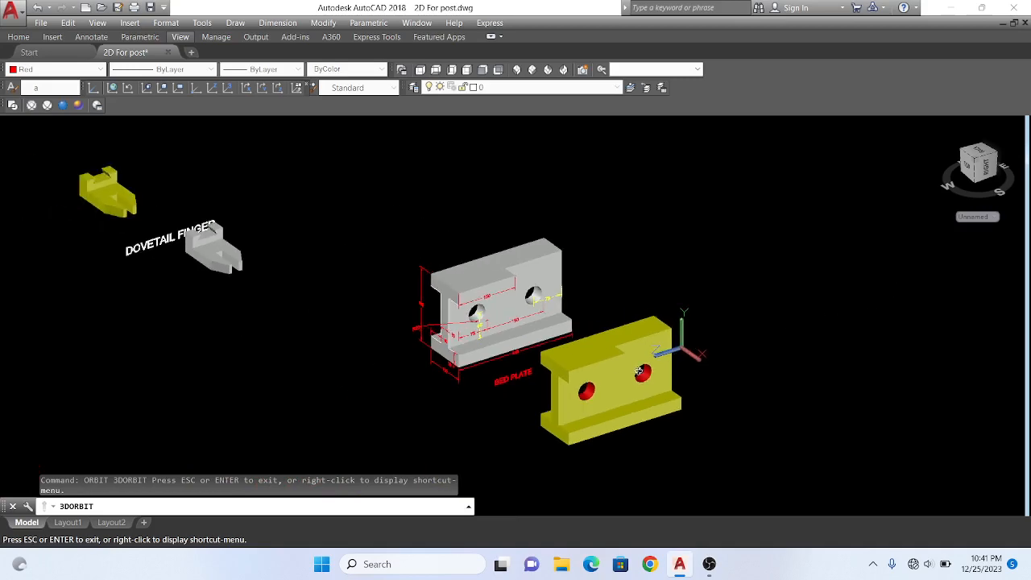
scroll(639, 371, up, 5)
drag(644, 366, 697, 353)
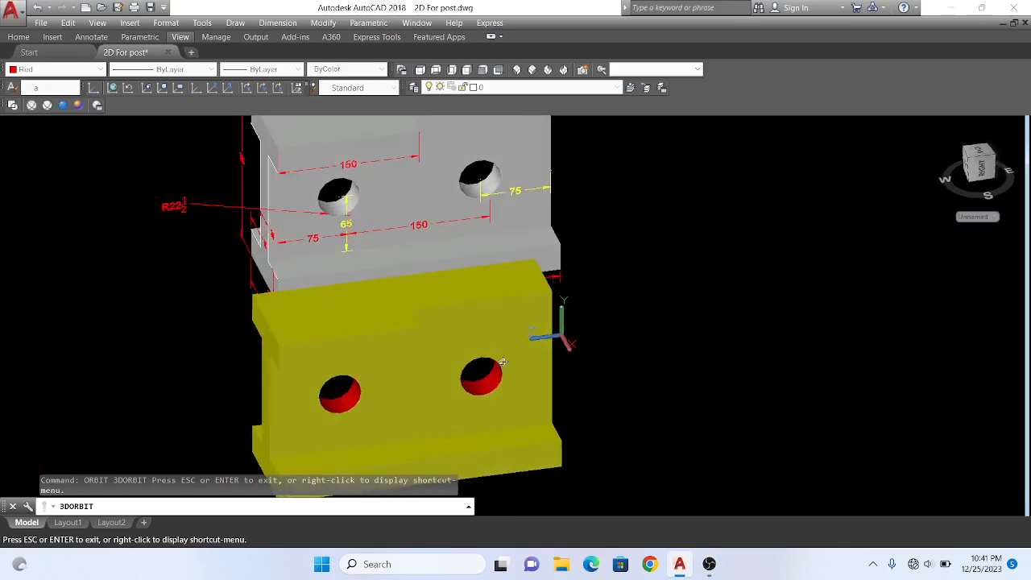
scroll(438, 354, down, 3)
drag(443, 352, 416, 355)
scroll(442, 364, down, 3)
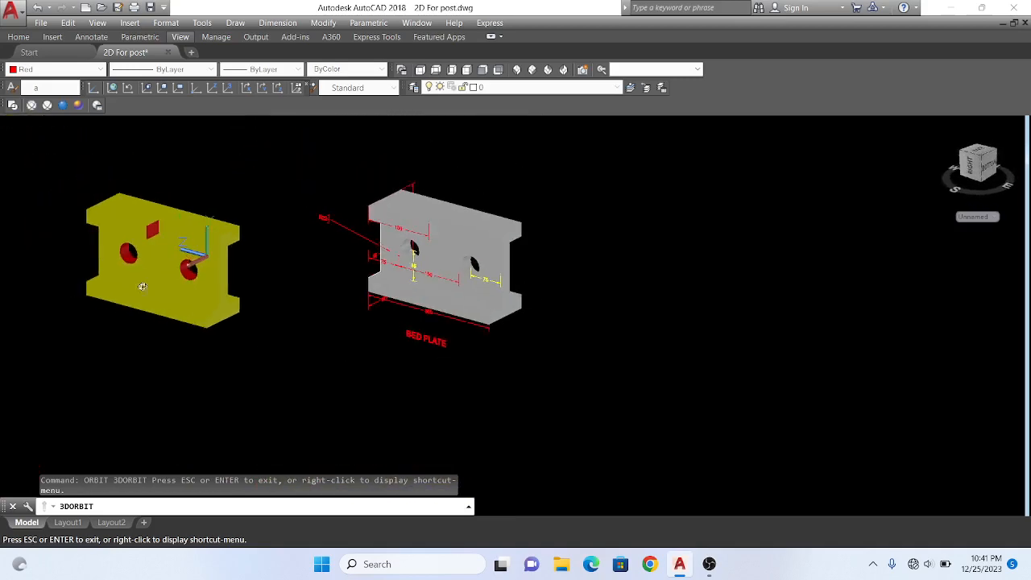
scroll(142, 286, up, 6)
scroll(234, 251, down, 2)
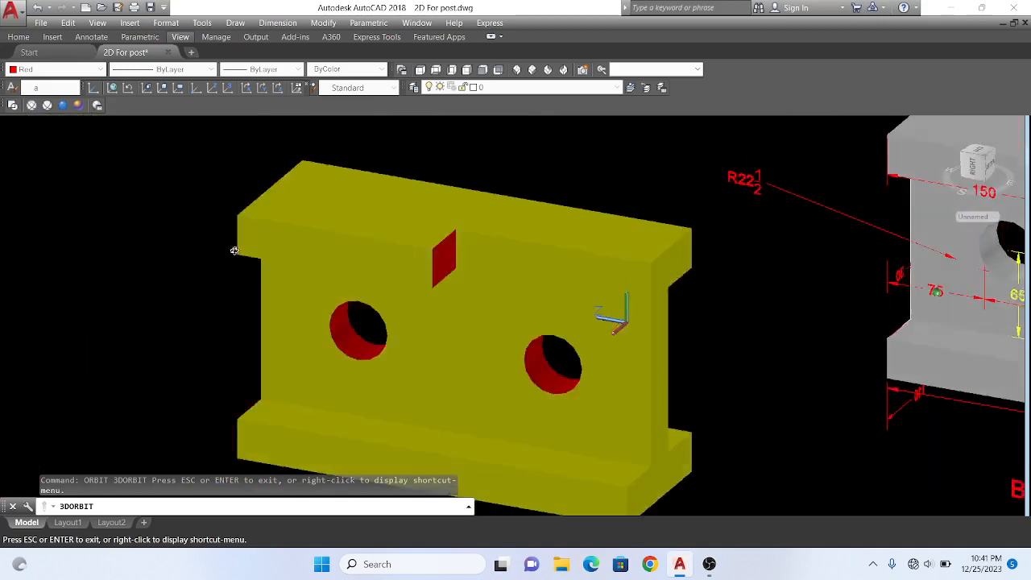
scroll(233, 250, up, 2)
scroll(246, 249, down, 4)
drag(246, 265, 408, 303)
scroll(610, 329, up, 2)
scroll(635, 320, up, 2)
scroll(430, 312, down, 2)
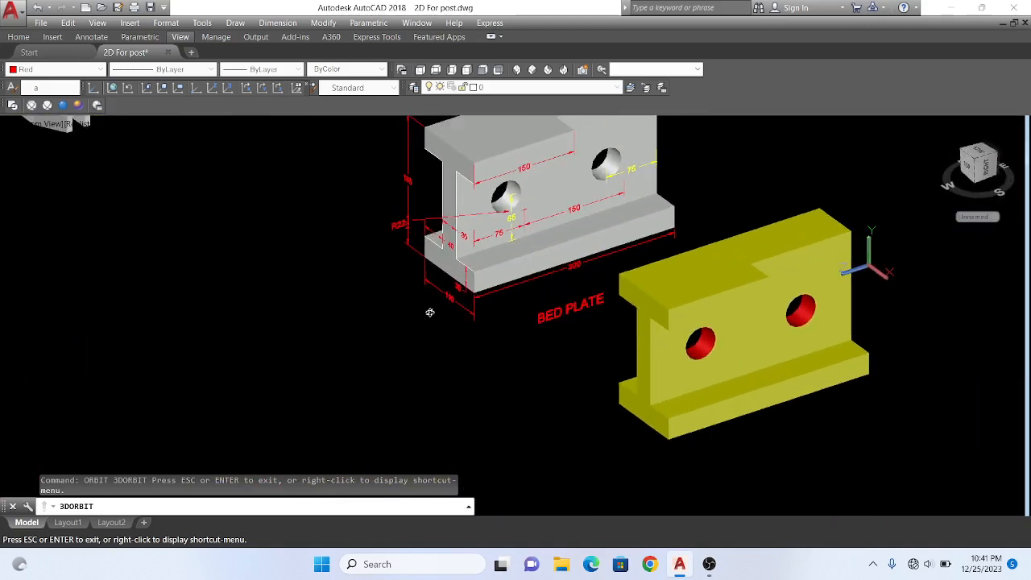
scroll(786, 337, up, 2)
scroll(458, 320, up, 2)
scroll(204, 325, down, 1)
scroll(619, 322, up, 1)
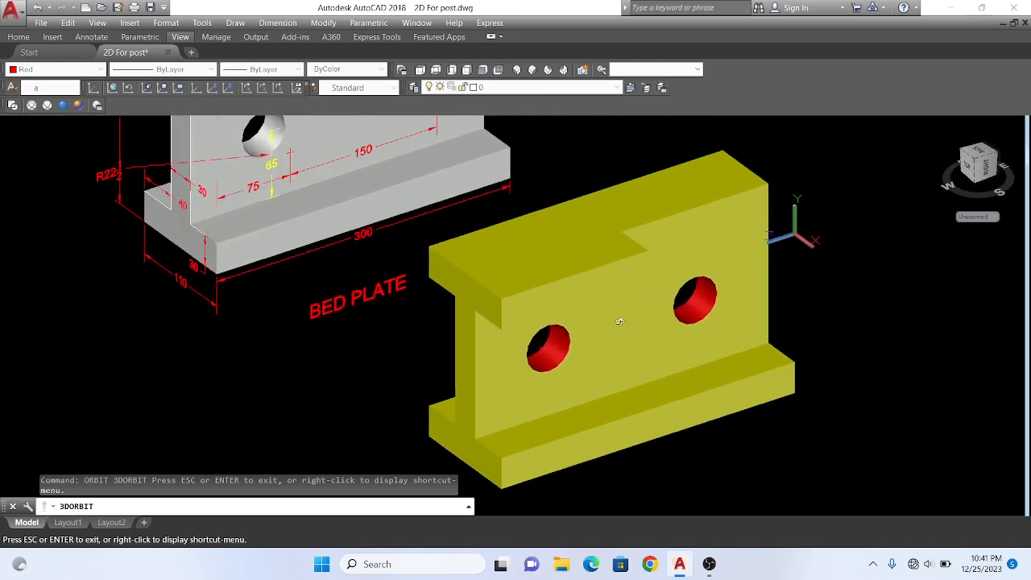
- Compare the model in 2D Wireframe and Realistic, and set the visual style to Conceptual
click(13, 107)
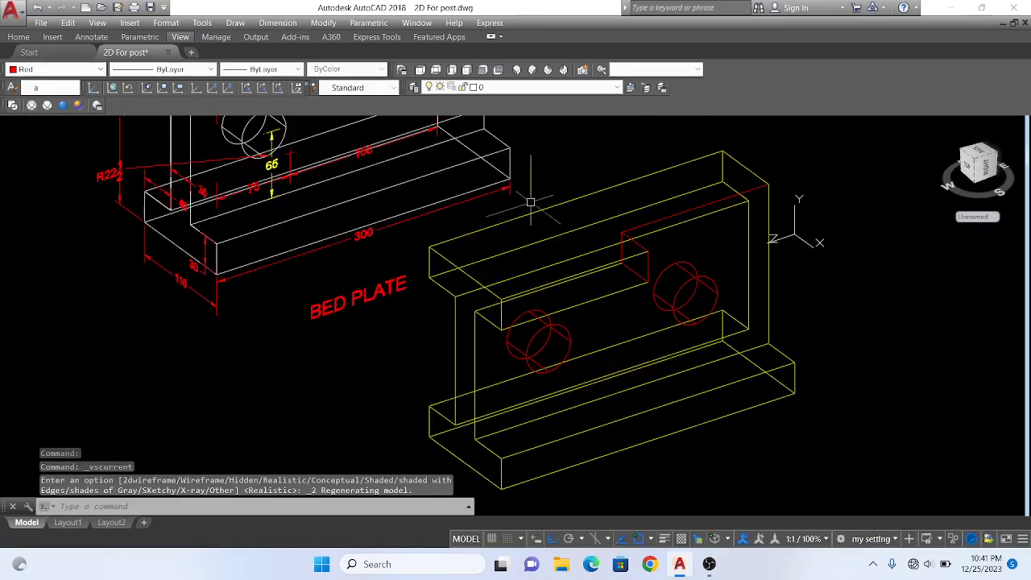
click(63, 105)
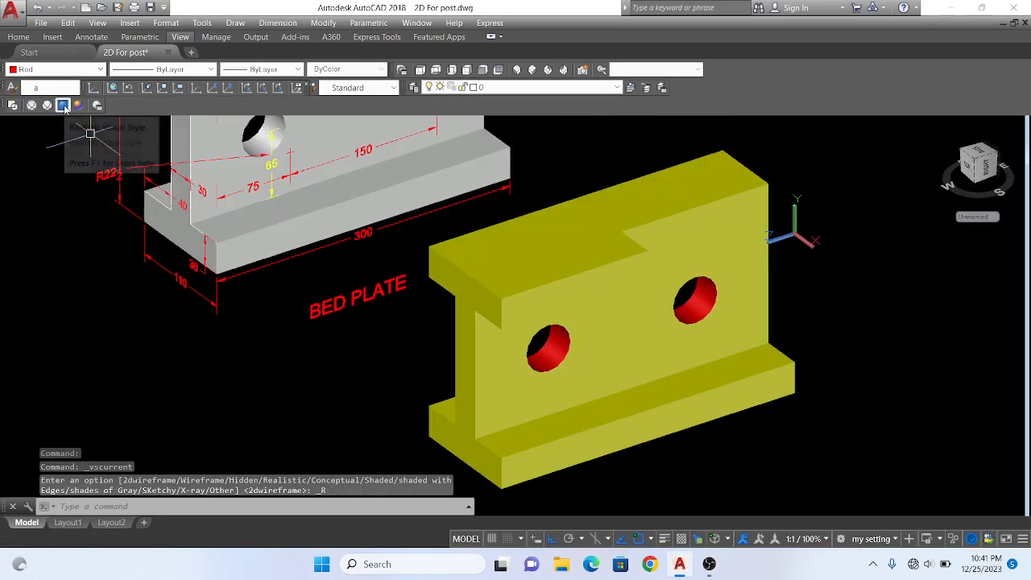
click(79, 106)
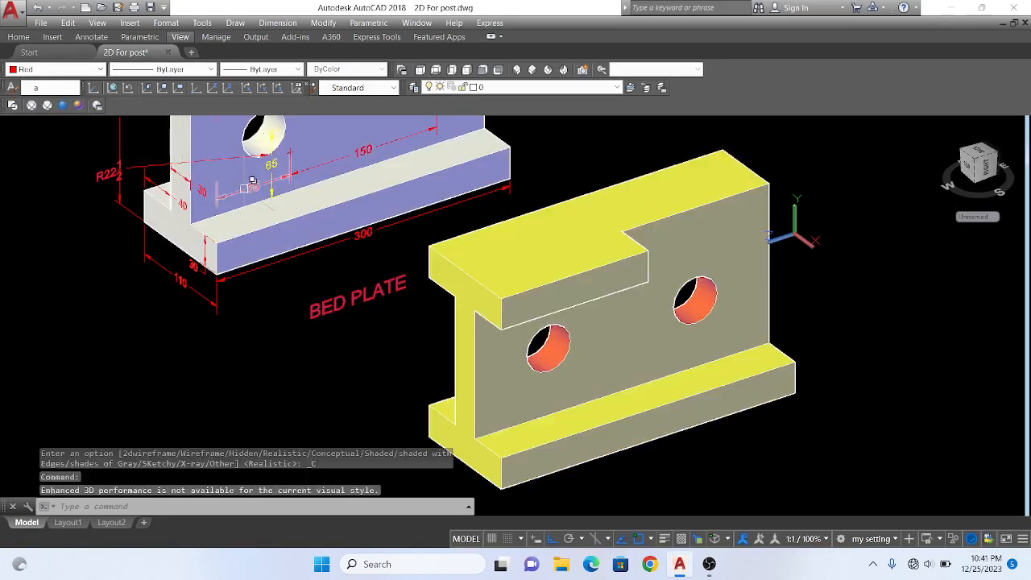
key(Escape)
scroll(245, 178, down, 4)
scroll(409, 222, up, 3)
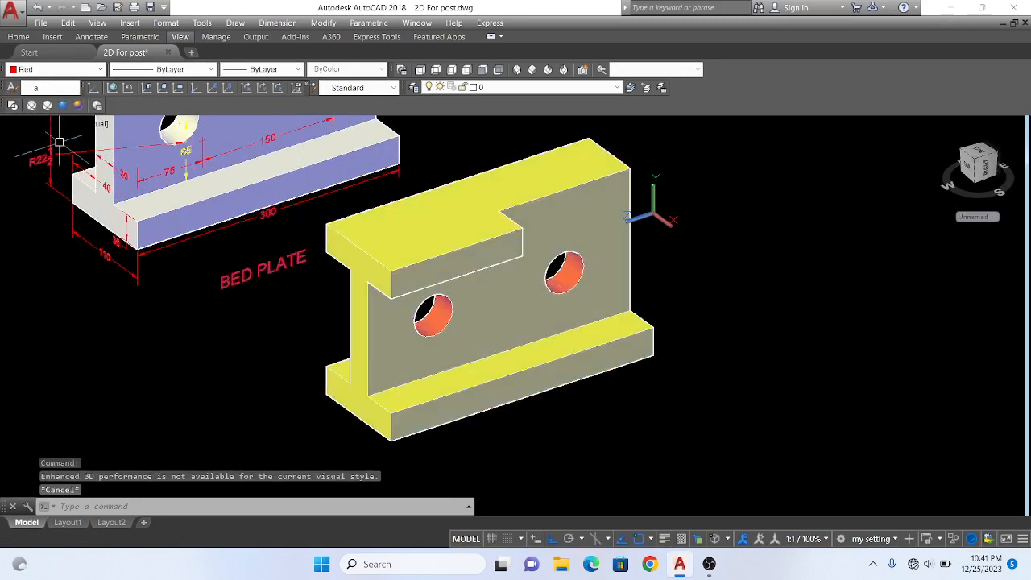
- Add a linear dimension for the bottom flange's thickness on the yellow body, measured along its vertical corner edge
scroll(97, 179, down, 2)
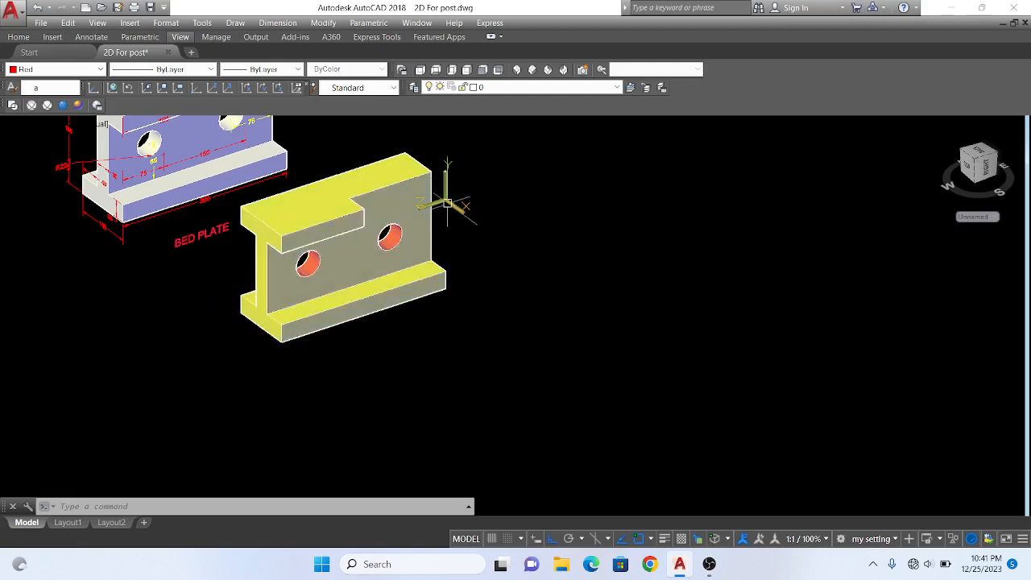
scroll(274, 338, up, 3)
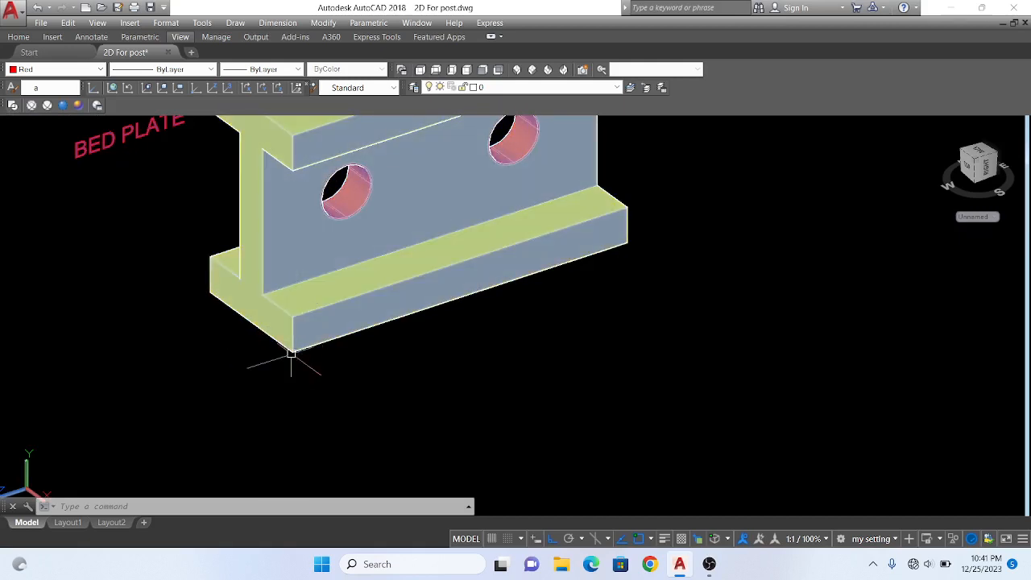
scroll(314, 371, down, 3)
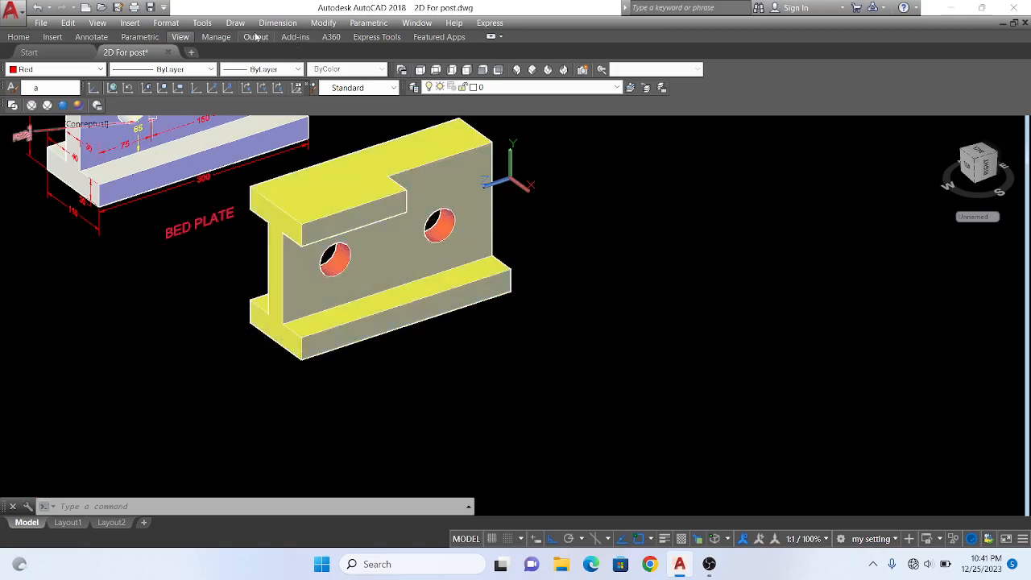
click(277, 23)
click(290, 62)
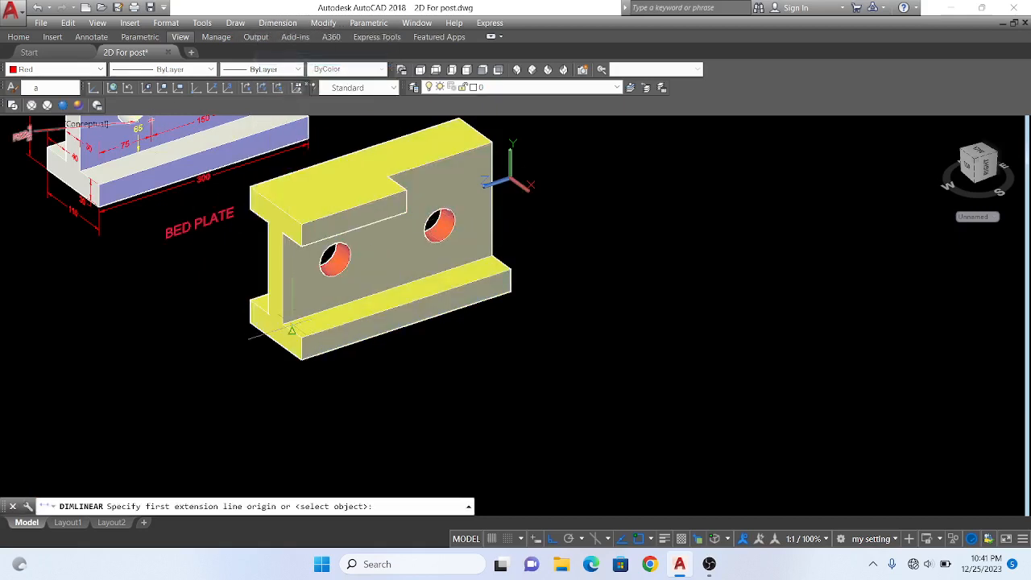
click(301, 360)
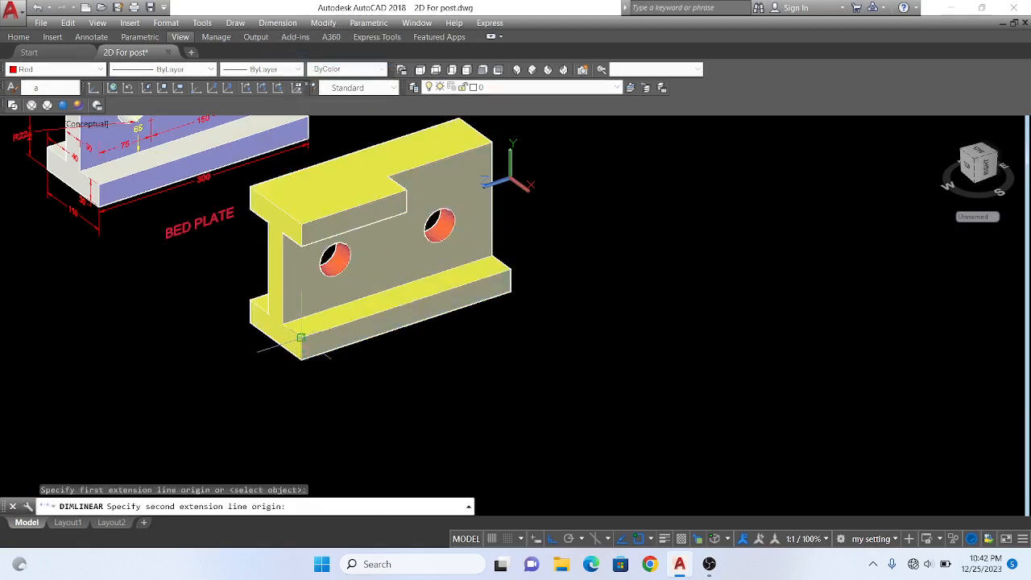
click(301, 337)
click(310, 344)
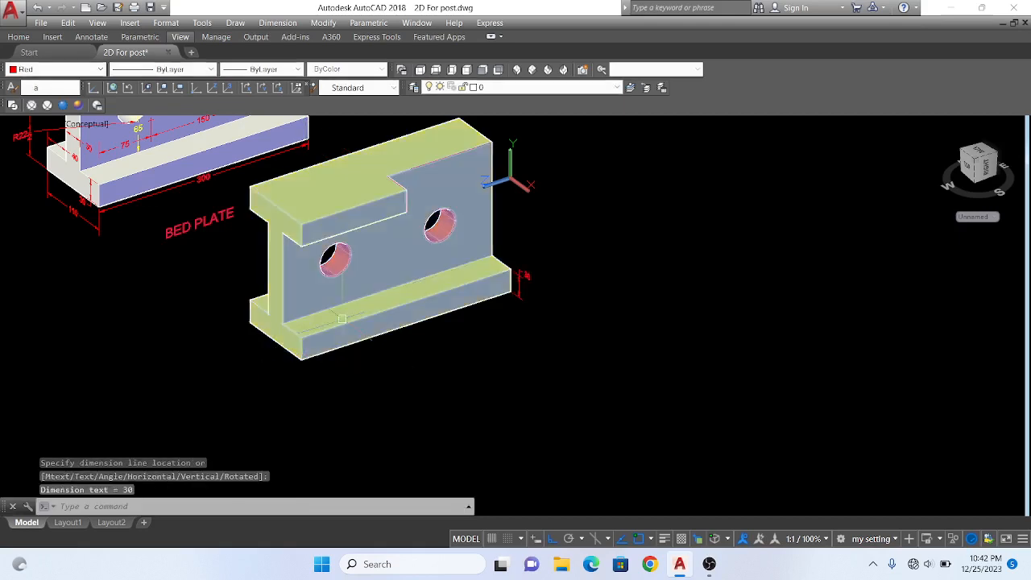
- Add a linear dimension for the yellow body's overall height, from the top flange's upper corner to the bottom flange's lower corner
scroll(529, 272, up, 3)
scroll(525, 298, down, 2)
scroll(531, 300, down, 2)
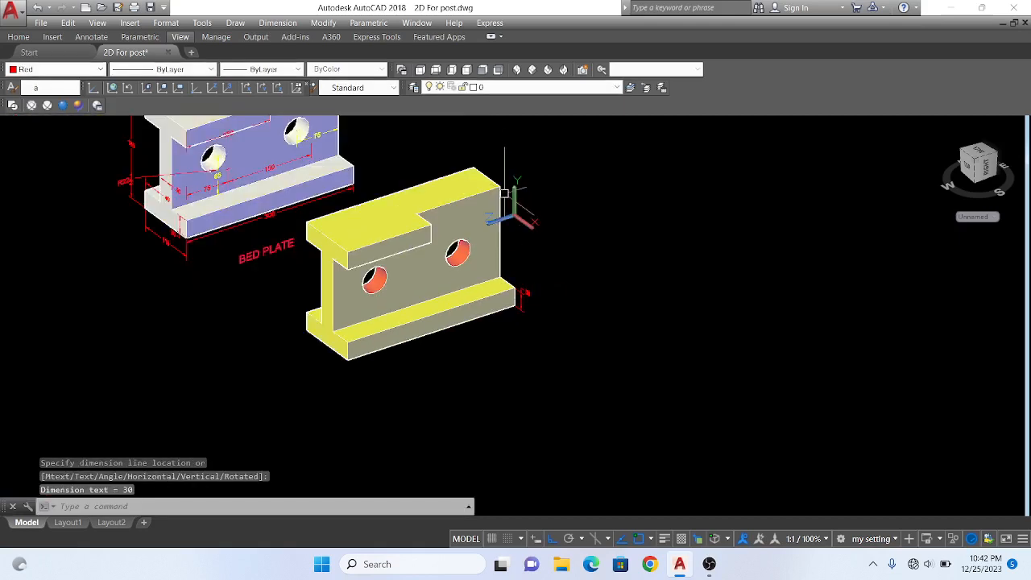
scroll(519, 313, up, 3)
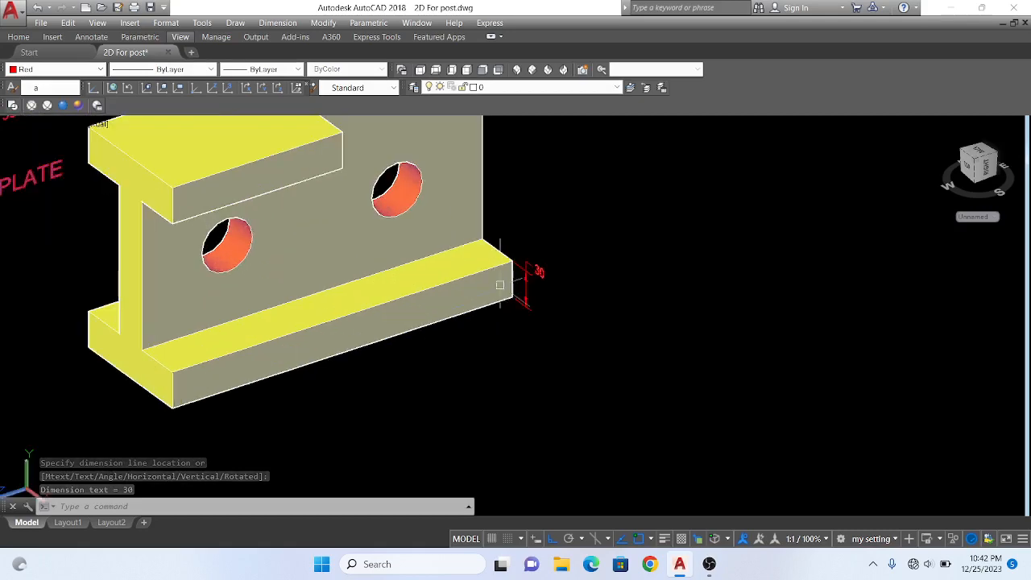
scroll(252, 357, down, 2)
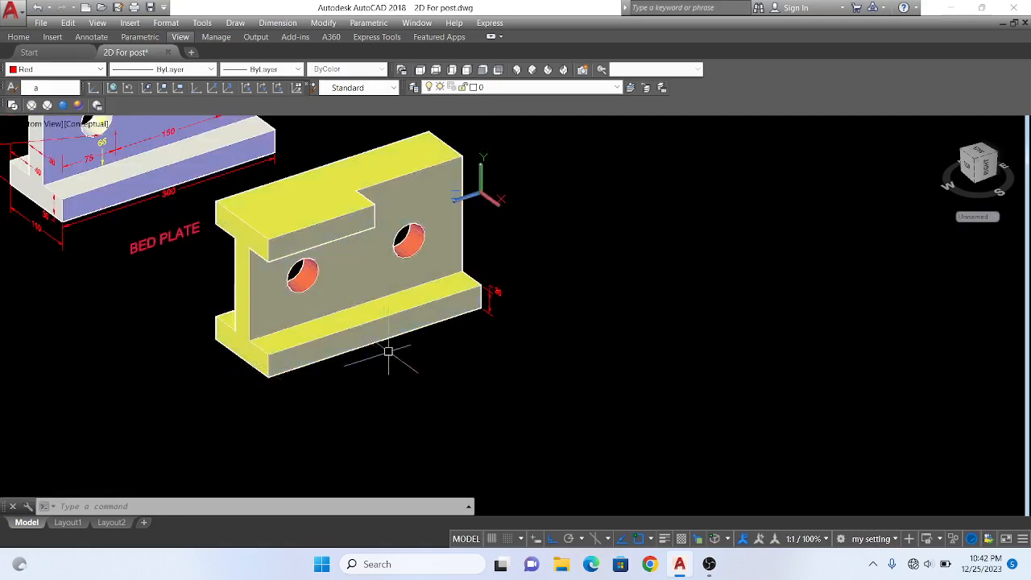
scroll(306, 355, down, 2)
scroll(309, 335, up, 3)
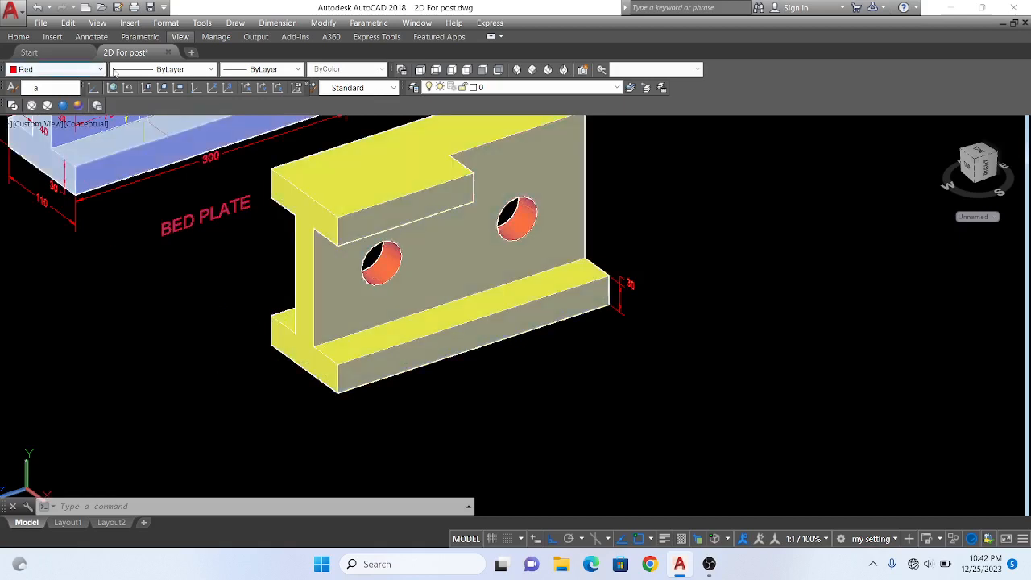
click(277, 22)
click(283, 59)
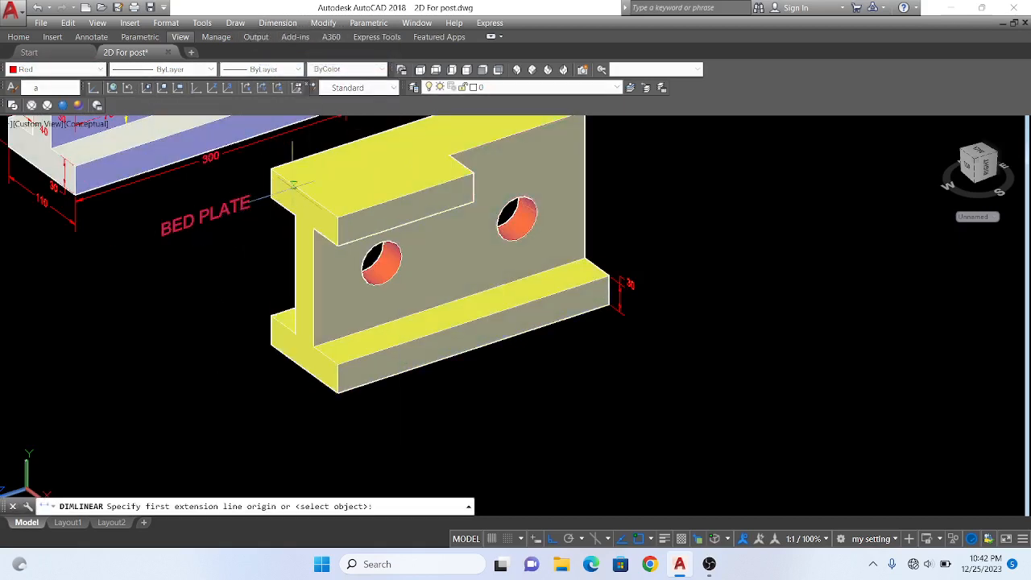
click(338, 219)
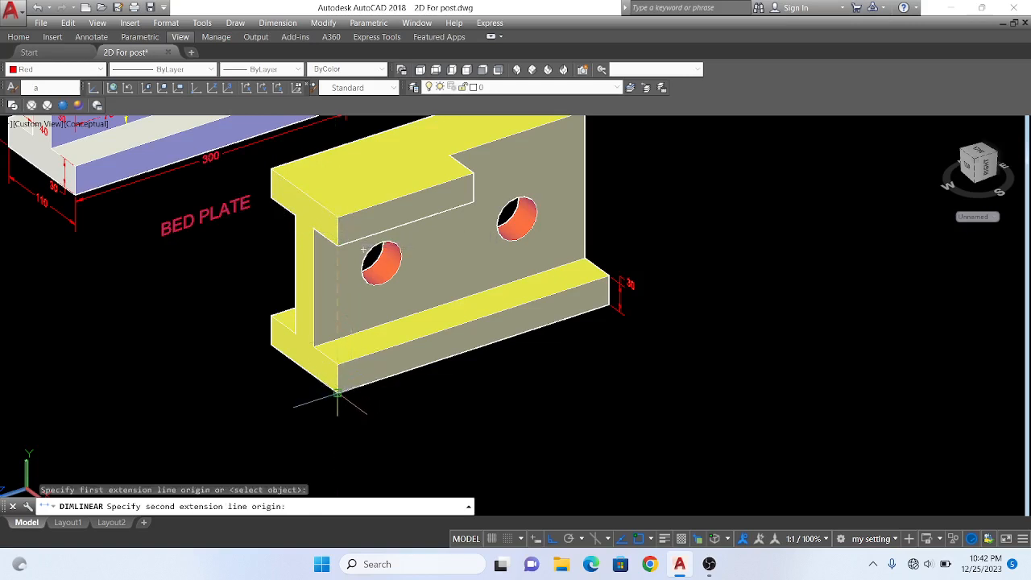
click(338, 393)
click(419, 355)
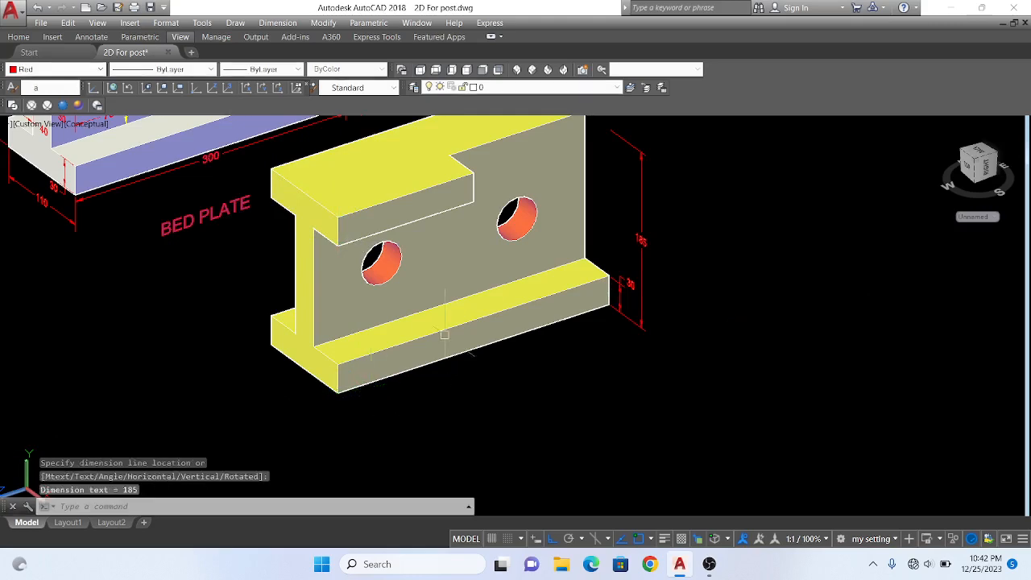
- Add a vertical linear dimension from the center of the hole nearest the I-shaped end to the web's base, placed beyond the body's far end
scroll(591, 244, up, 3)
scroll(634, 286, down, 4)
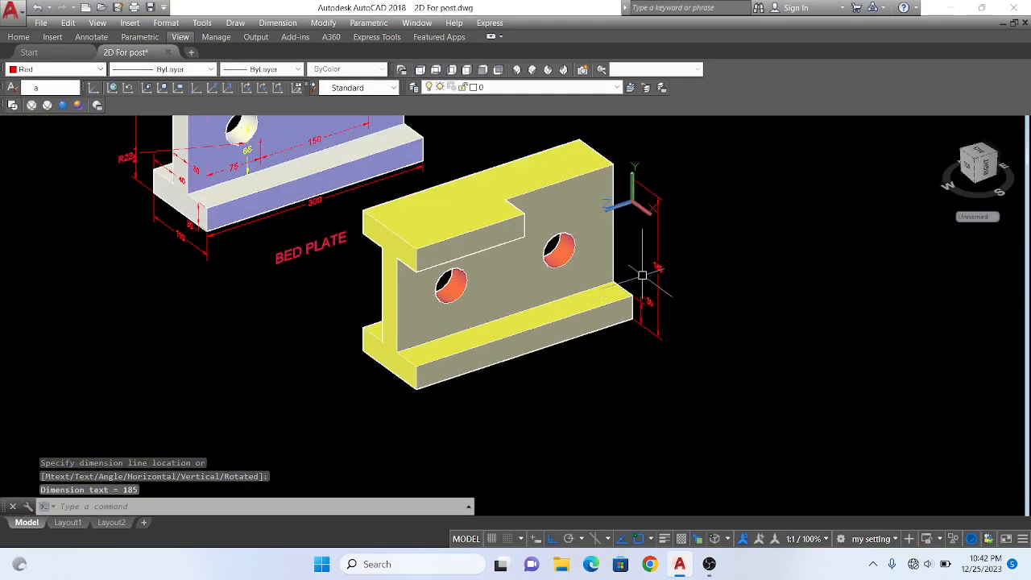
scroll(640, 278, up, 1)
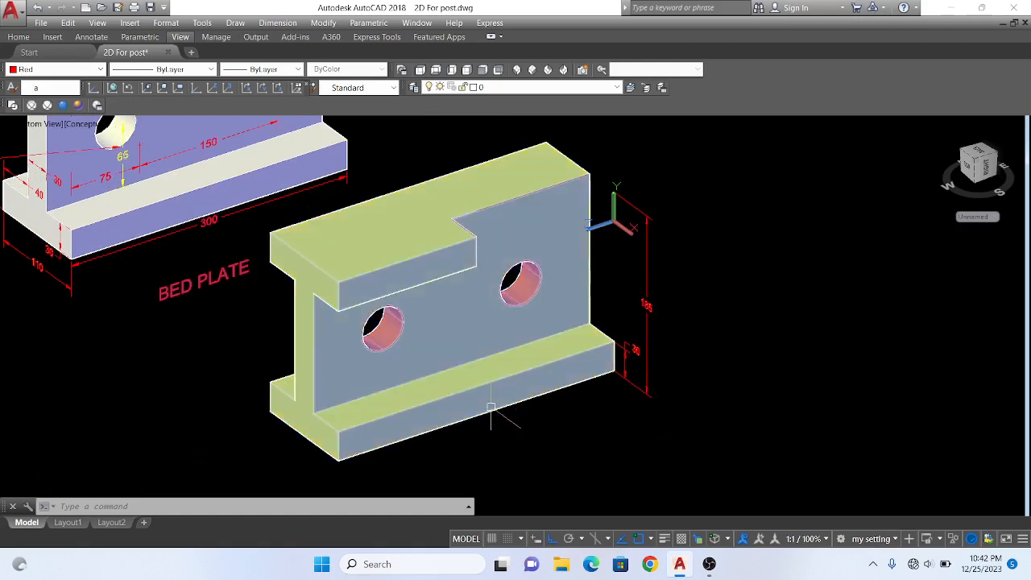
mouse_move(491, 406)
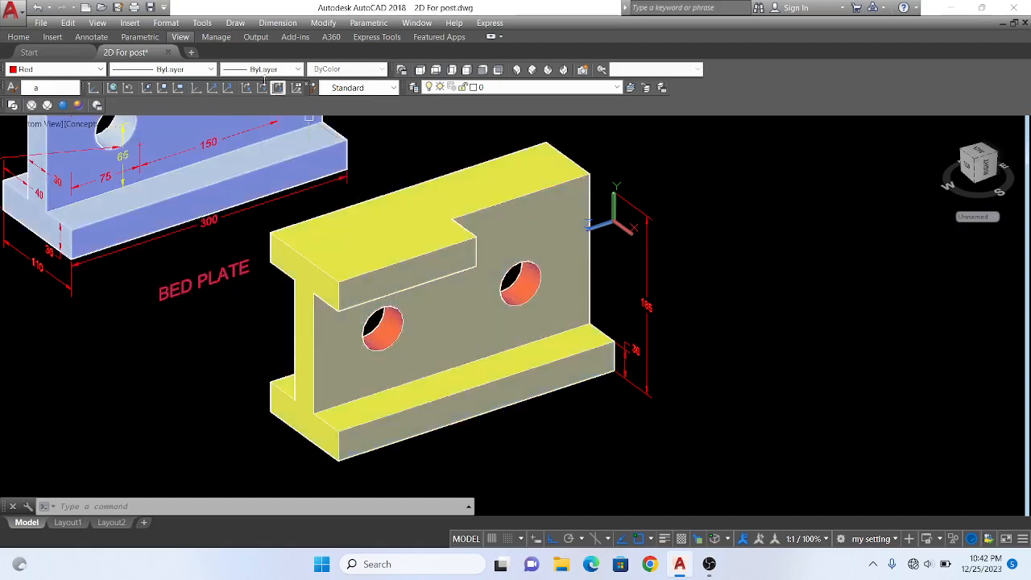
key(Return)
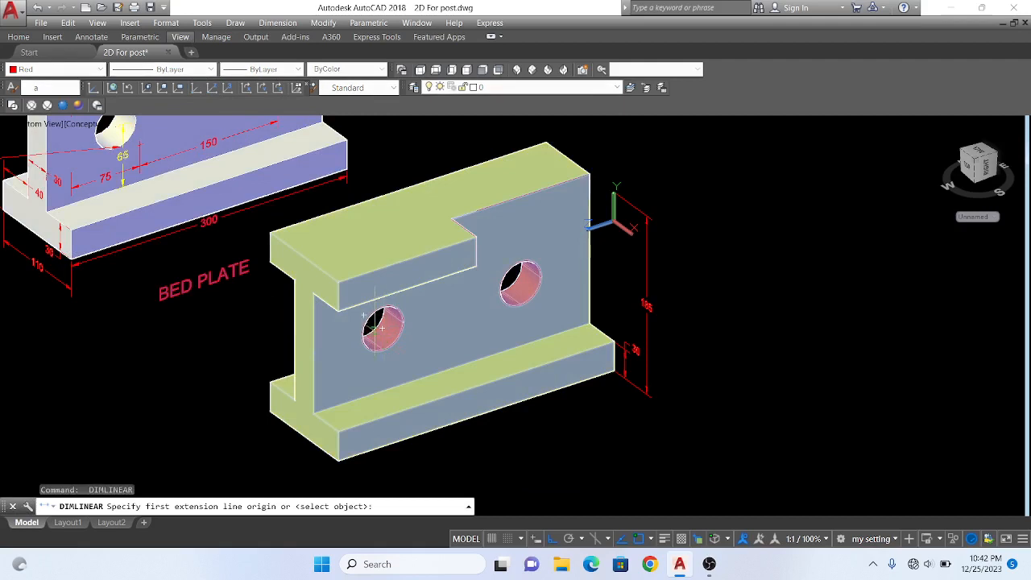
click(382, 326)
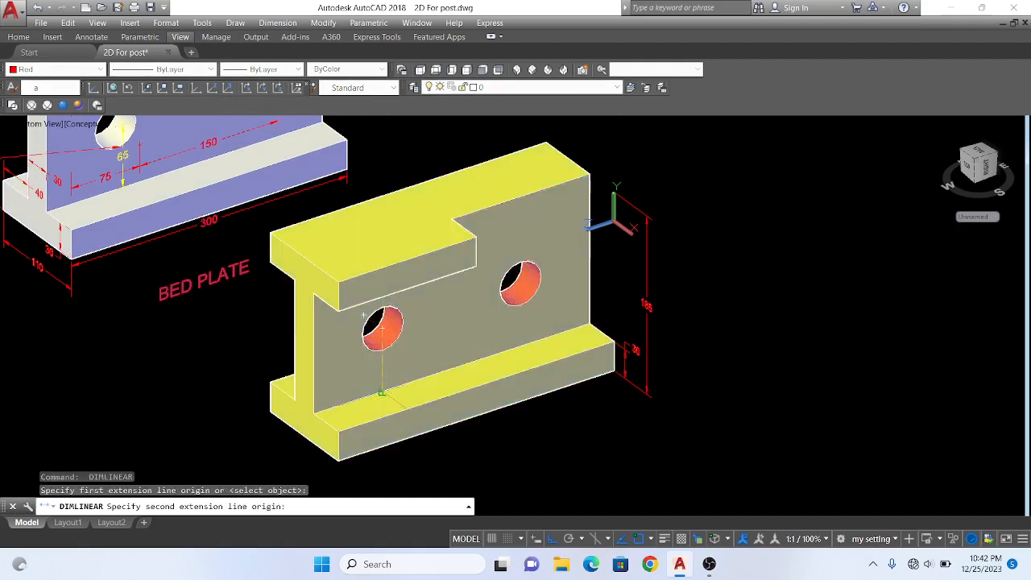
click(381, 392)
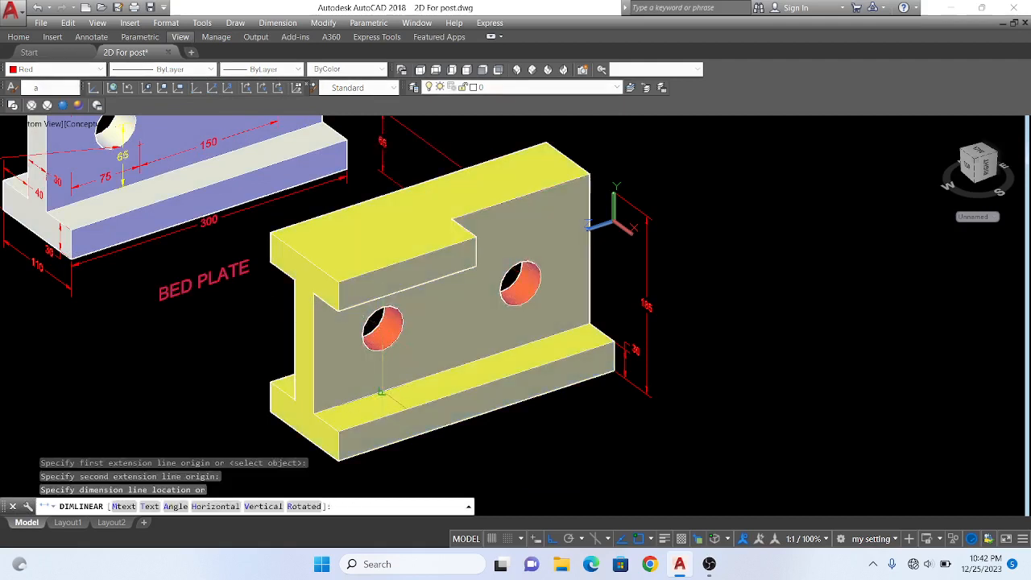
click(619, 312)
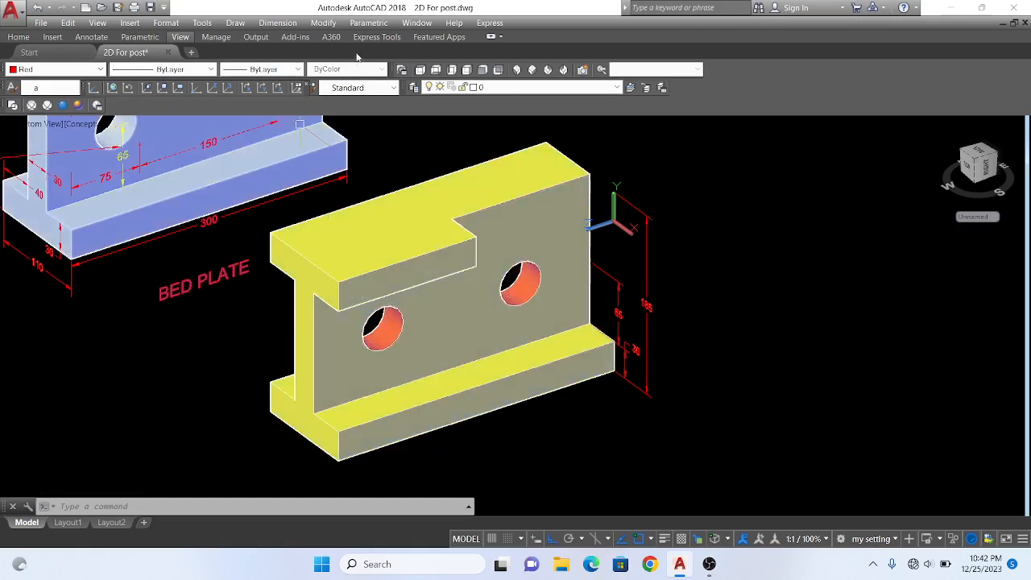
- Set the UCS origin at the bottom flange's upper near corner, with the Z axis pointing outward from the long side face
click(211, 88)
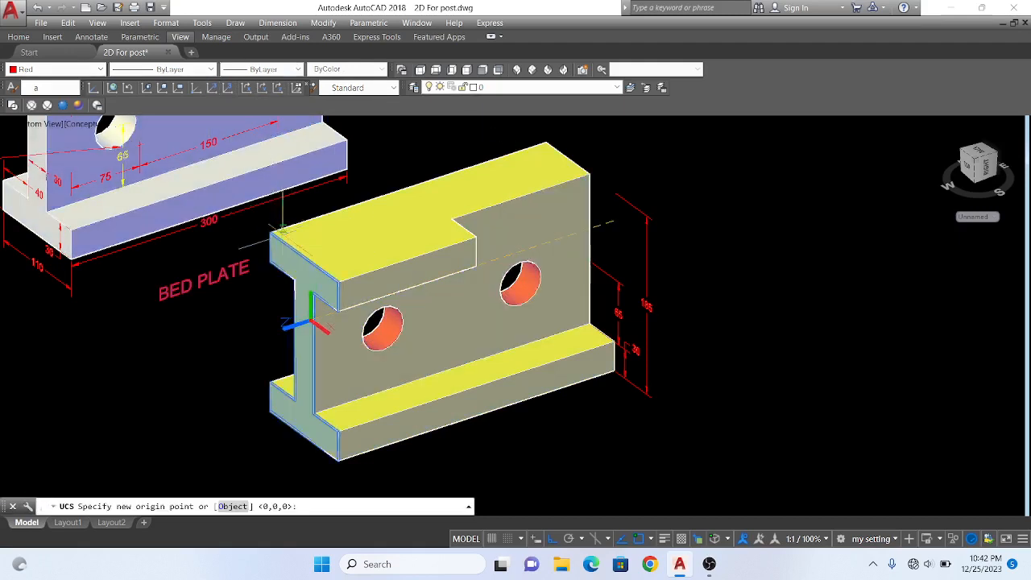
click(336, 433)
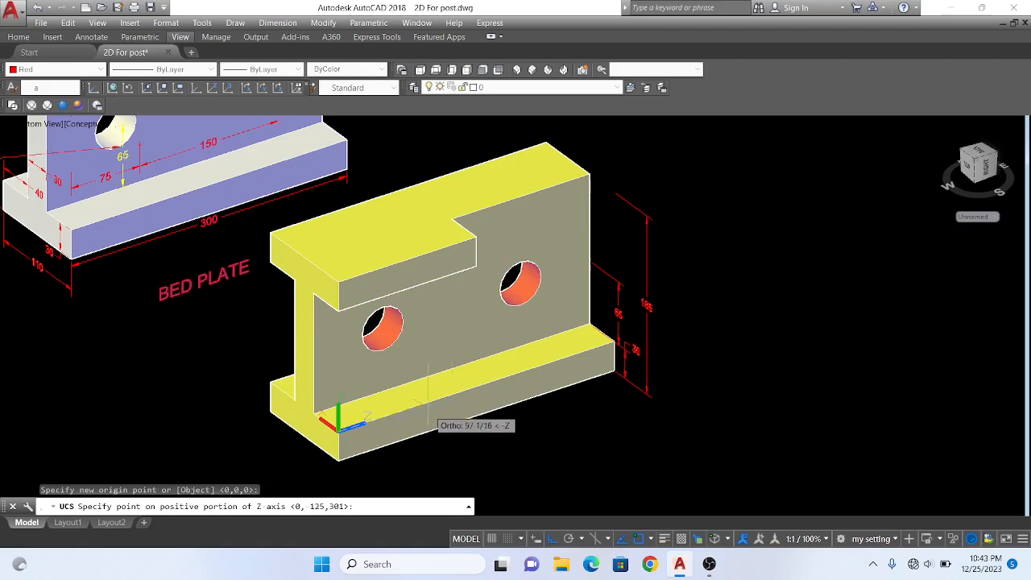
click(393, 457)
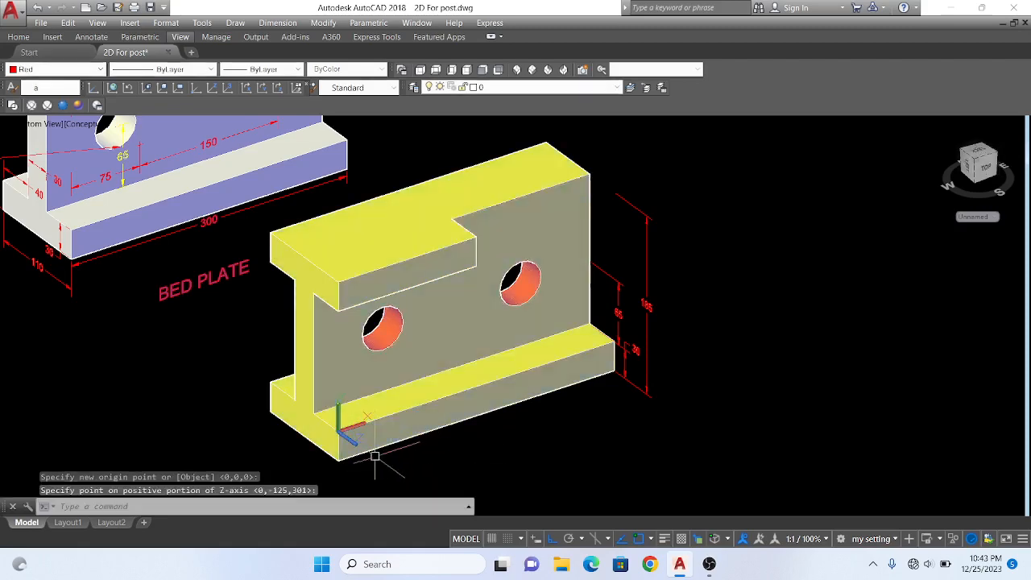
- Add a linear dimension for the body's overall length along the bottom flange's lower edge, placed just below it
scroll(375, 456, down, 2)
scroll(450, 386, up, 2)
scroll(376, 395, up, 4)
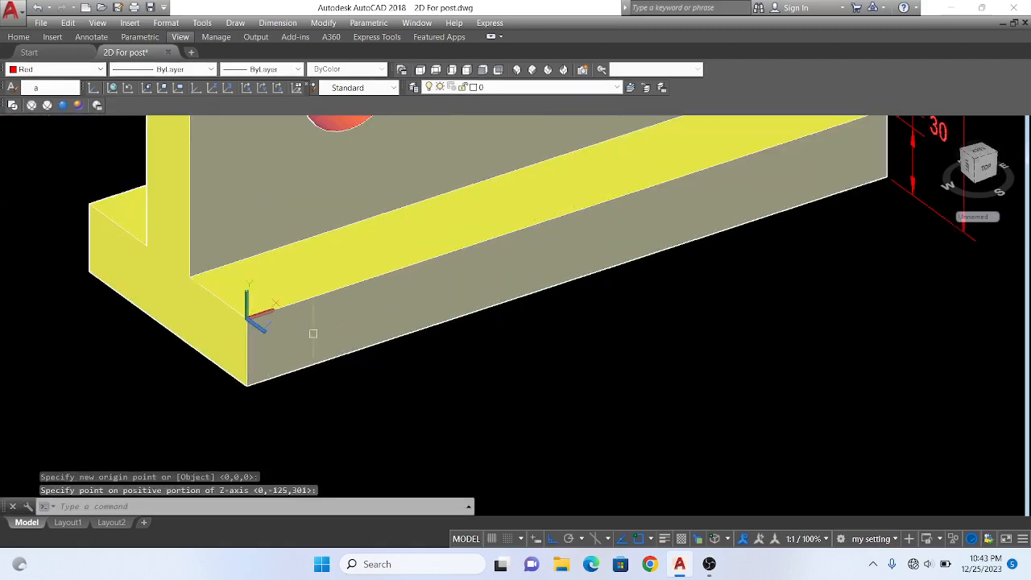
click(277, 23)
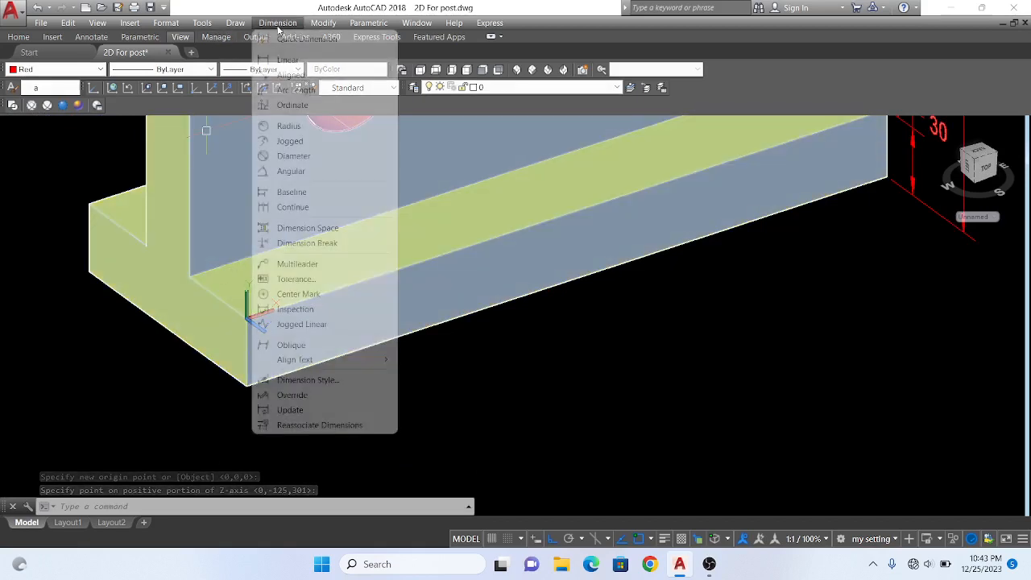
click(287, 60)
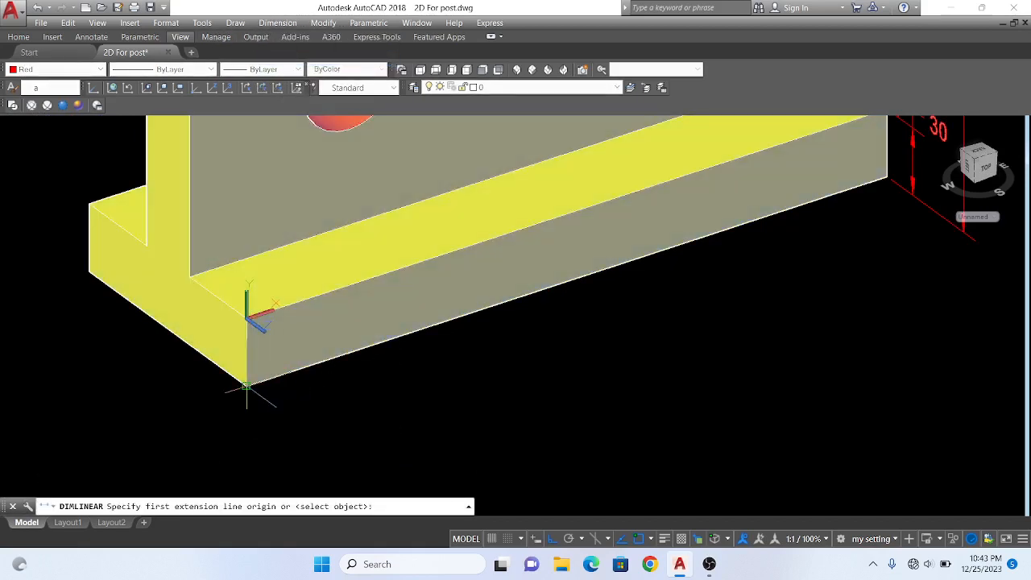
click(246, 388)
click(885, 181)
click(886, 197)
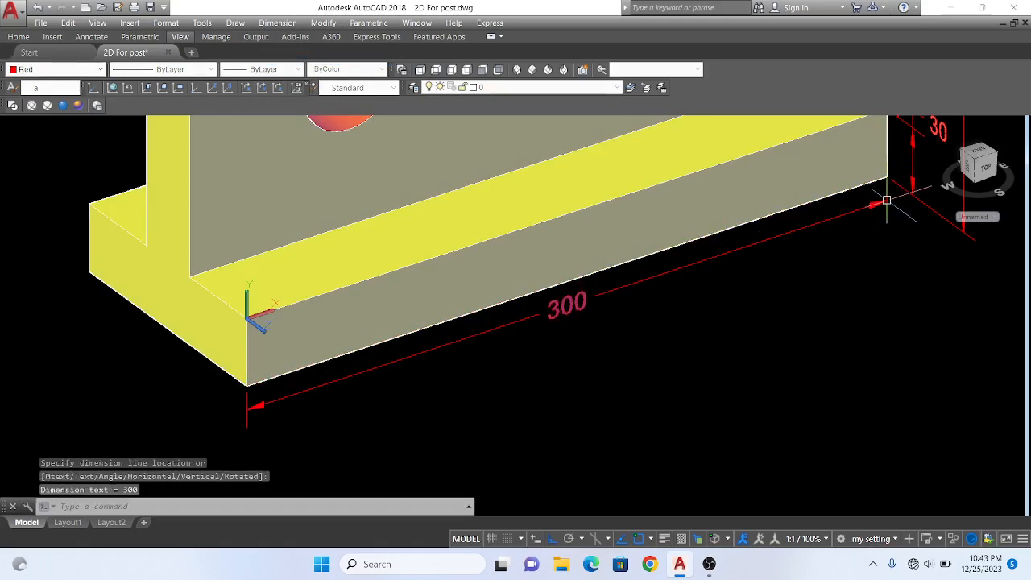
scroll(416, 364, down, 2)
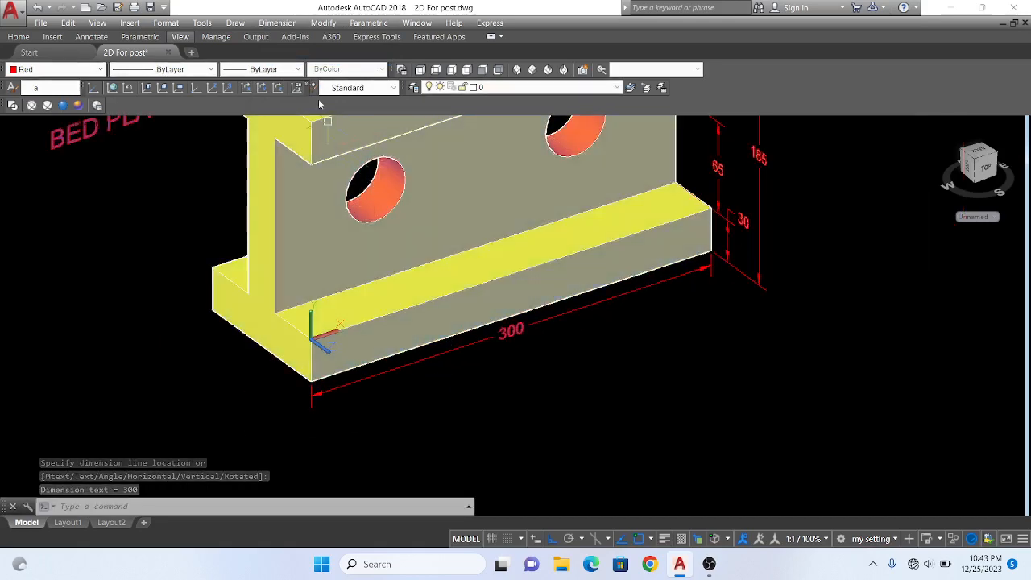
click(288, 24)
click(288, 56)
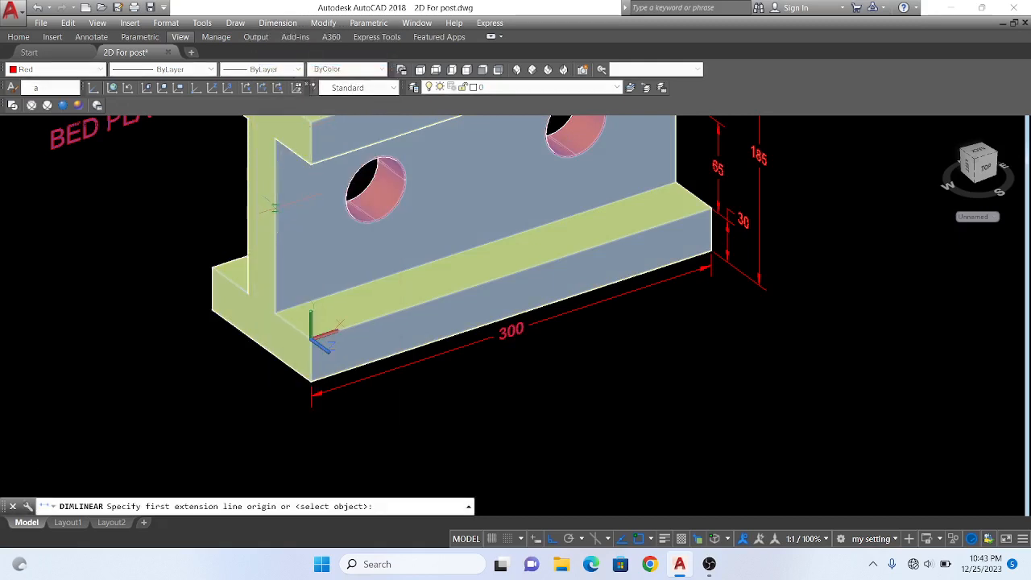
scroll(274, 207, down, 4)
scroll(273, 201, up, 3)
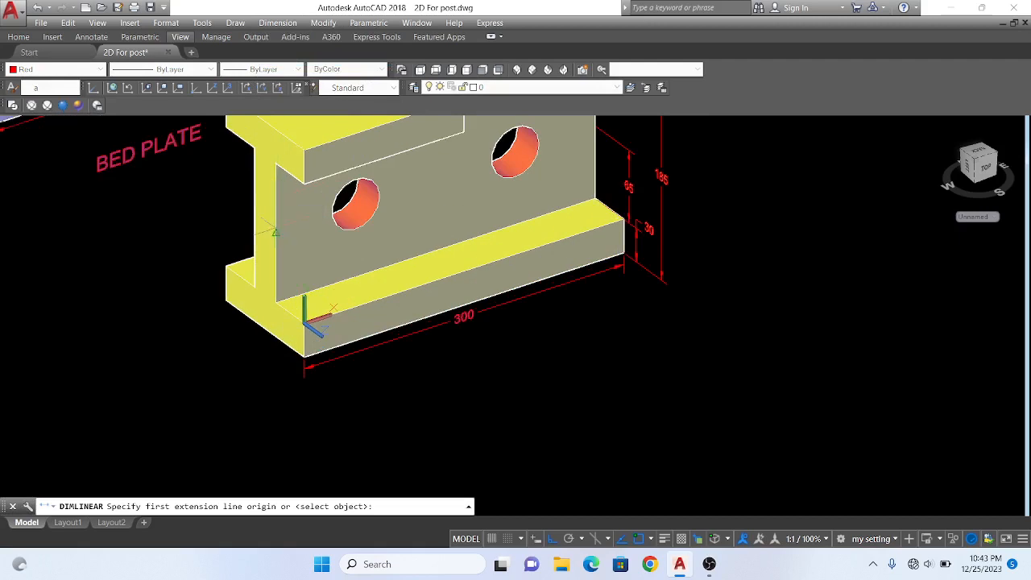
click(275, 232)
click(333, 188)
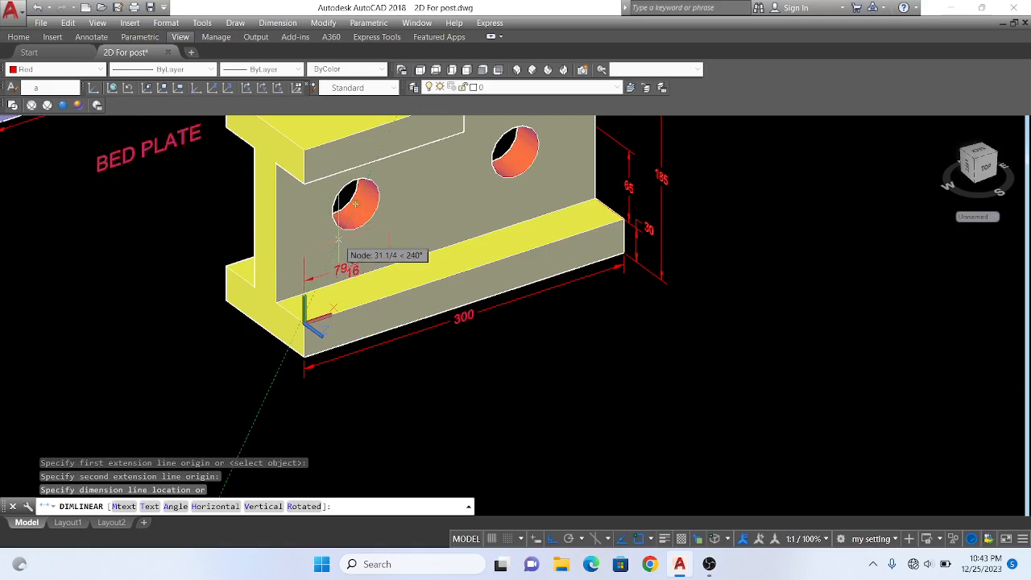
key(Escape)
- Add a linear dimension along the body's length from the web's I-shaped end to the center of the nearest hole, placed below the hole
click(277, 22)
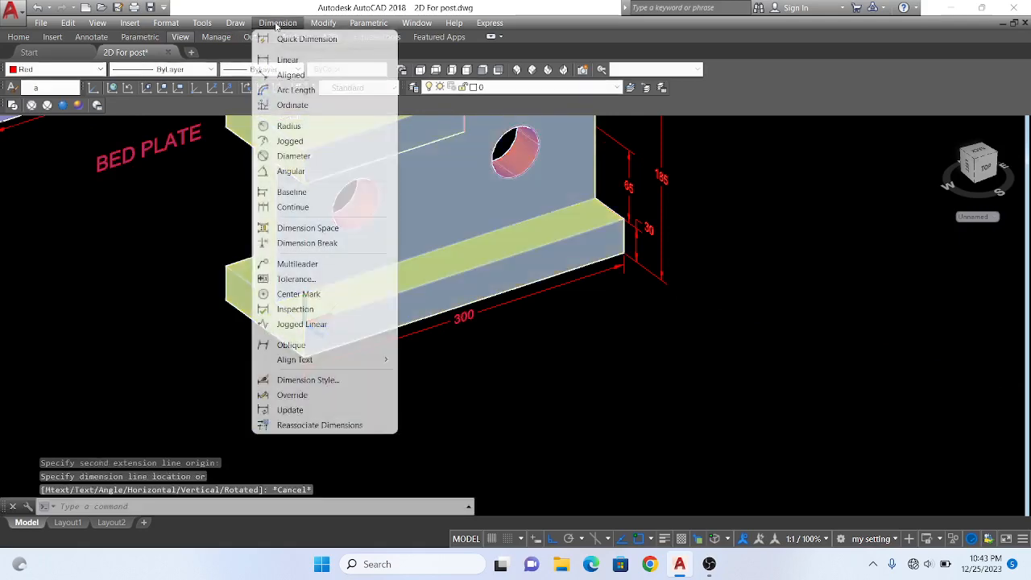
click(278, 61)
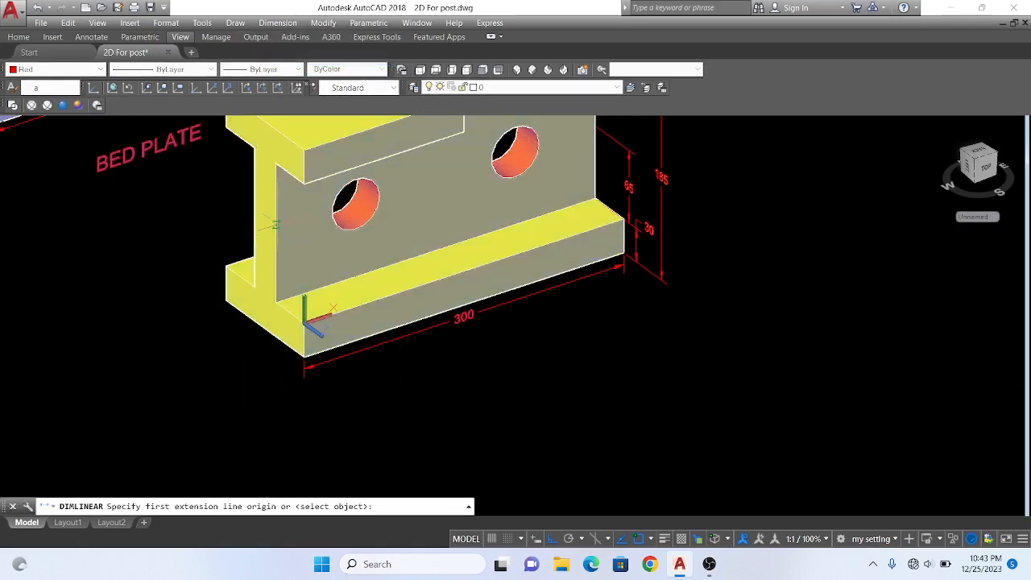
click(274, 232)
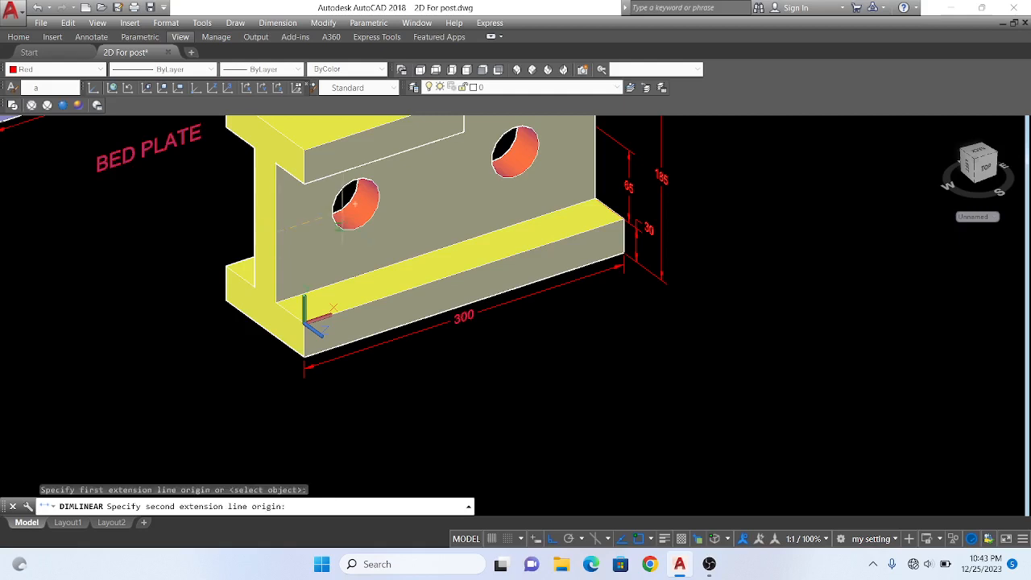
click(334, 188)
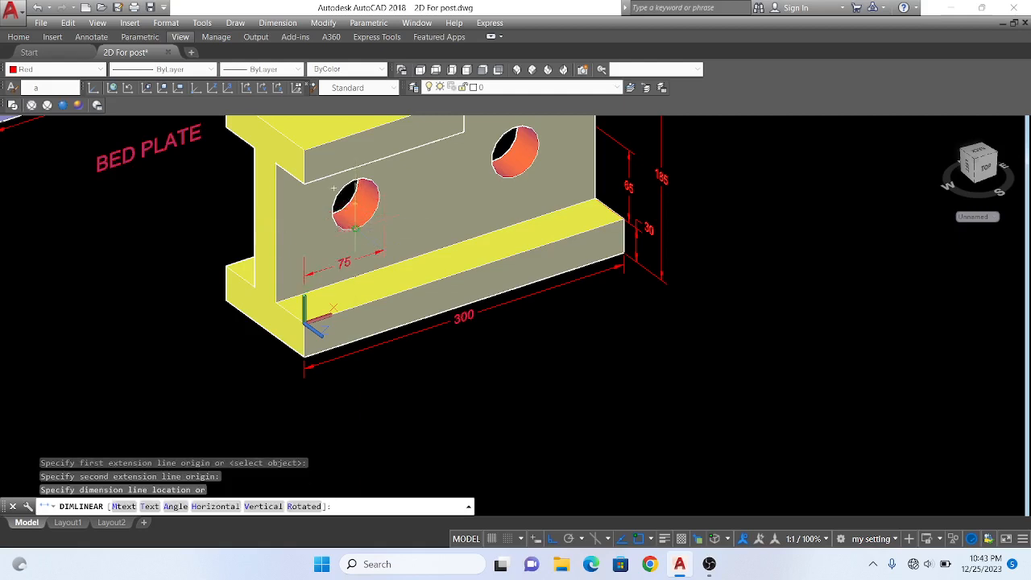
click(345, 263)
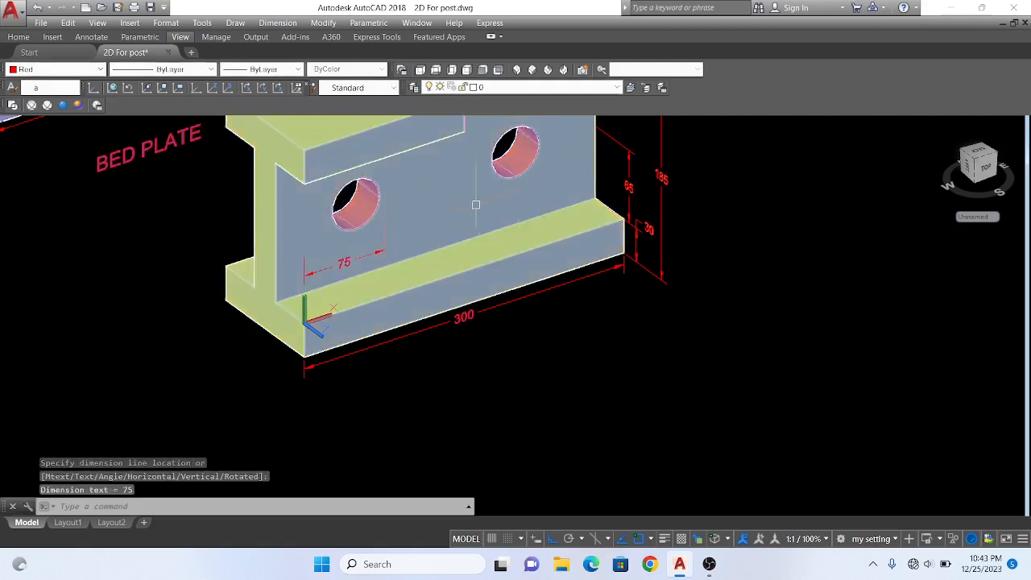
- Add a linear dimension for the length of the top flange's projecting part up to the notch, placed across the web below the flange
scroll(475, 204, down, 3)
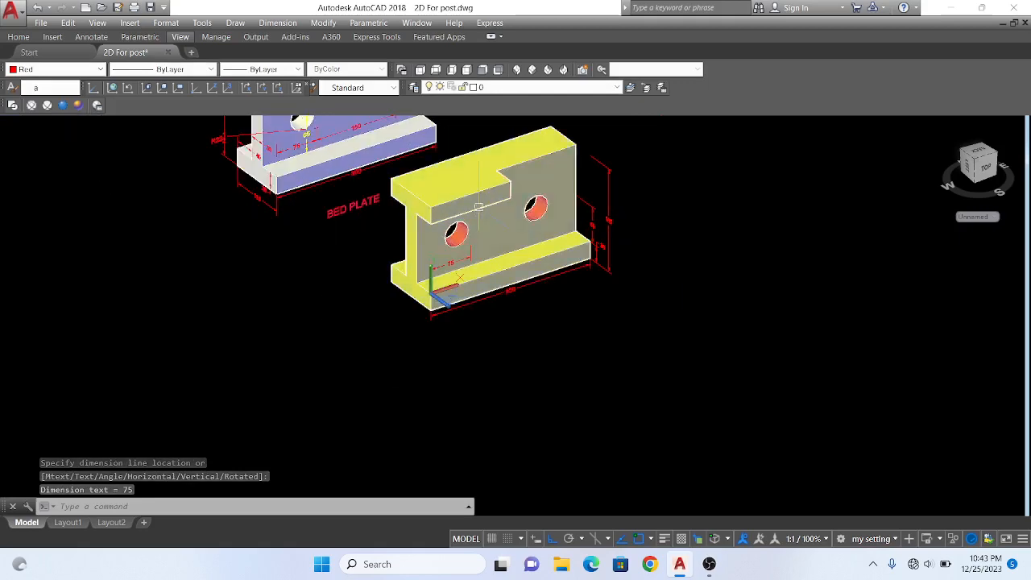
scroll(478, 206, up, 3)
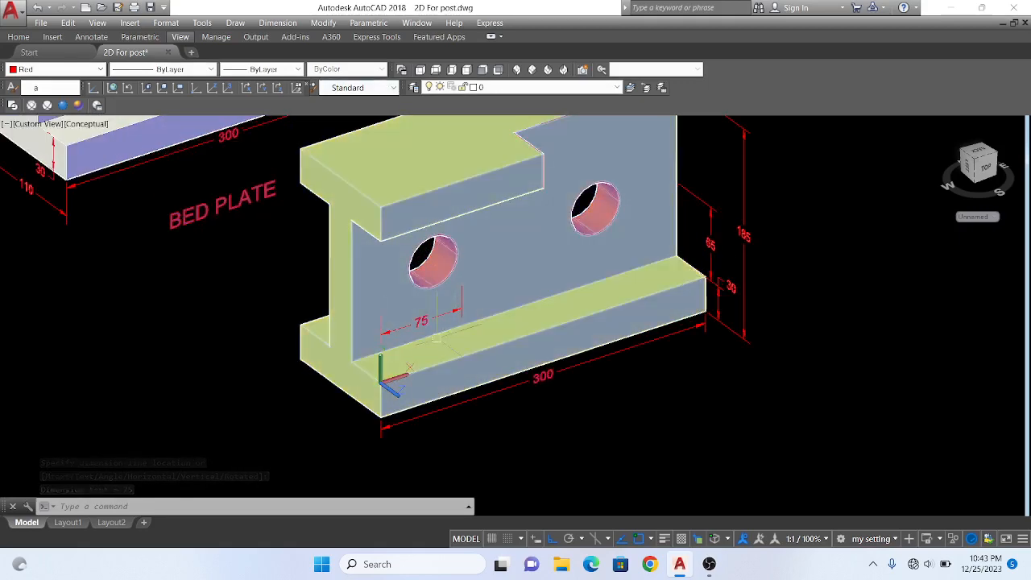
click(277, 22)
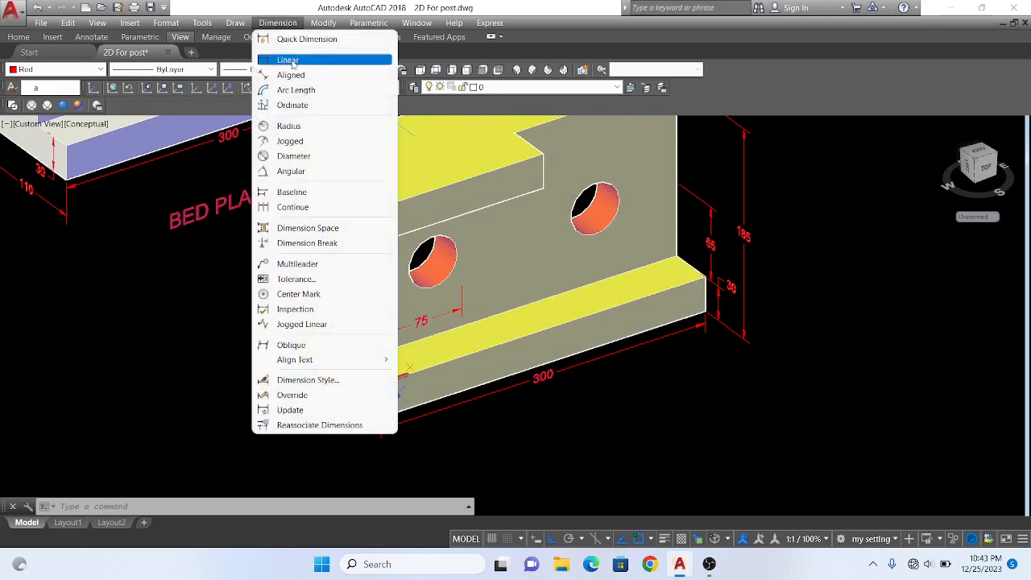
click(293, 63)
click(380, 206)
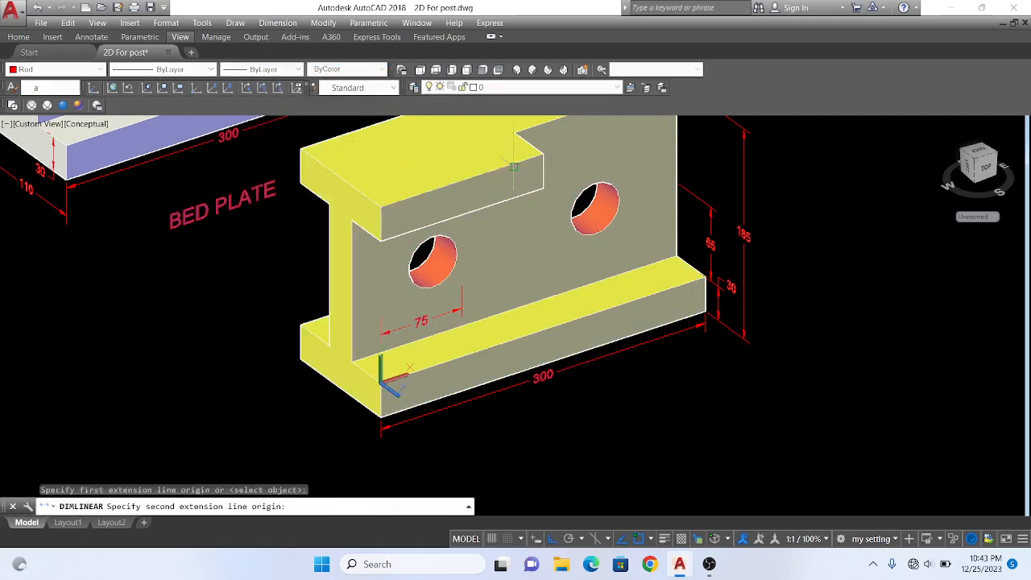
click(543, 153)
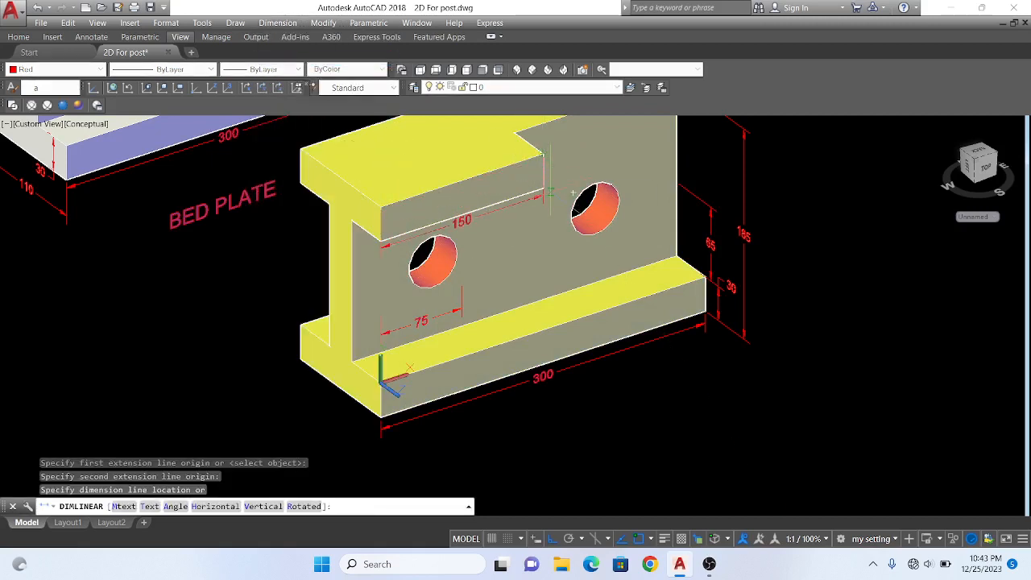
click(554, 246)
- Add a radius dimension to the hole nearest the I-shaped end, with its text beyond the web's end near the bottom flange
scroll(491, 303, up, 3)
scroll(423, 252, down, 6)
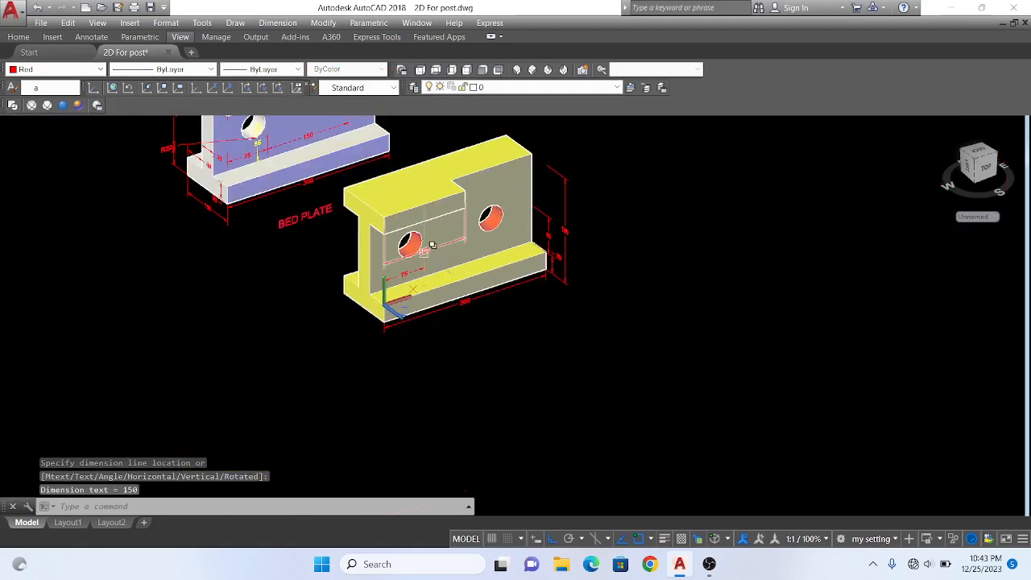
scroll(434, 283, up, 3)
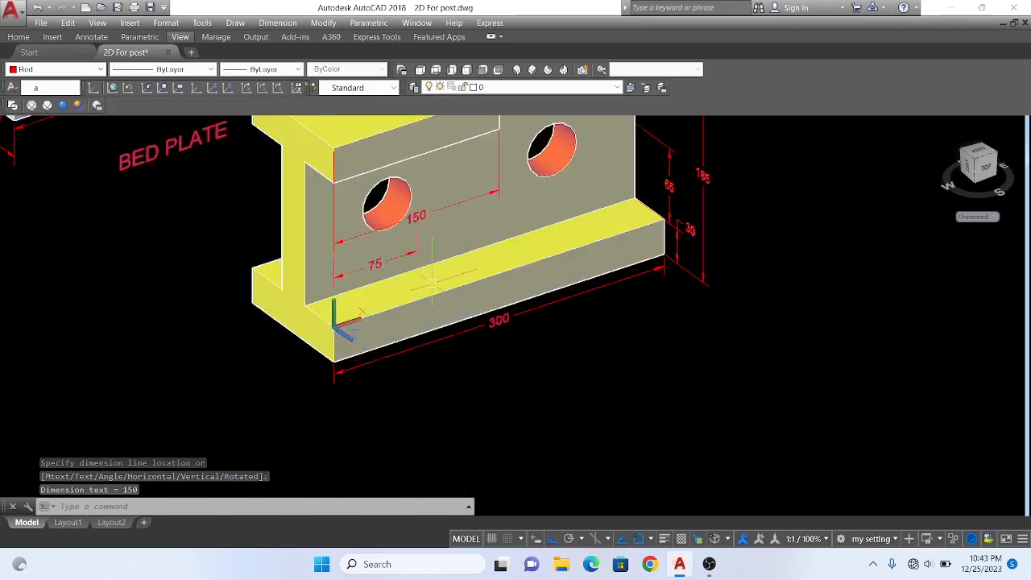
click(276, 23)
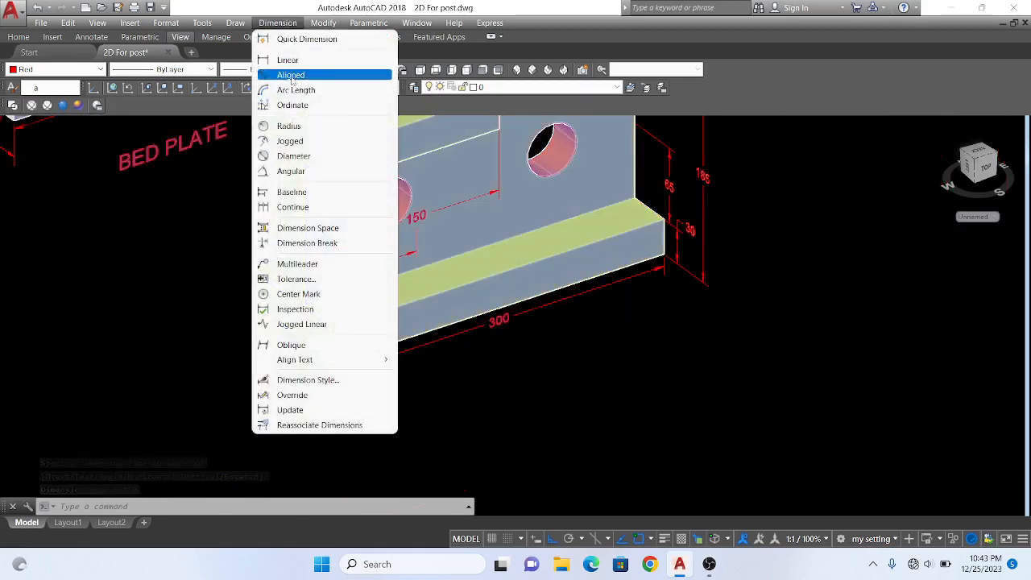
click(289, 126)
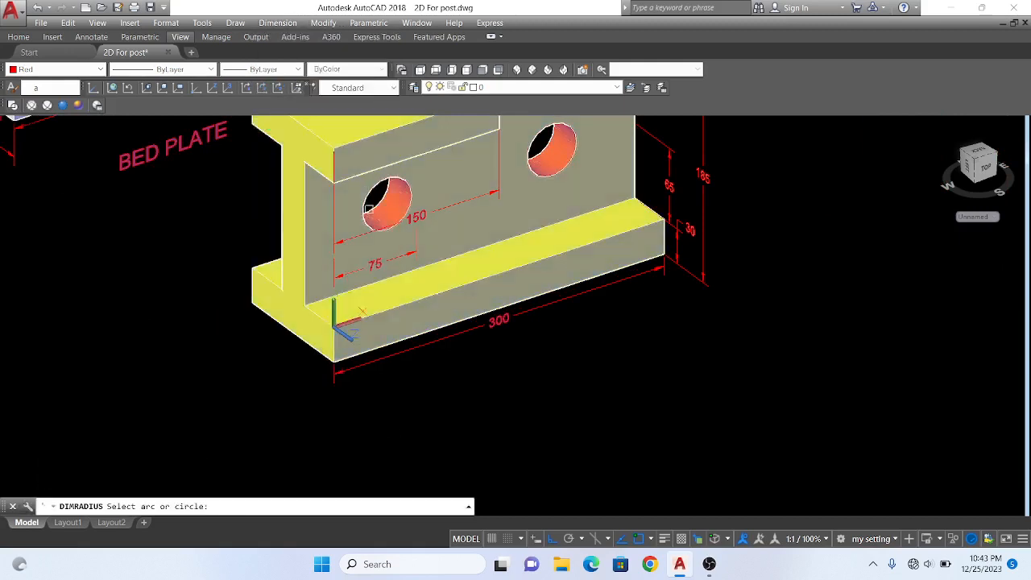
click(364, 213)
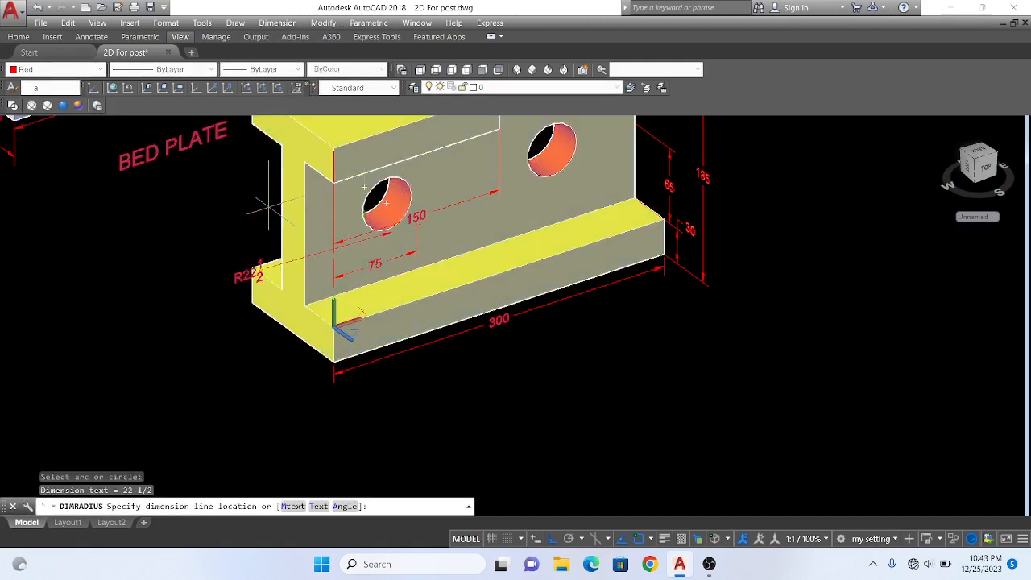
click(237, 196)
- Delete the radius dimension just placed on the hole nearest the I-shaped end
scroll(298, 248, up, 5)
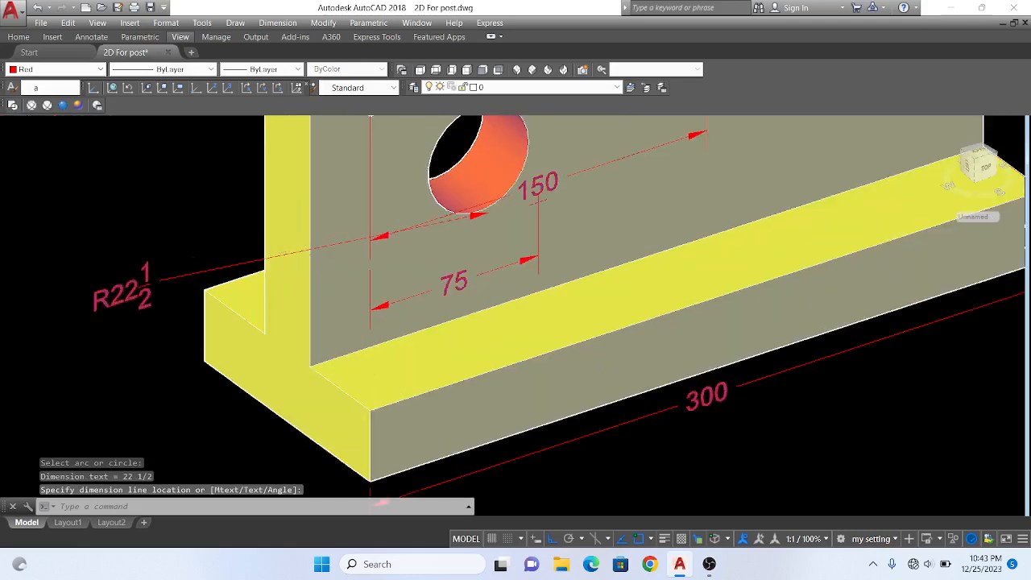
key(Escape)
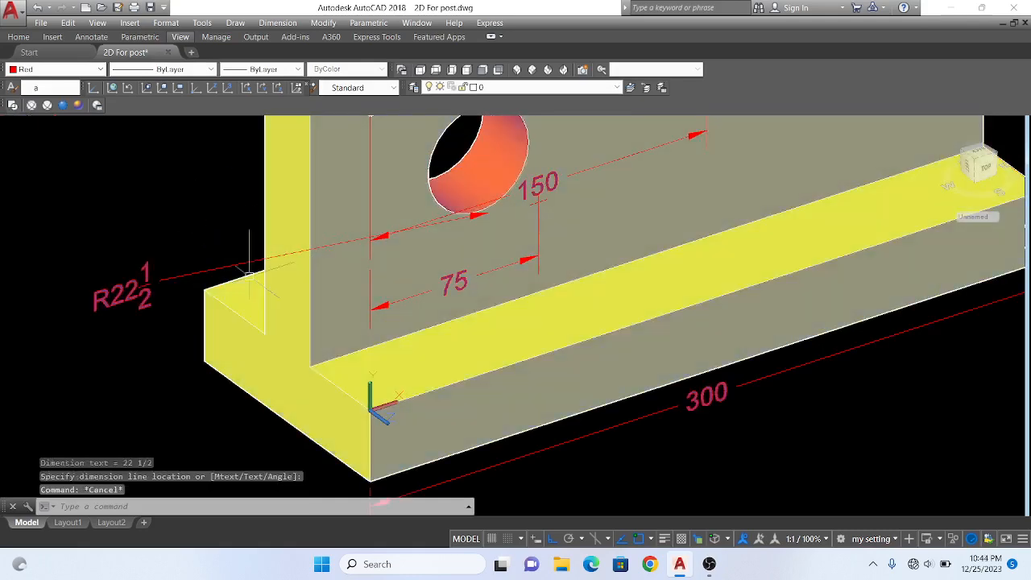
click(224, 266)
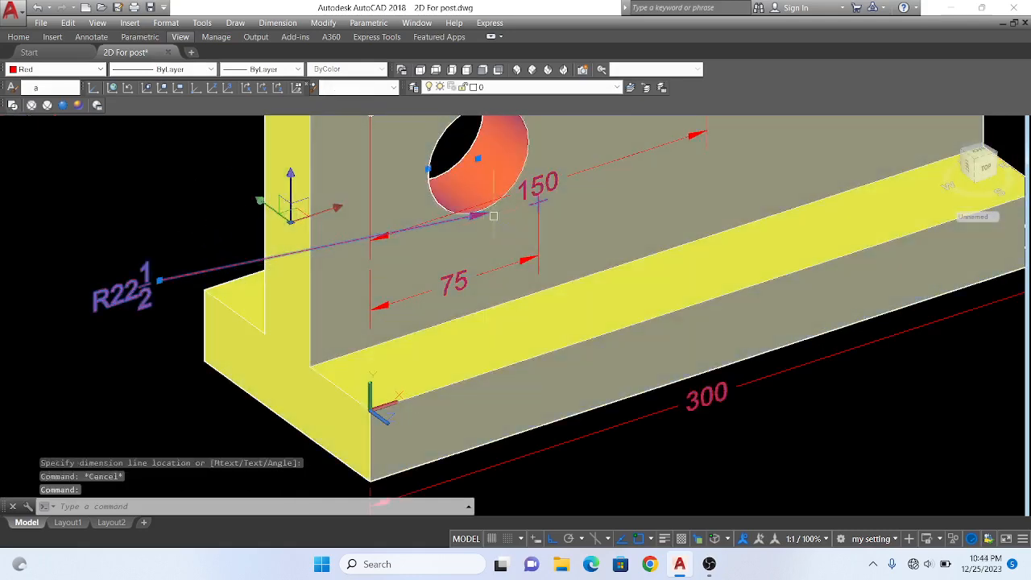
click(483, 215)
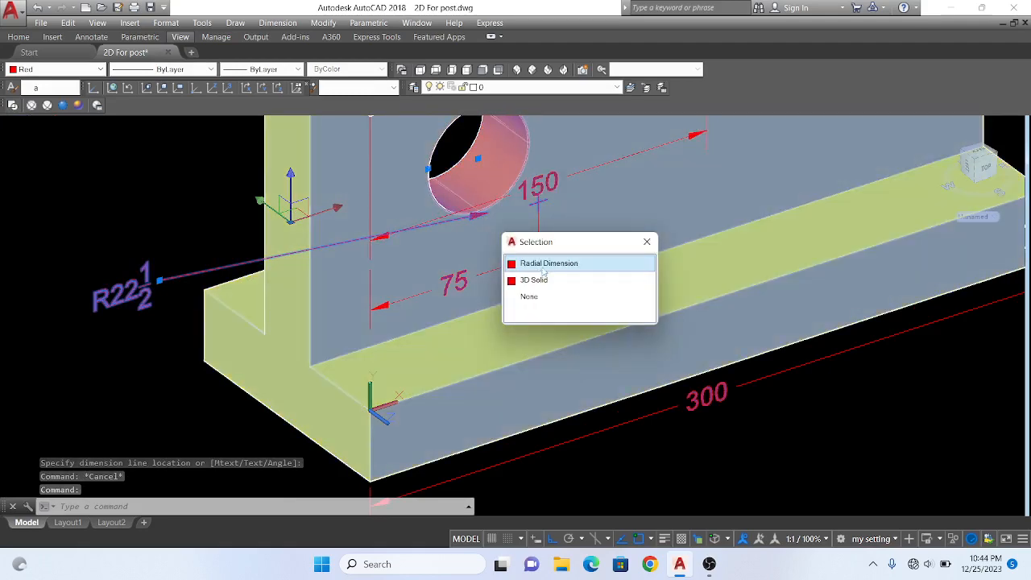
click(545, 264)
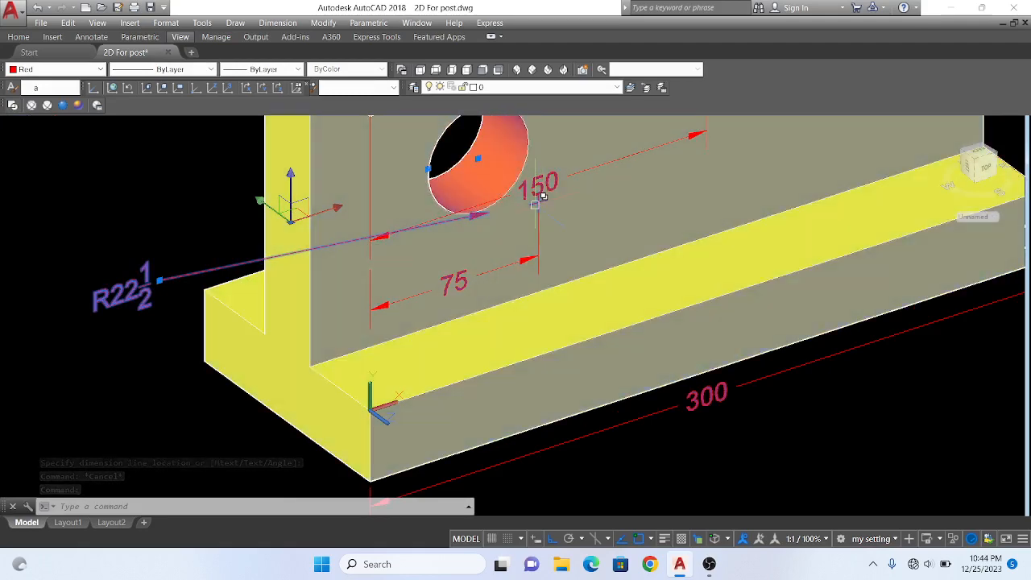
click(535, 204)
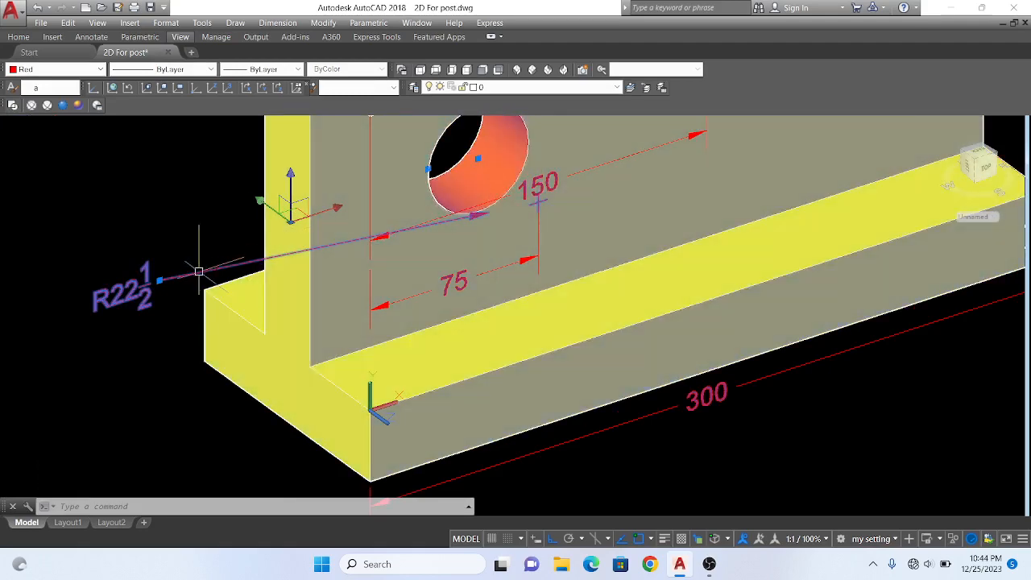
key(Escape)
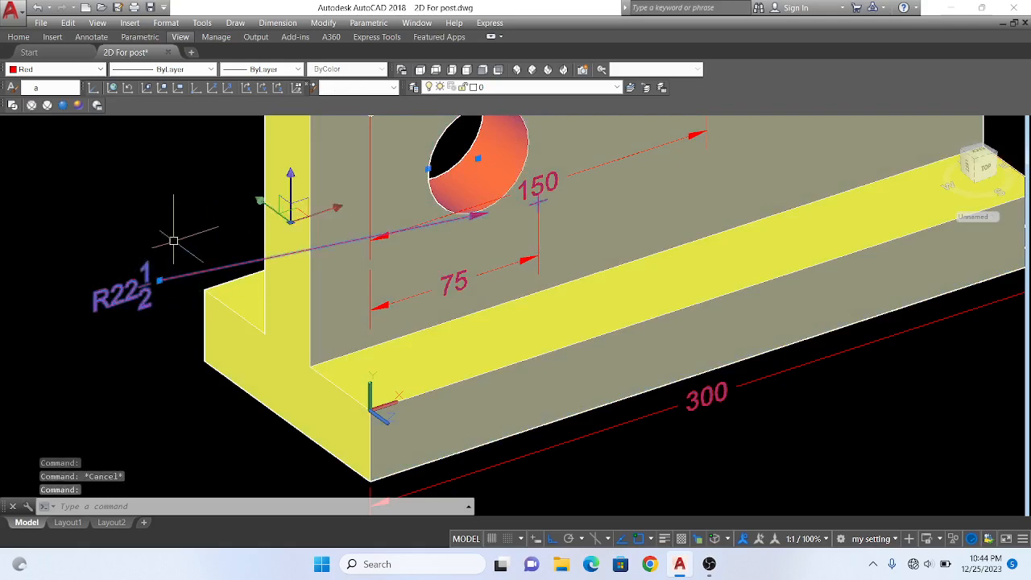
key(Delete)
- Add a radius dimension to the hole nearest the I-shaped end, with its text beside the web just below the top flange
click(277, 23)
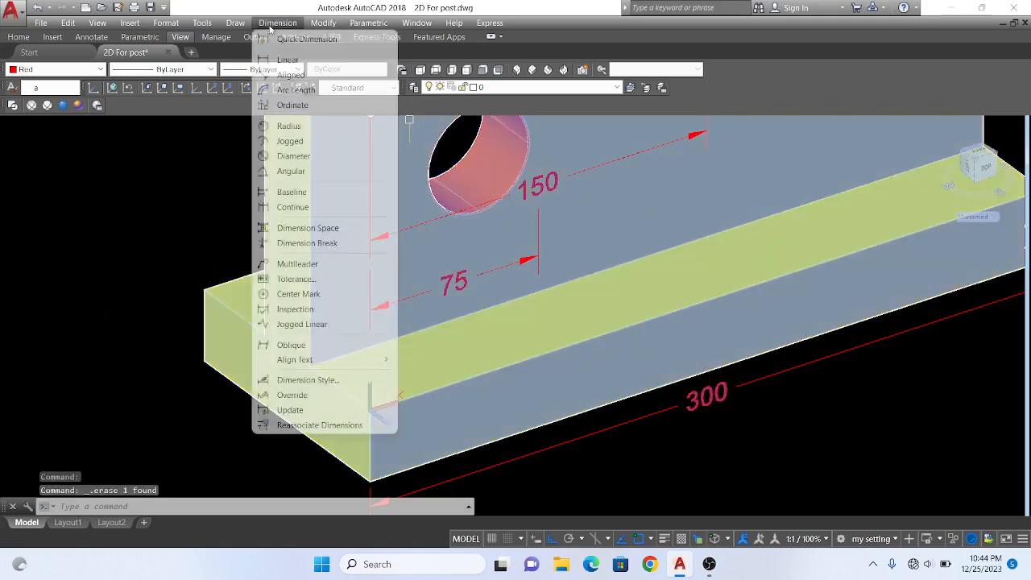
click(290, 125)
scroll(475, 179, down, 4)
scroll(475, 180, up, 2)
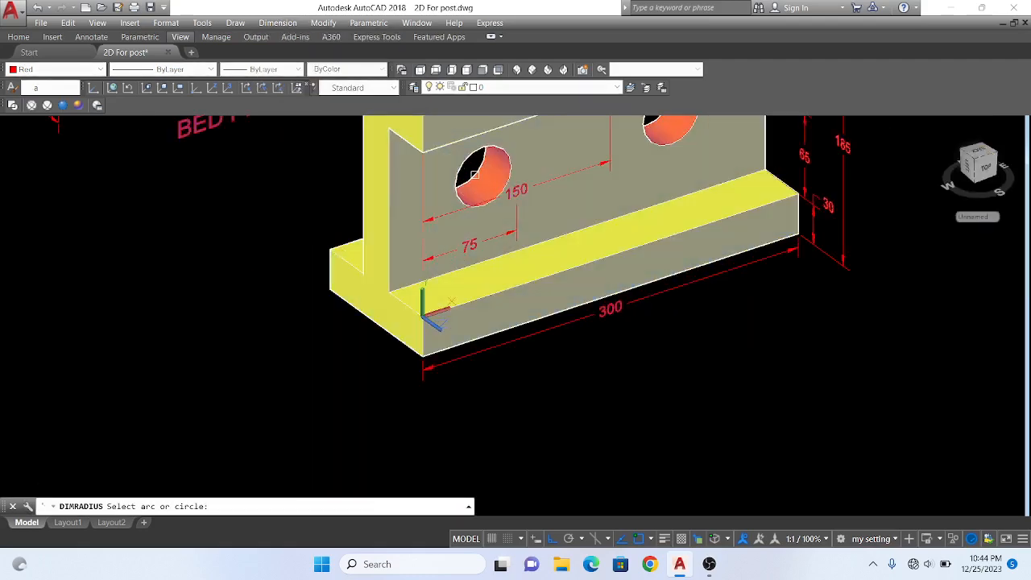
click(464, 169)
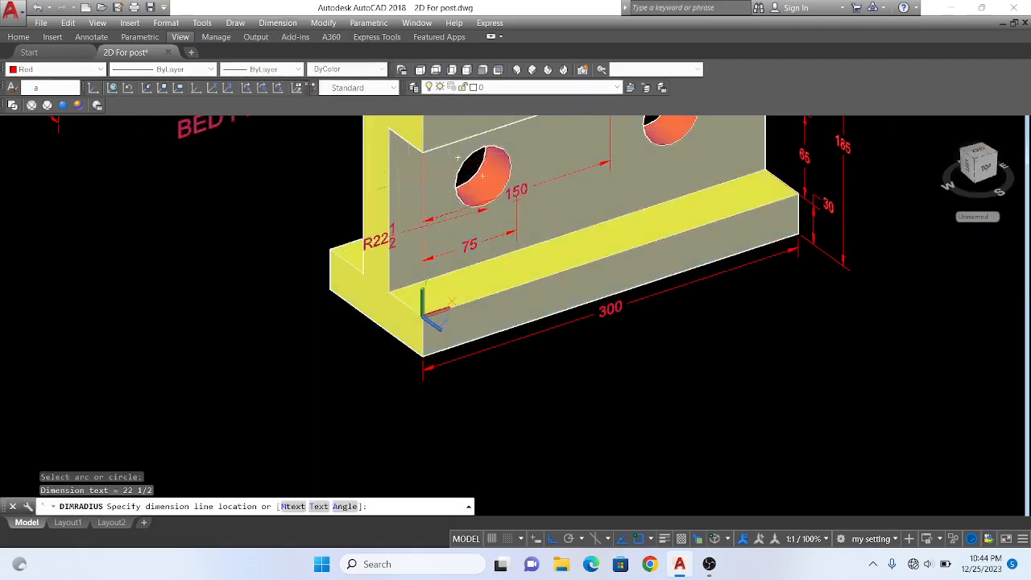
scroll(410, 192, down, 3)
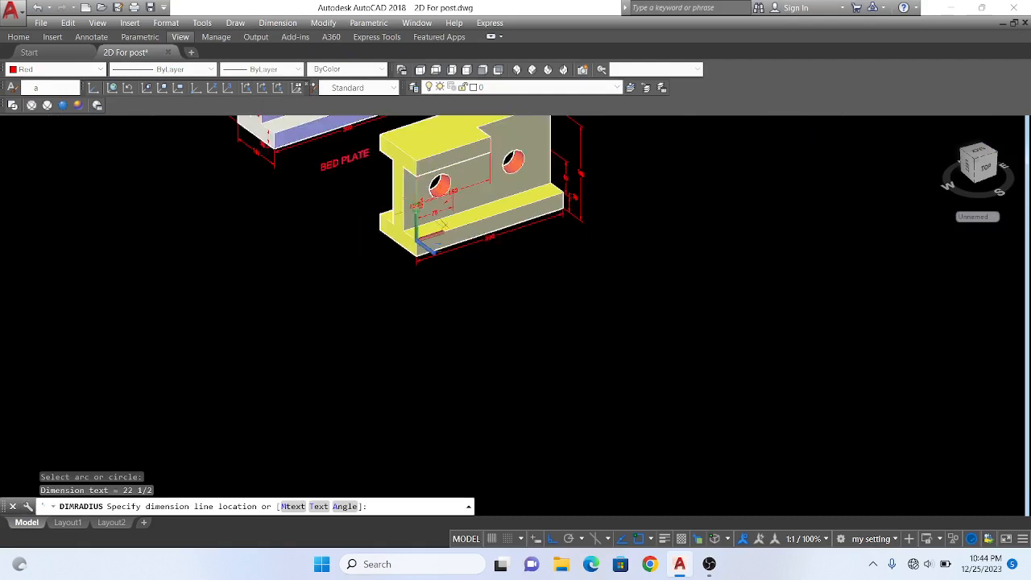
scroll(451, 143, down, 2)
scroll(487, 150, up, 2)
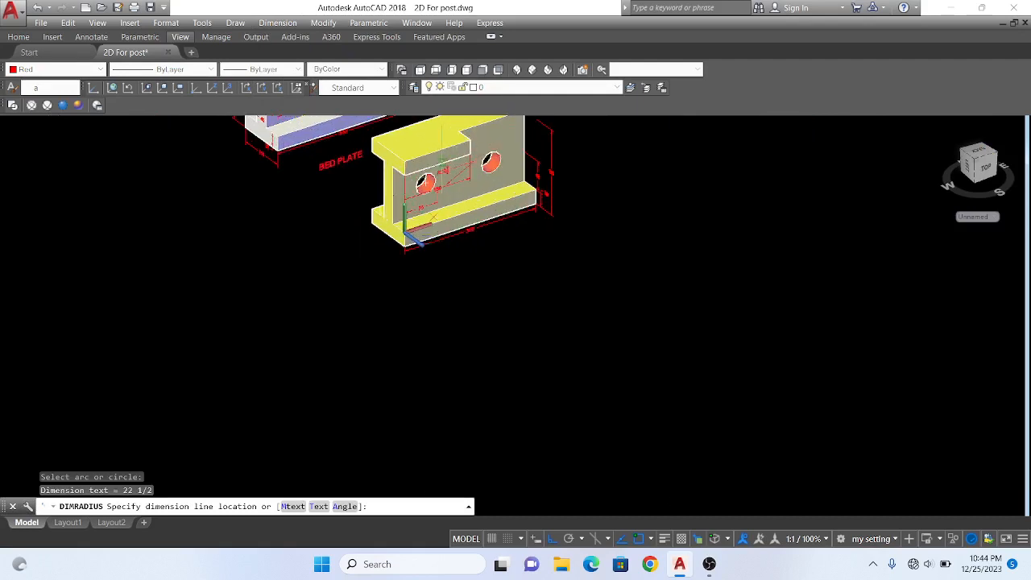
scroll(385, 159, up, 4)
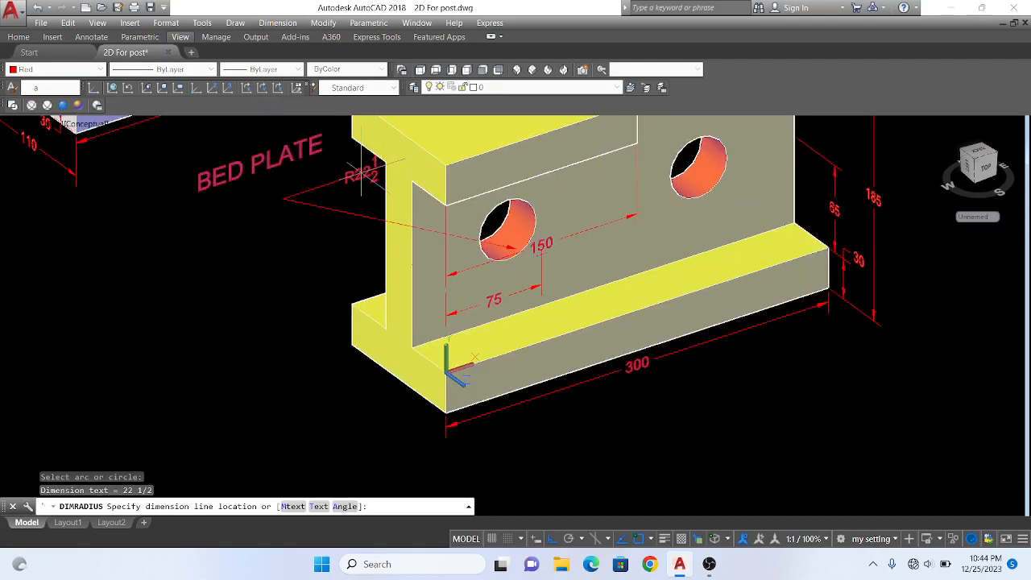
click(366, 171)
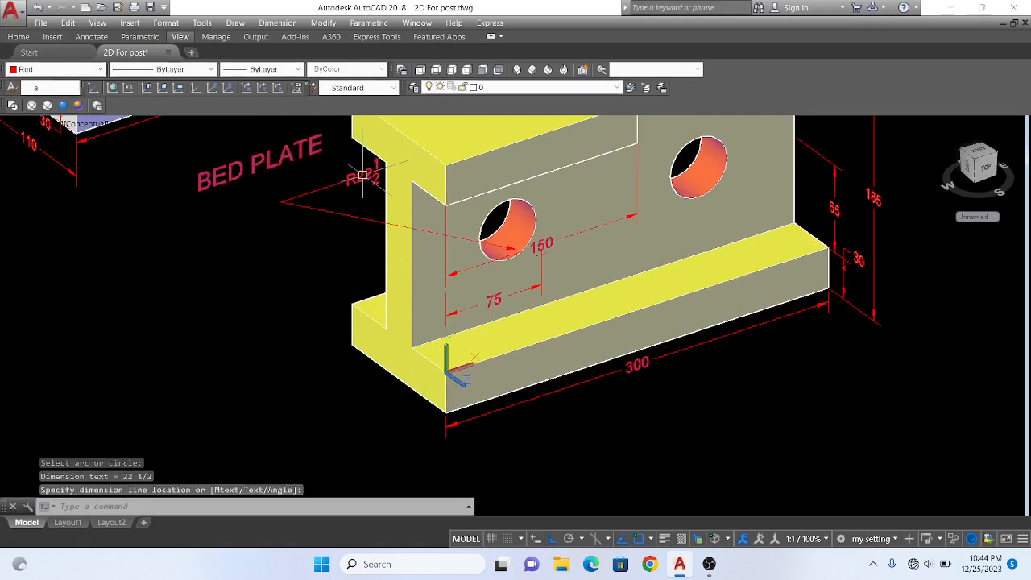
key(Return)
scroll(306, 197, down, 1)
scroll(309, 184, up, 2)
key(Escape)
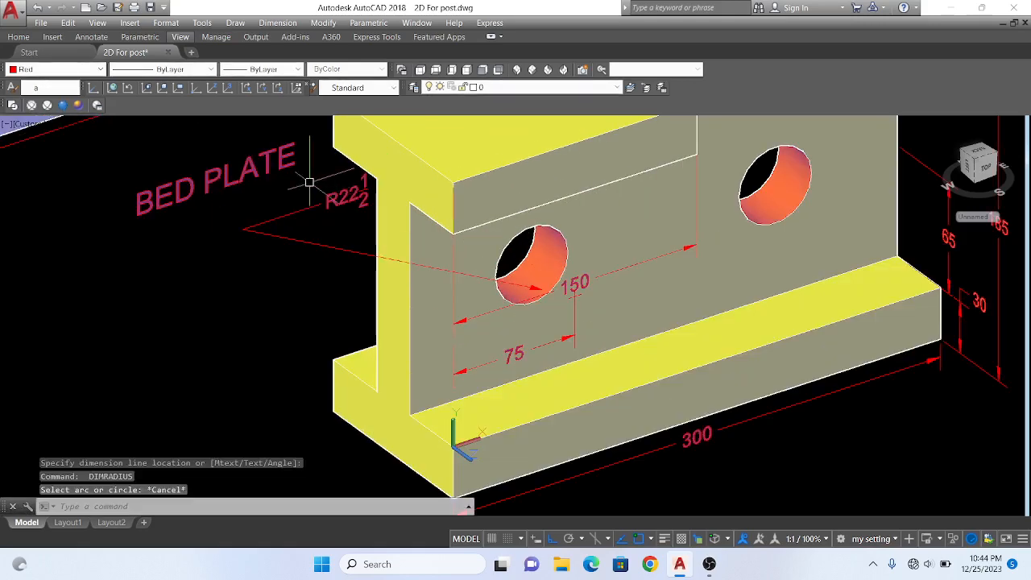
- Examine the radius dimension and its leader on the yellow bed plate from several zoom levels and a slightly rotated 3D view
scroll(288, 201, down, 2)
scroll(457, 224, down, 2)
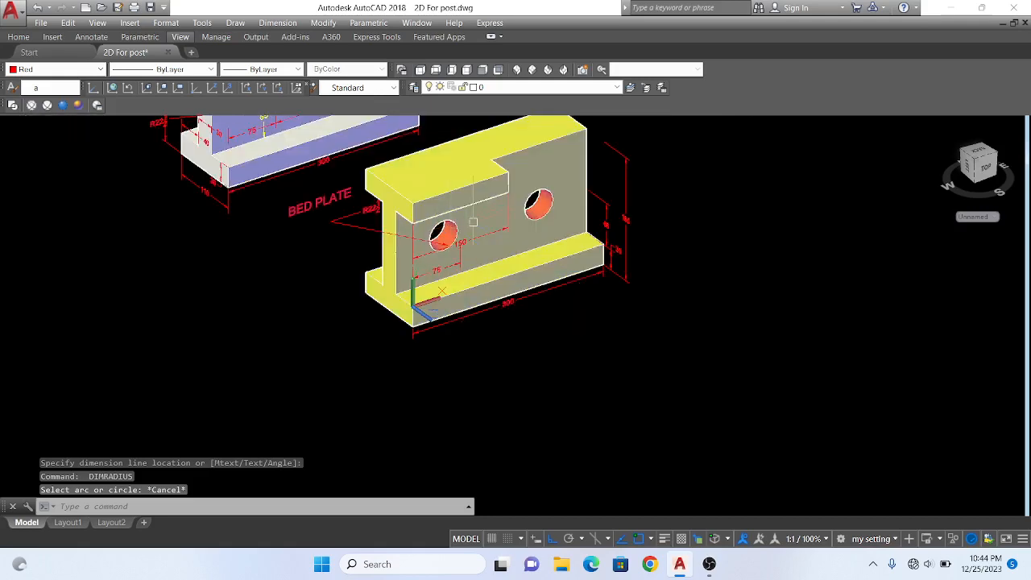
key(Escape)
scroll(444, 225, up, 2)
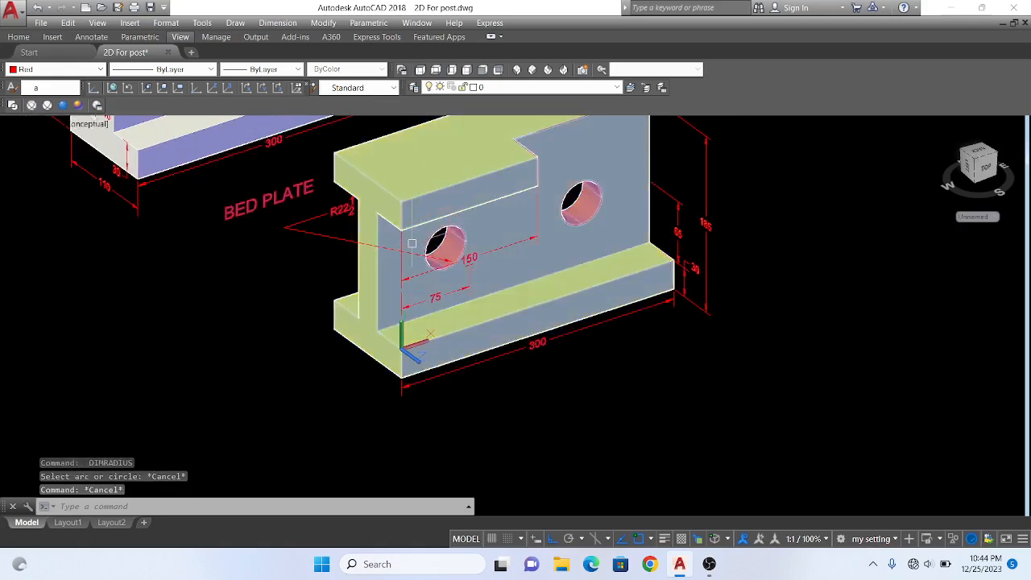
scroll(417, 243, down, 3)
scroll(432, 230, up, 5)
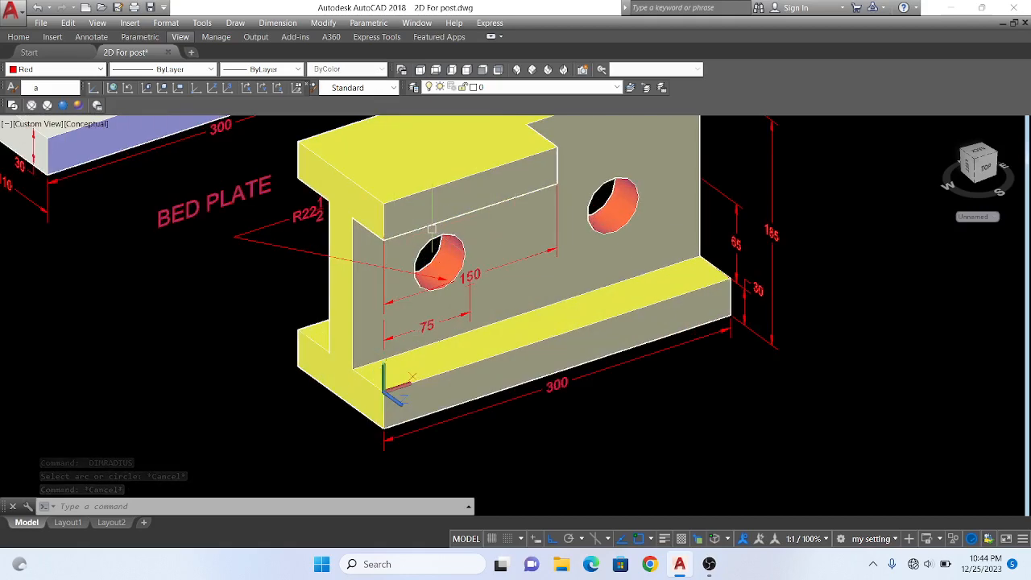
text(o)
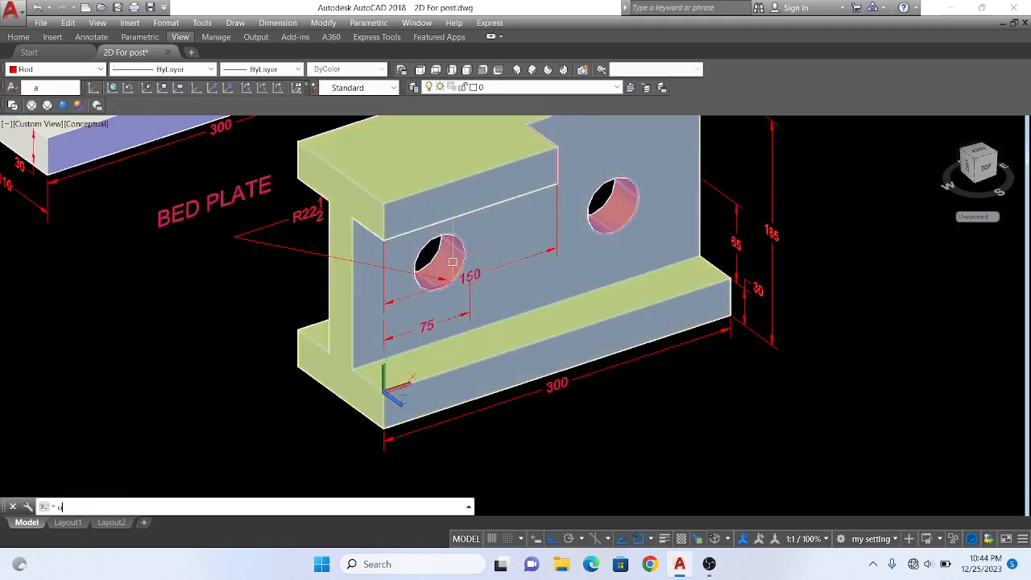
text(r)
key(Return)
drag(475, 269, 498, 244)
scroll(512, 251, up, 6)
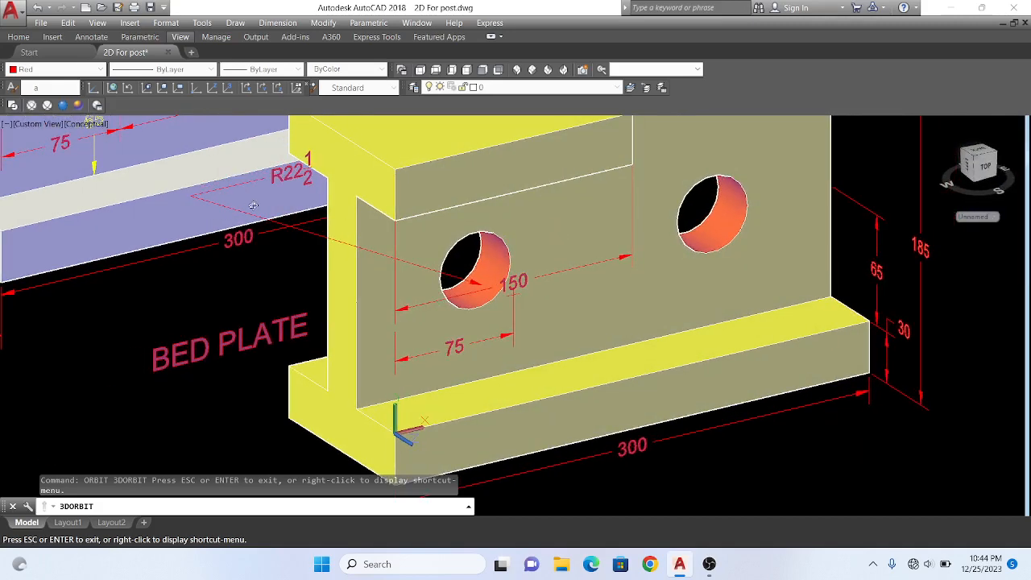
scroll(252, 205, down, 3)
key(Escape)
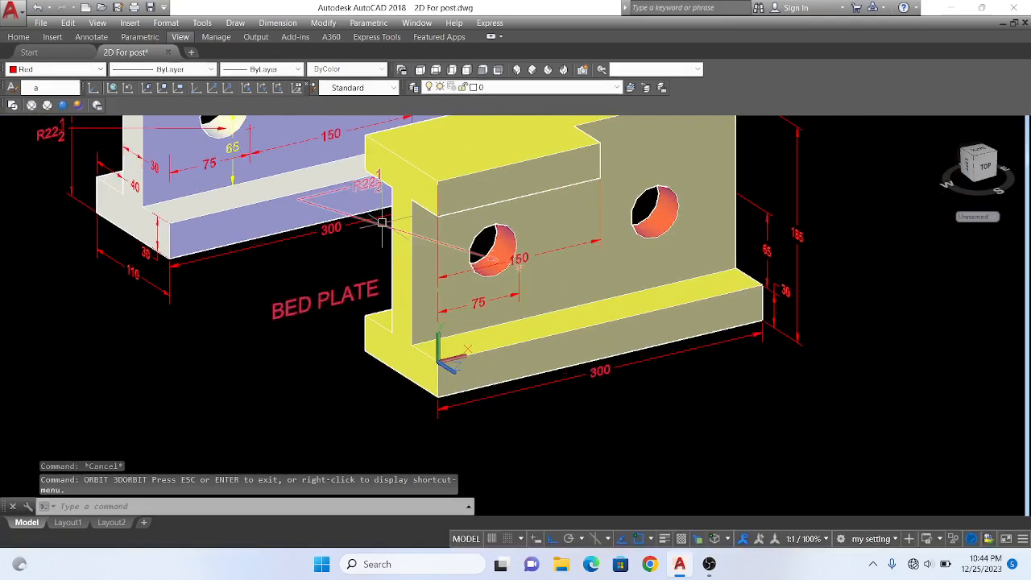
- Delete the radius dimension whose leader crosses the web from the hole nearest the I-shaped end
click(381, 222)
key(Delete)
scroll(397, 234, down, 1)
- Add a radius dimension to the hole nearest the I-shaped end, with its text outside the bottom flange, just below the BED PLATE label
scroll(399, 266, up, 3)
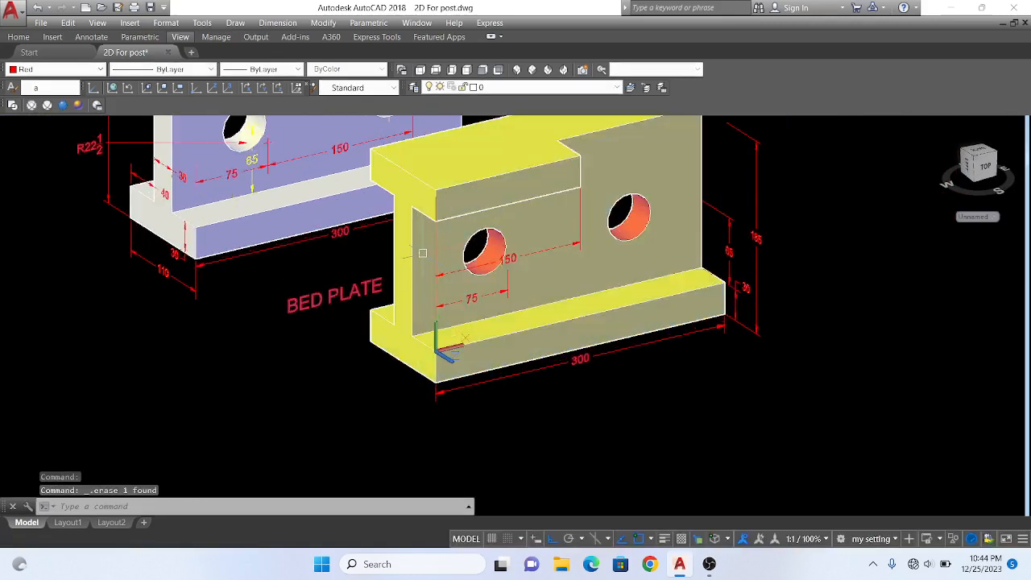
click(288, 23)
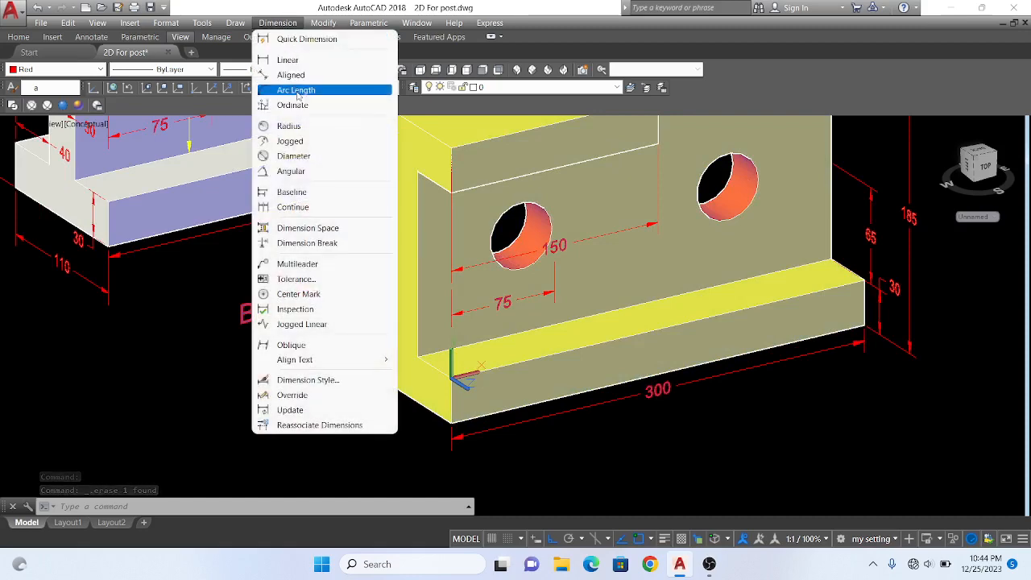
click(290, 126)
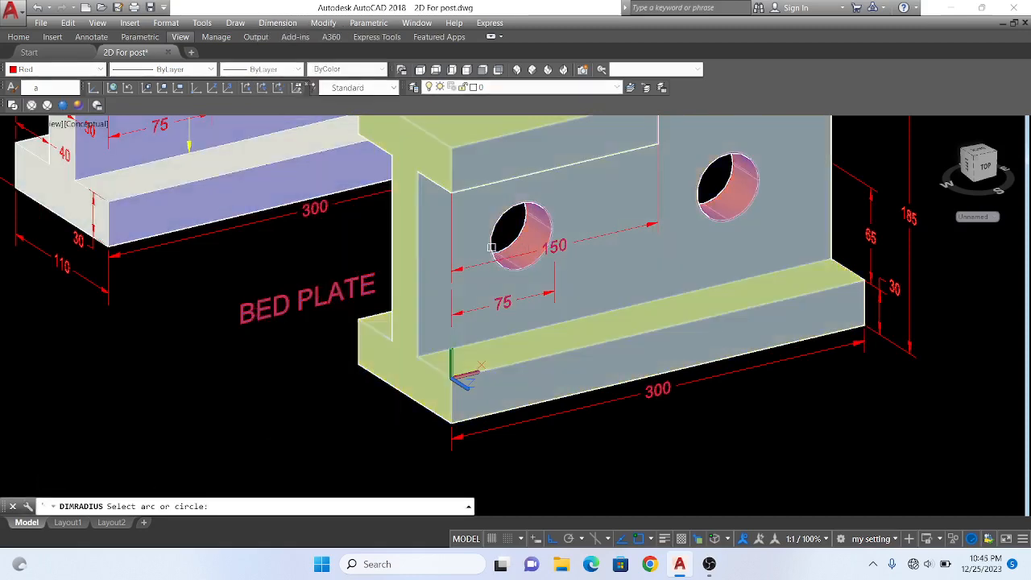
click(492, 247)
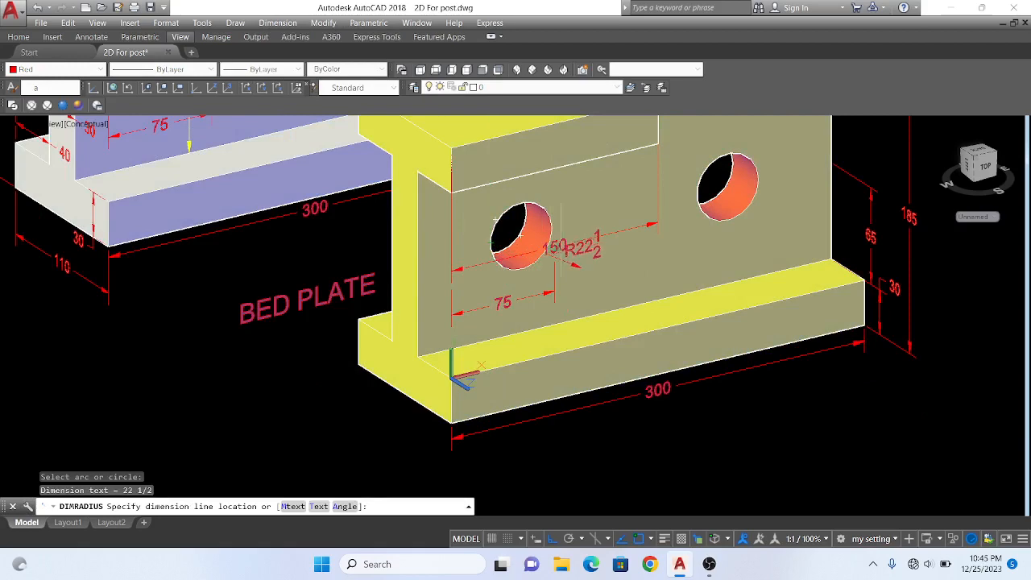
scroll(589, 263, up, 3)
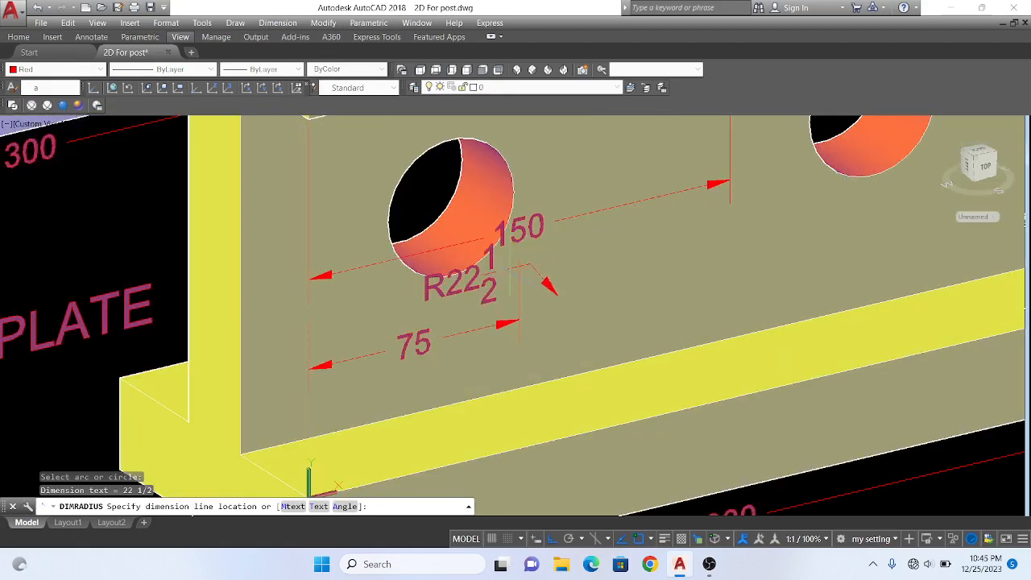
scroll(523, 265, down, 6)
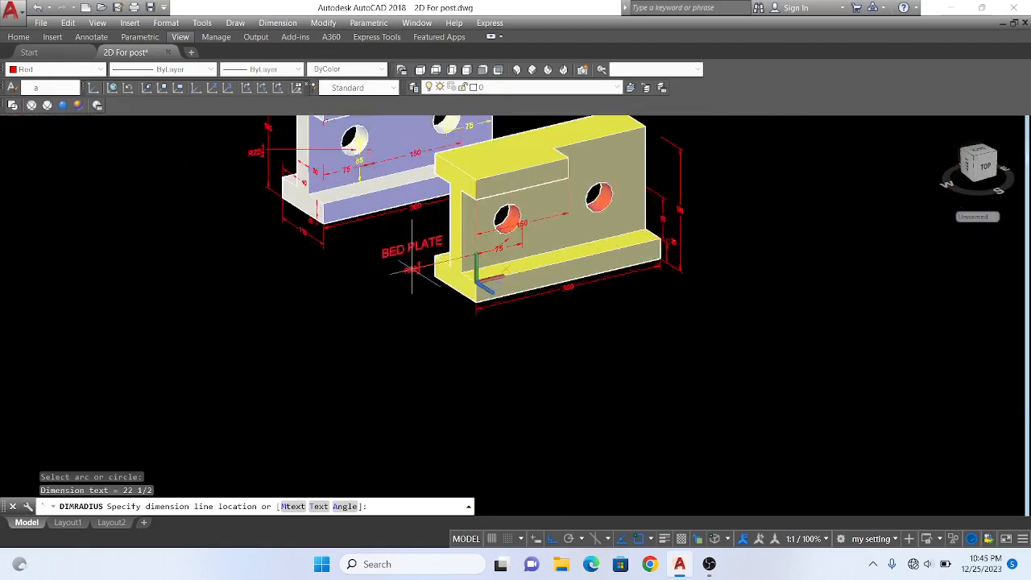
scroll(412, 269, up, 2)
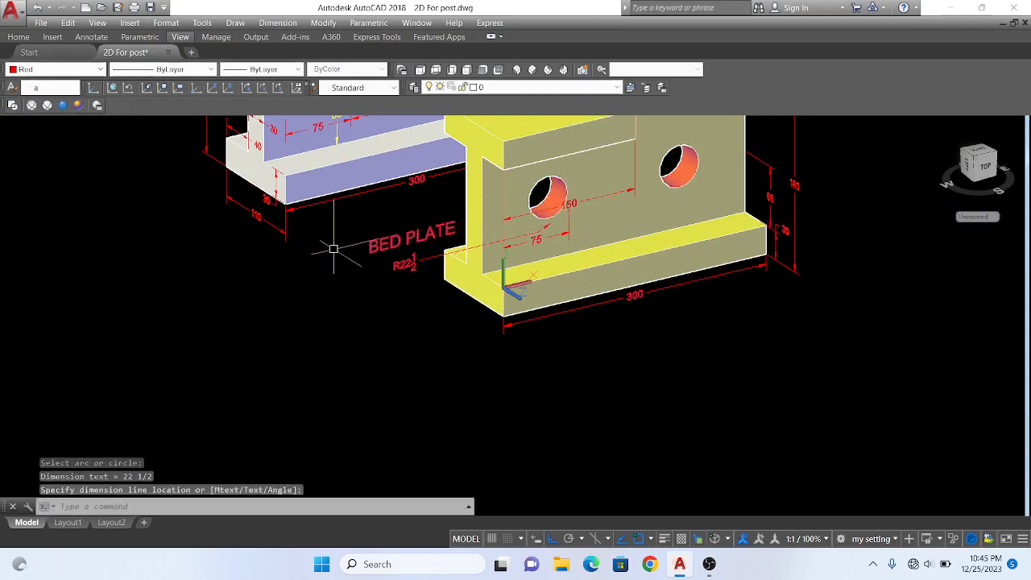
key(Escape)
scroll(555, 242, down, 4)
scroll(563, 245, up, 3)
scroll(563, 244, up, 3)
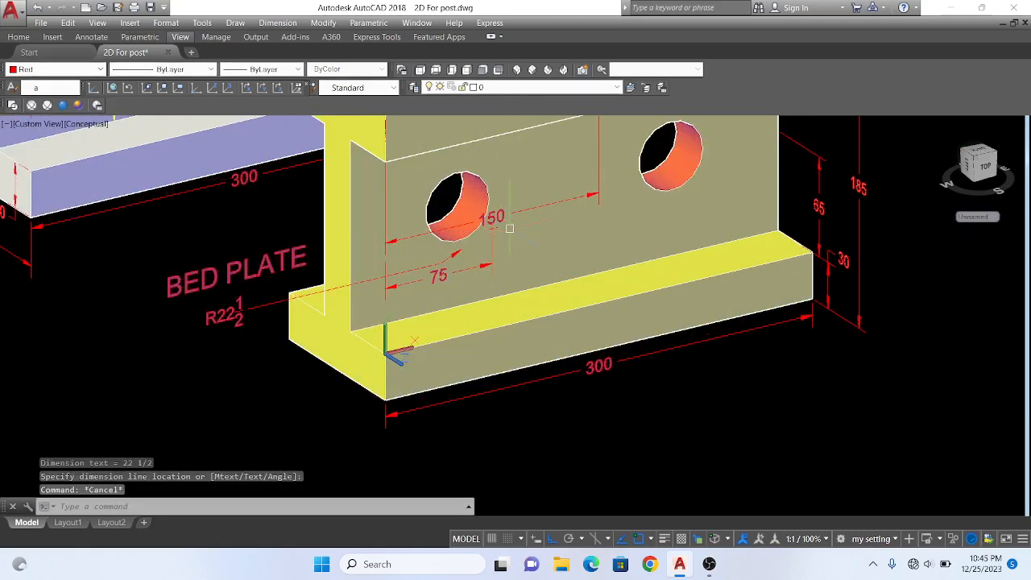
scroll(517, 302, down, 4)
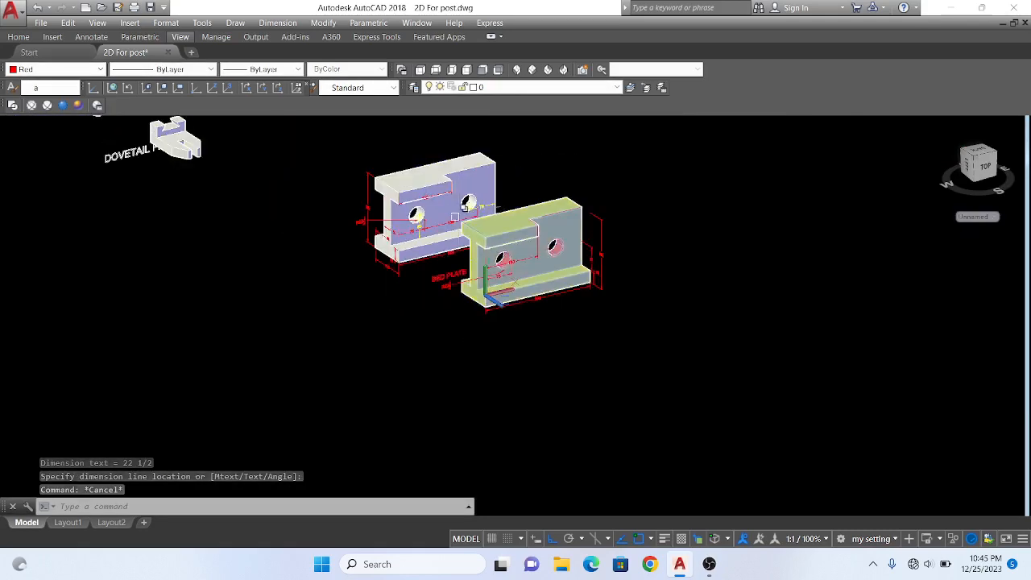
scroll(487, 233, up, 3)
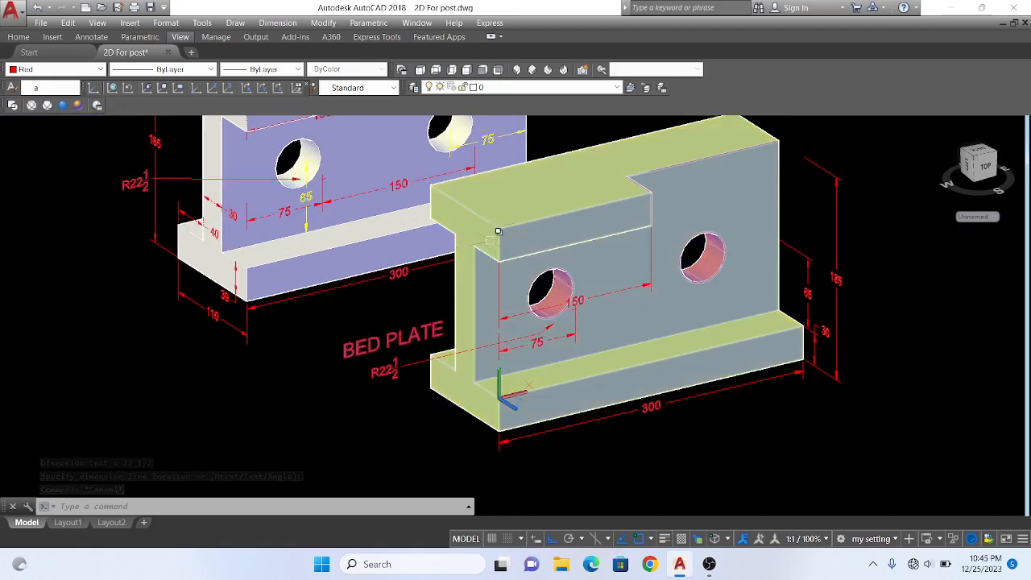